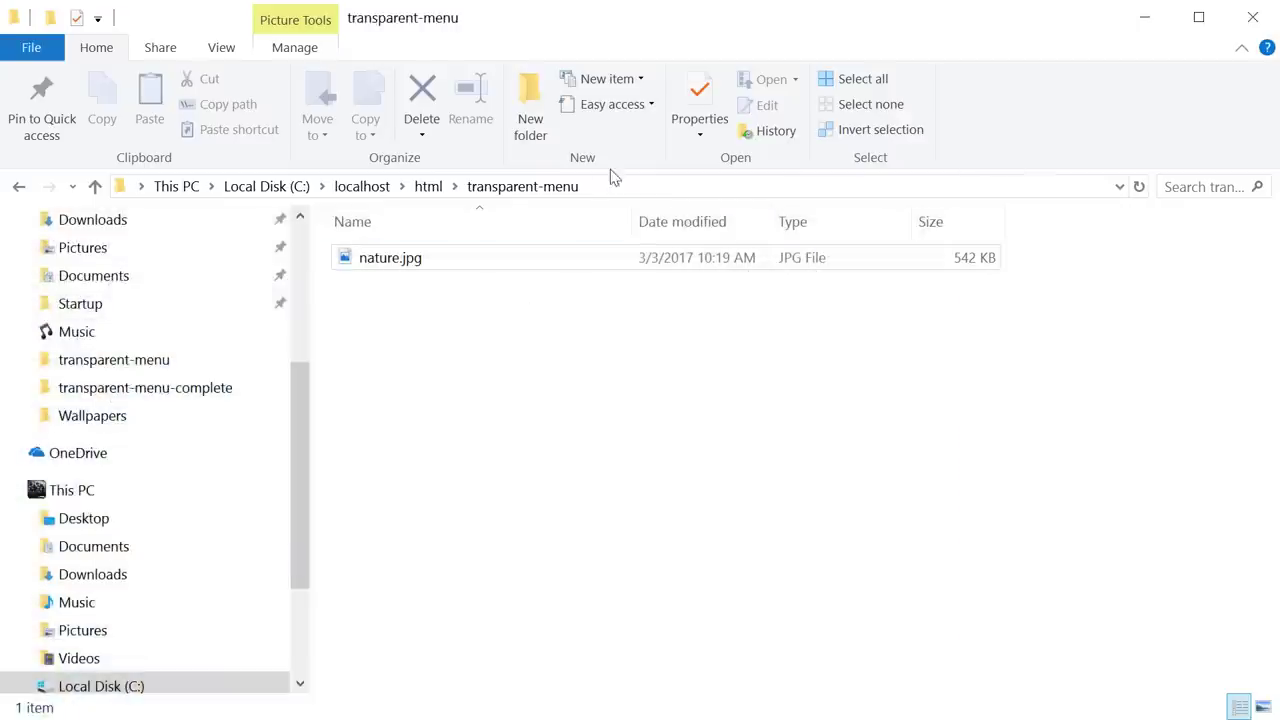
Step: Check the folder path and preview the nature.jpg background image, then close the viewer
left_click(647, 186)
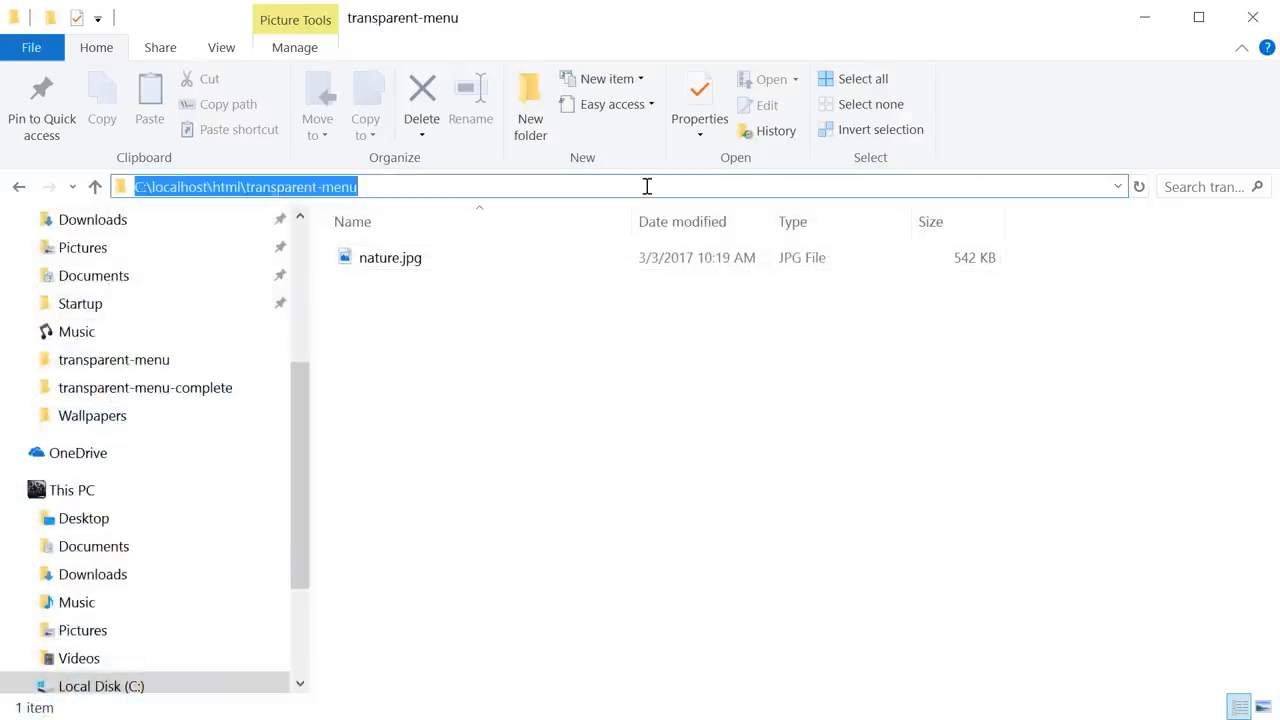
left_click(406, 262)
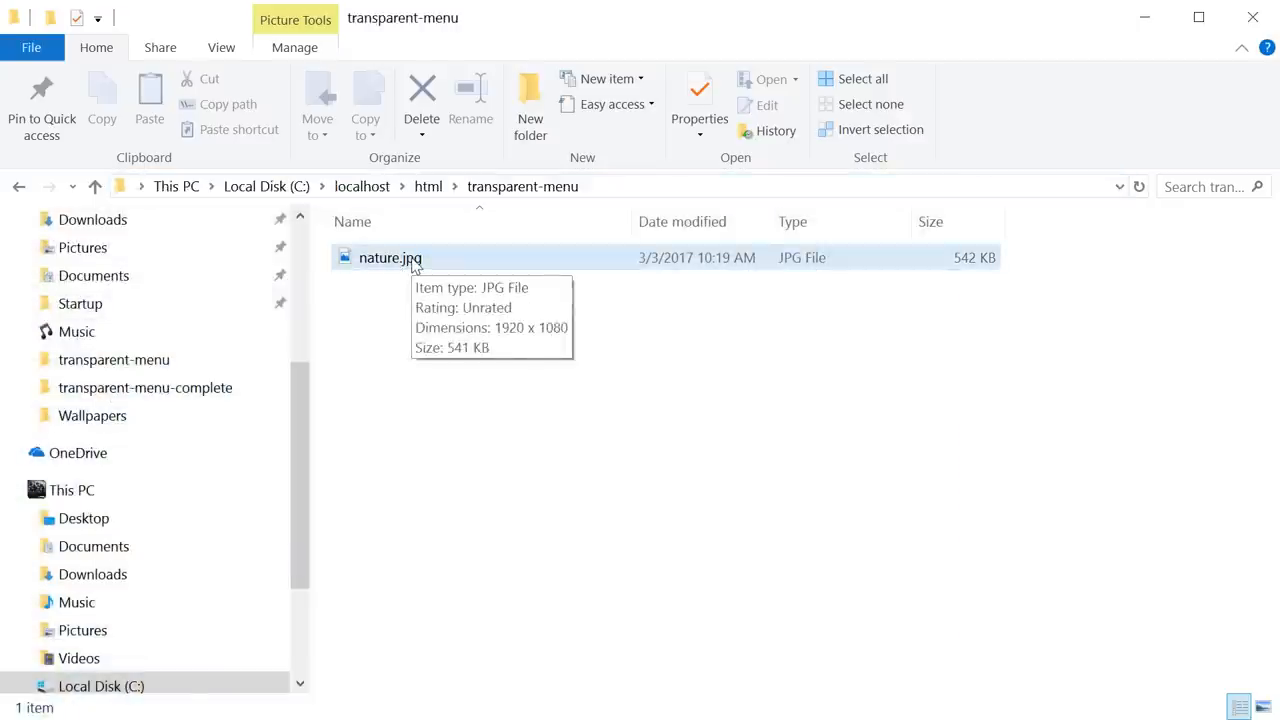
double_click(414, 262)
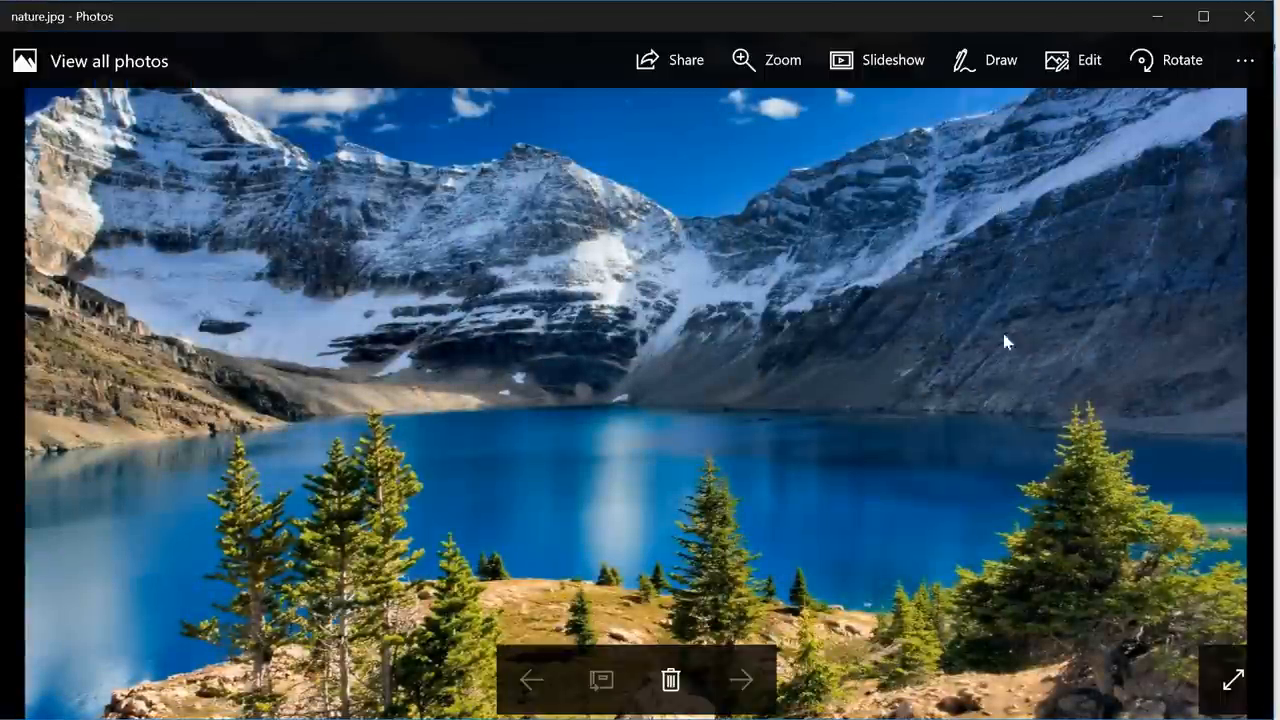
left_click(1249, 30)
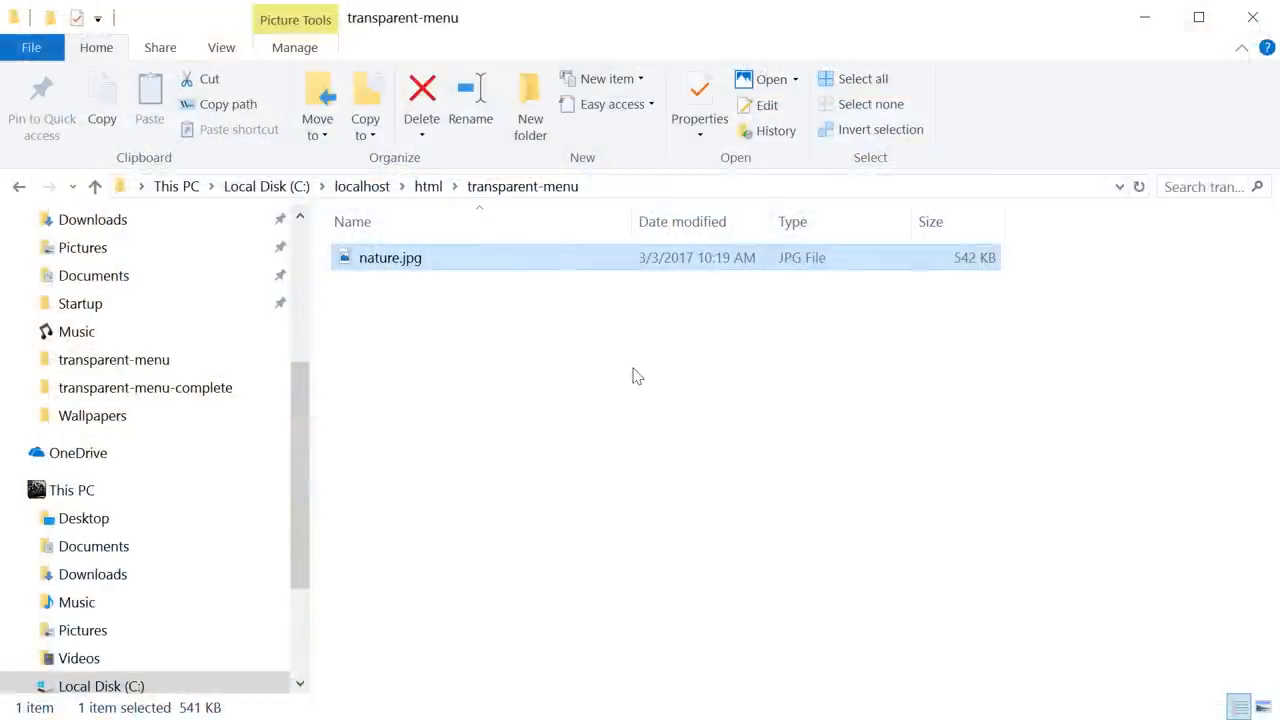
Step: Create a new text document in the folder renamed to index.html
right_click(382, 288)
mouse_move(434, 661)
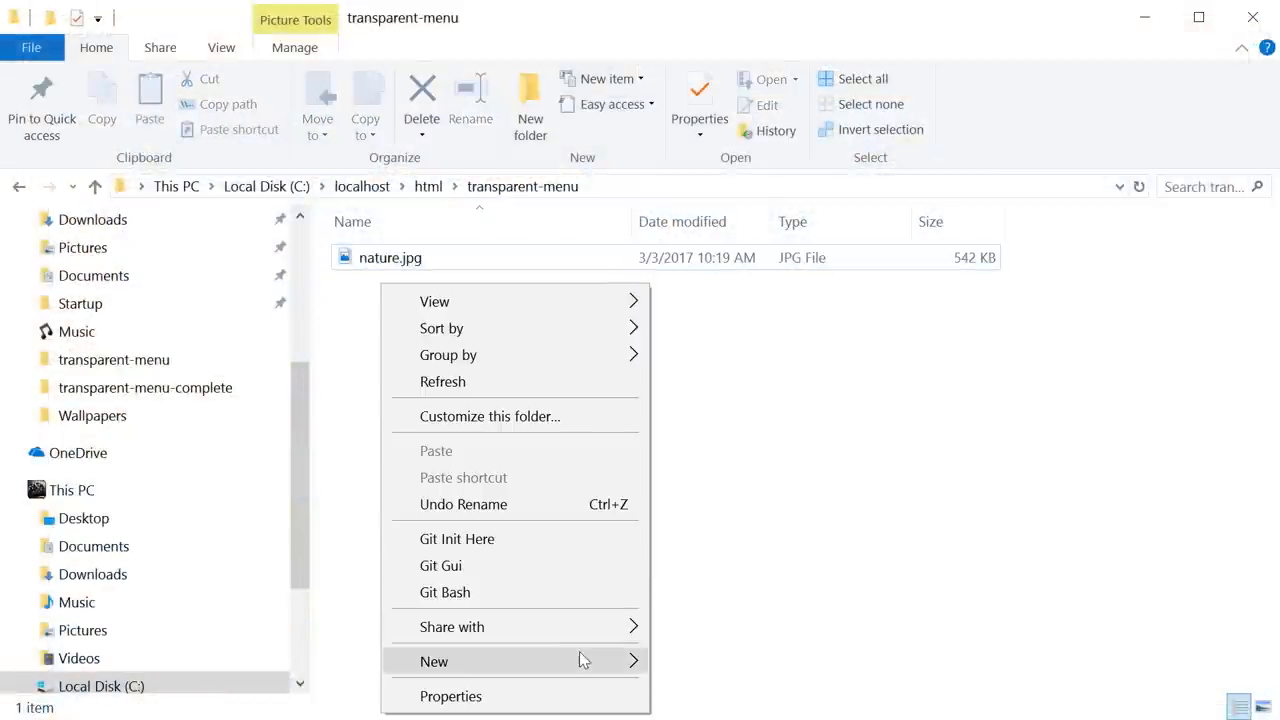
left_click(910, 713)
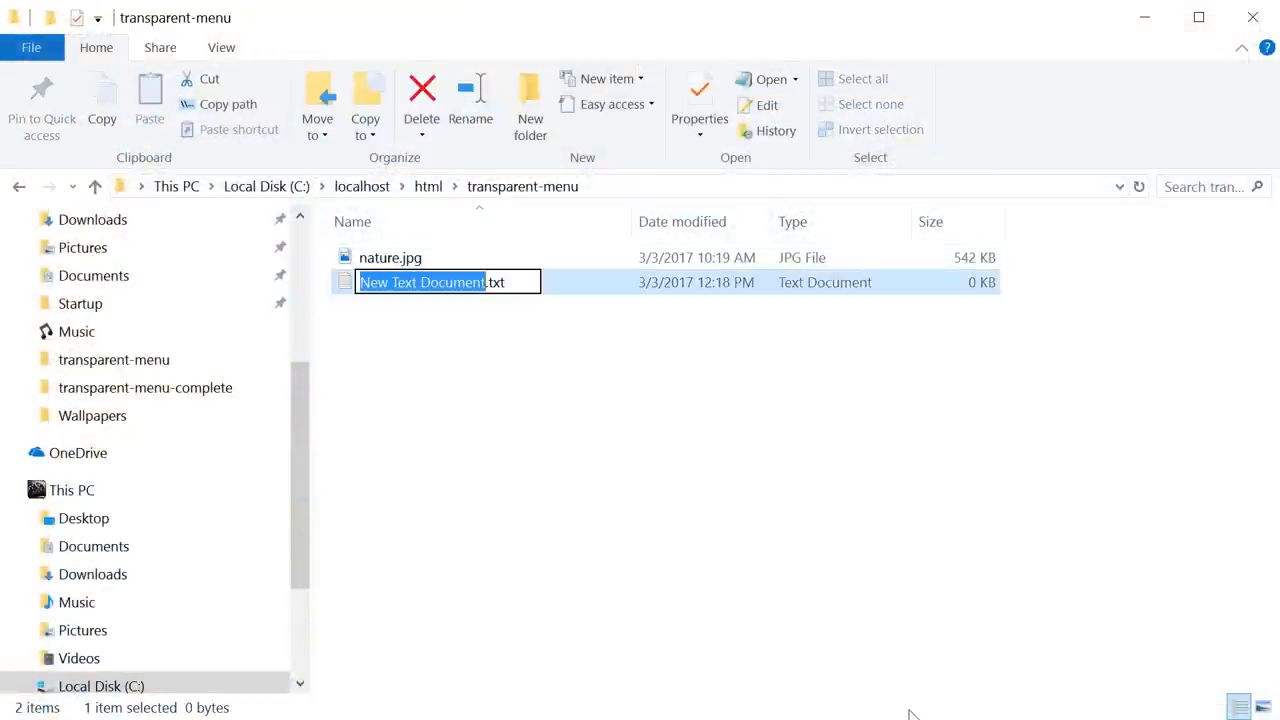
key("ctrl+a")
type("index.html")
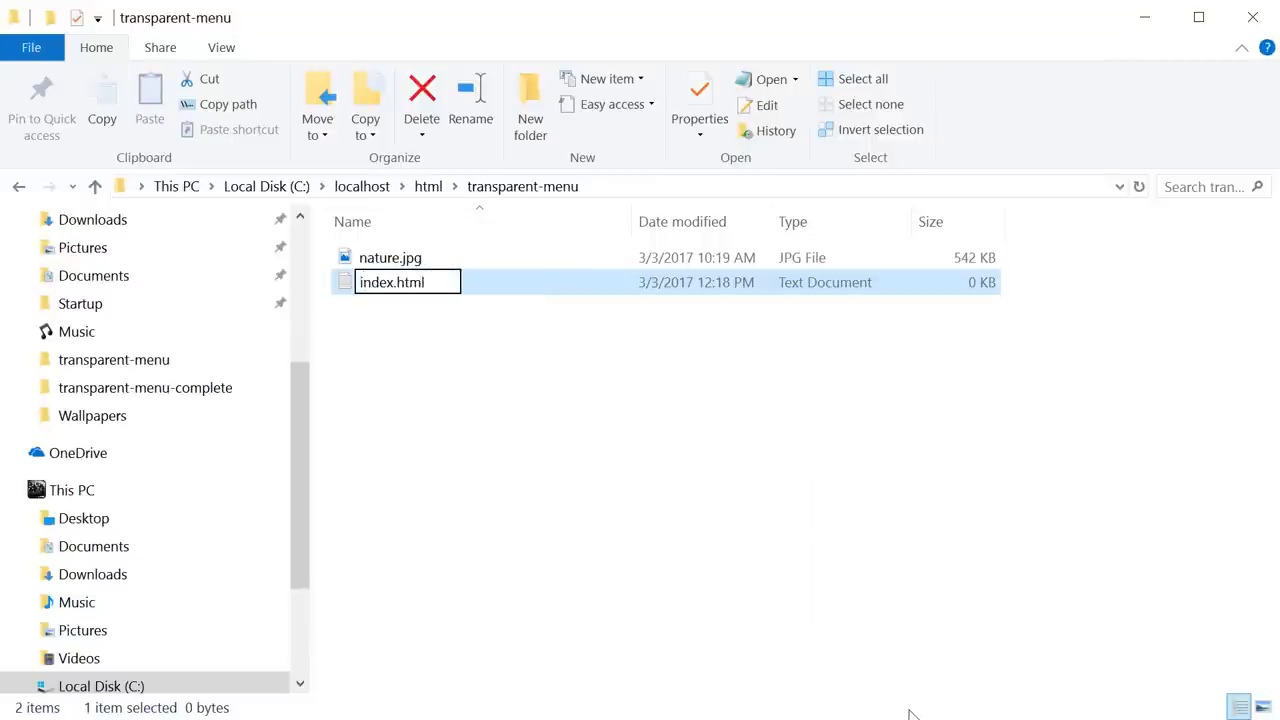
key("Return")
left_click(400, 320)
Step: Create a second text document renamed to style.css, accepting the extension change
right_click(398, 314)
mouse_move(450, 690)
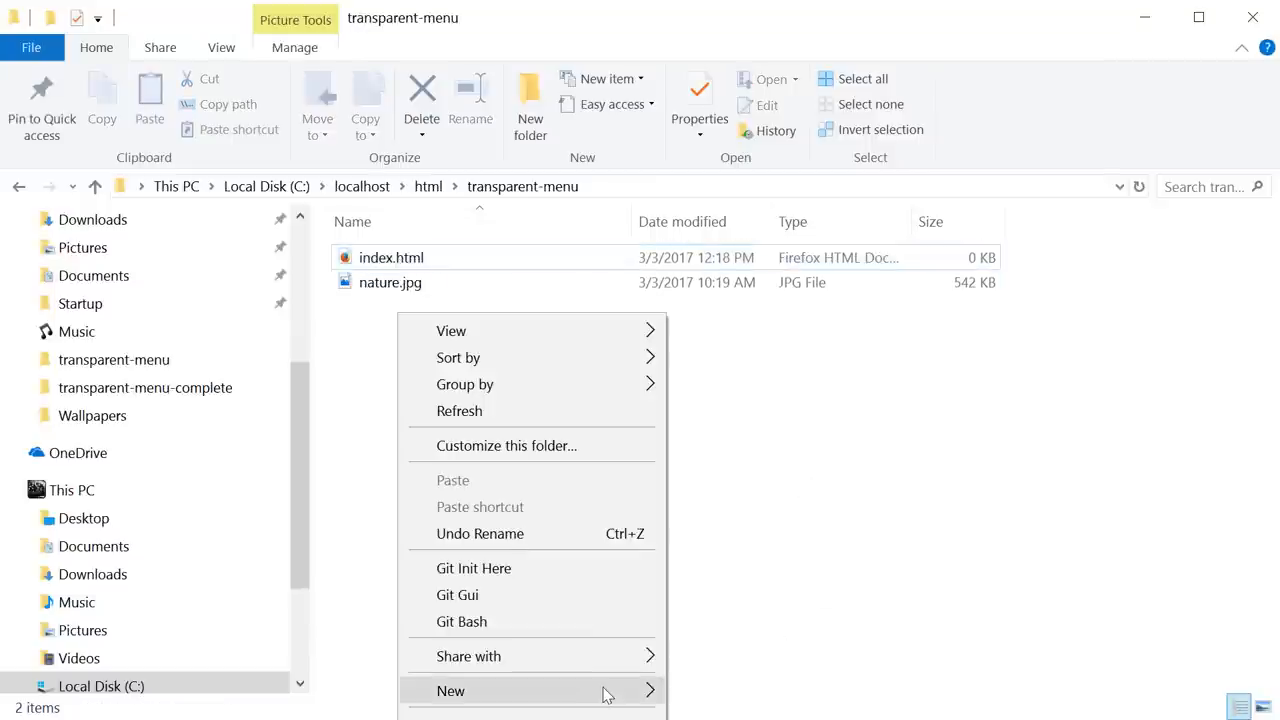
left_click(740, 715)
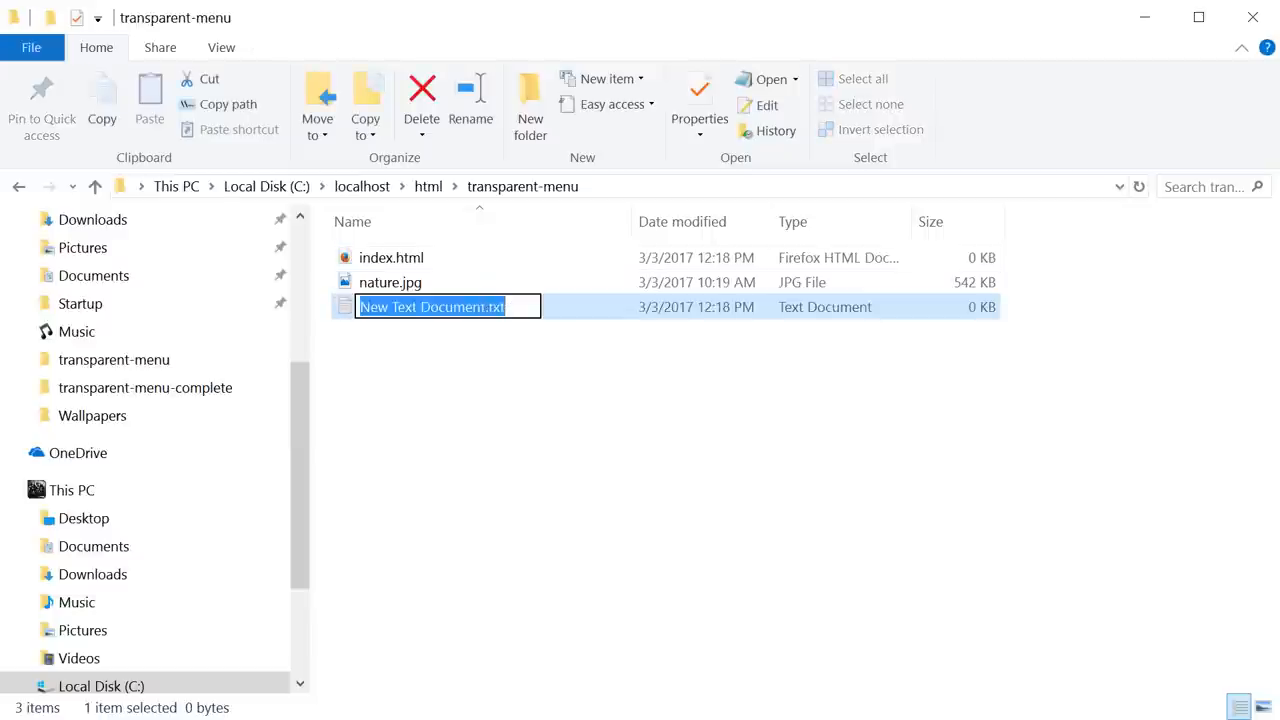
type("style.css")
key("Return")
key("Return")
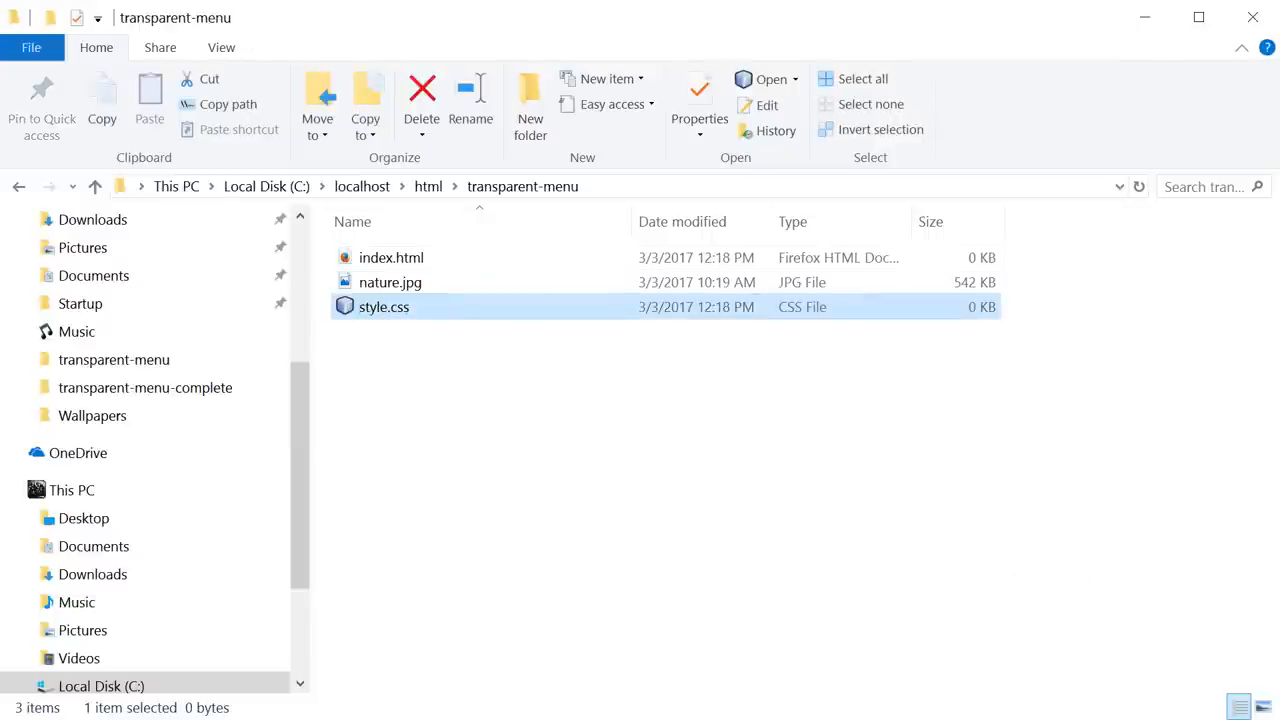
left_click(418, 258)
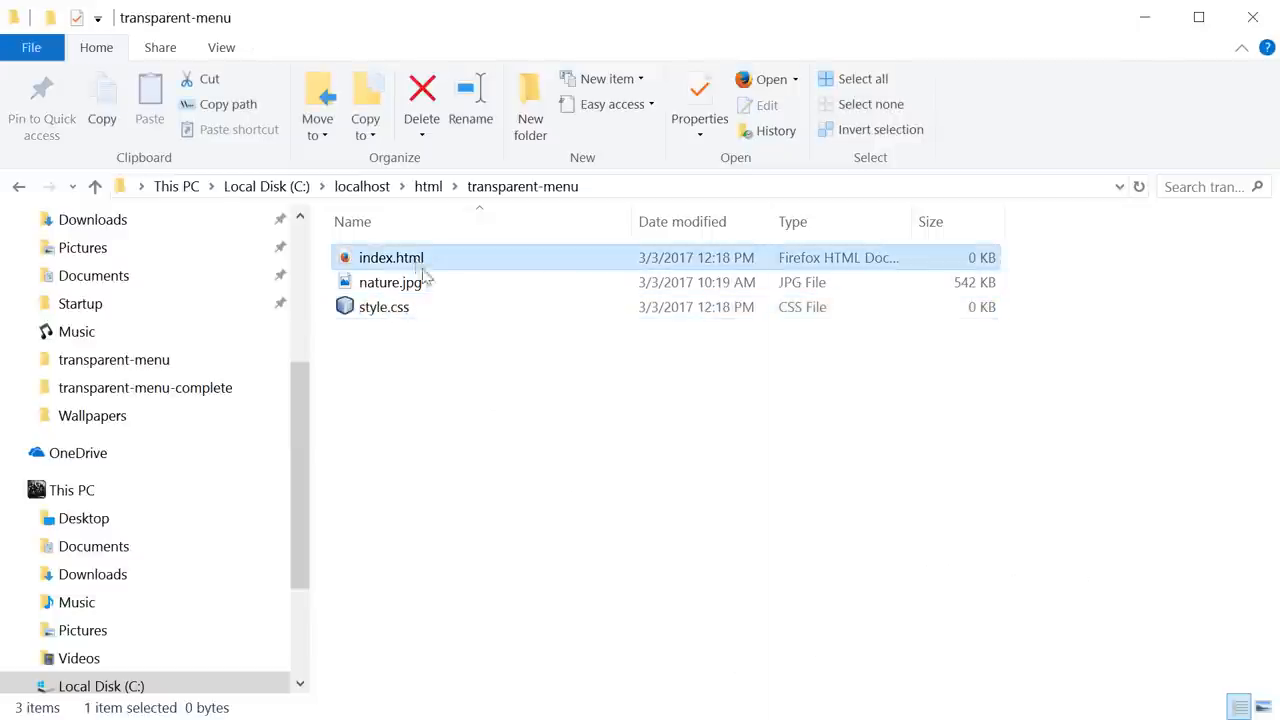
right_click(415, 260)
Step: Open both files in NetBeans and give index.html an <html> element containing <link href='style.css' rel='stylesheet'>
left_click(893, 700)
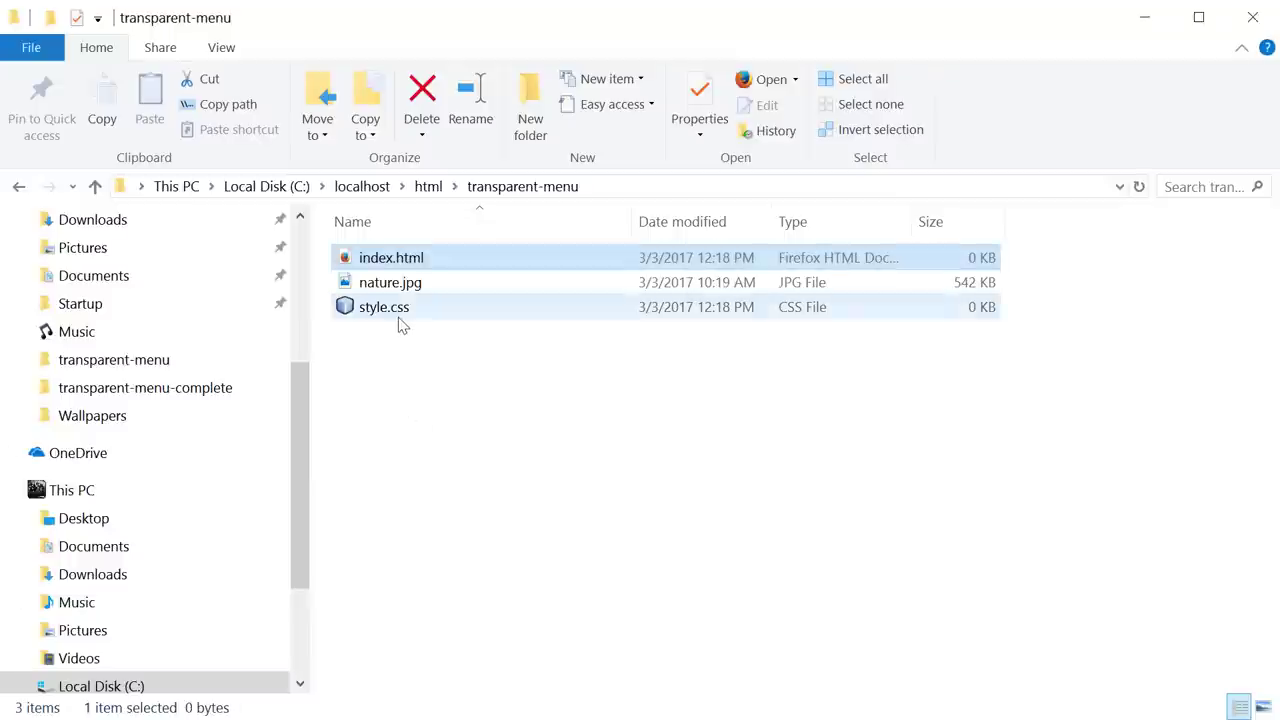
right_click(398, 314)
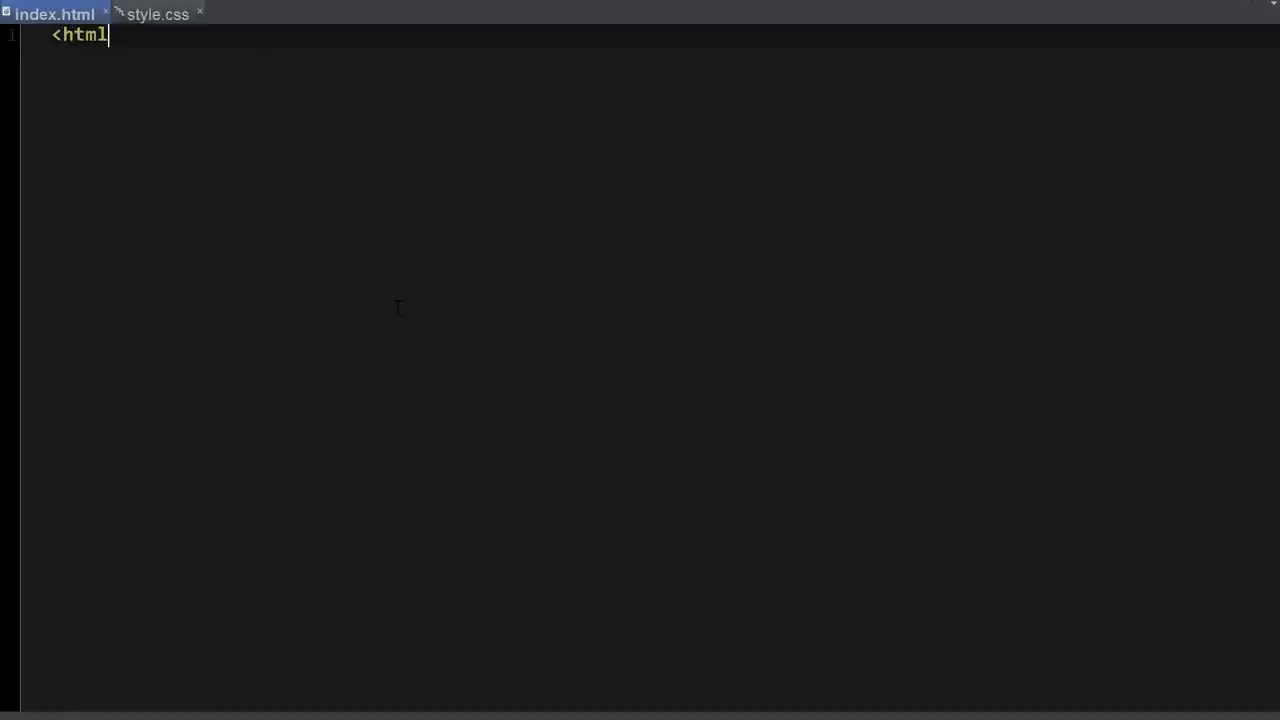
type(">")
key("Return")
type("</h")
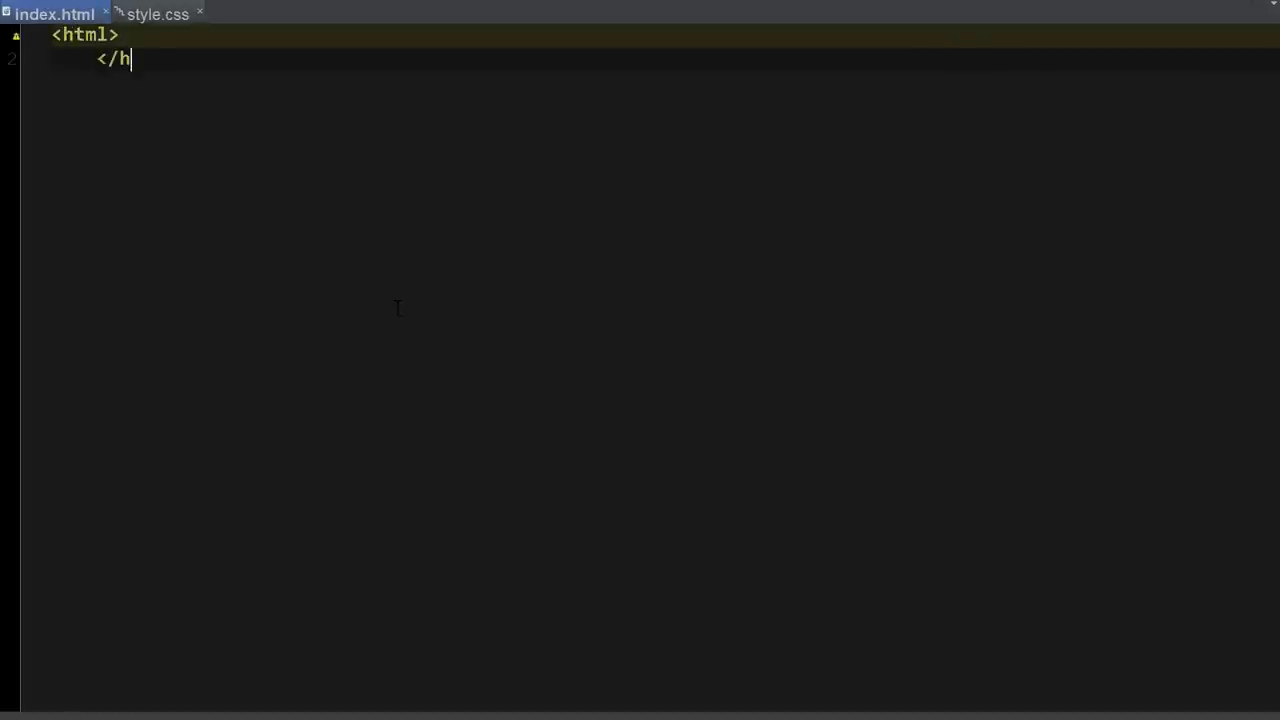
type("tml>")
key("Up")
key("Return")
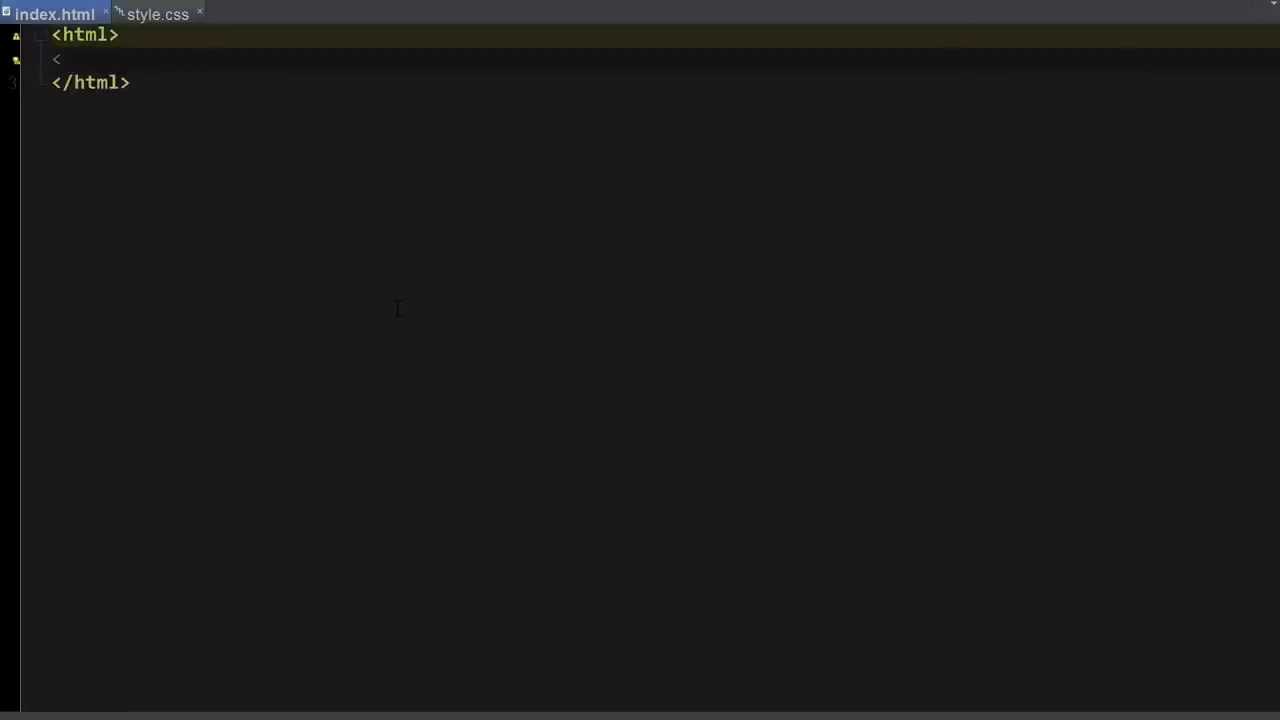
type("link ")
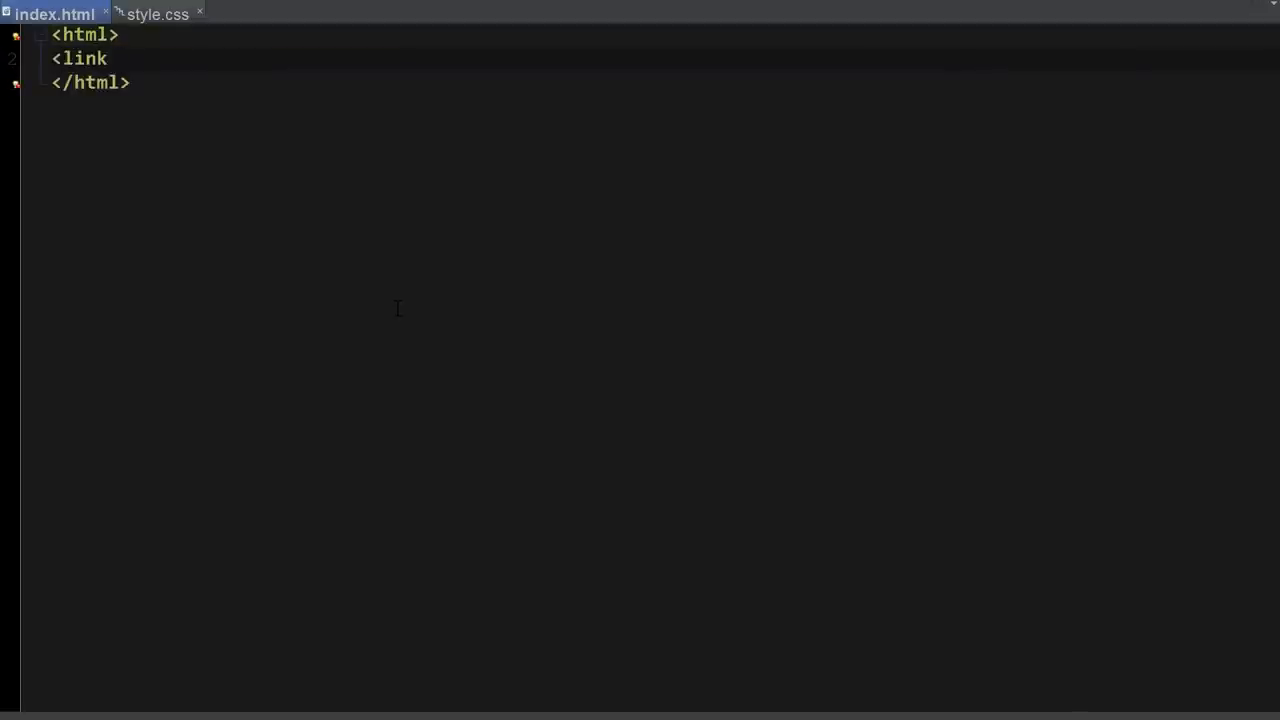
type("href='")
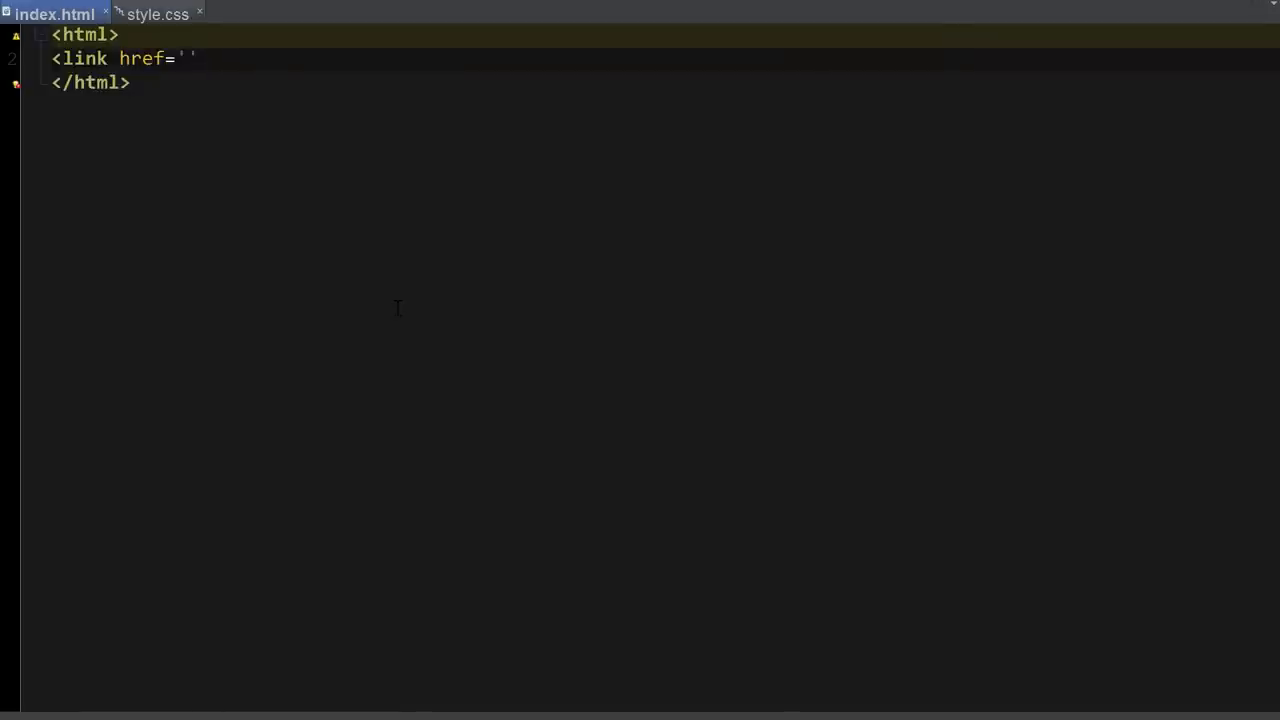
type("style.css' ")
type("rel='")
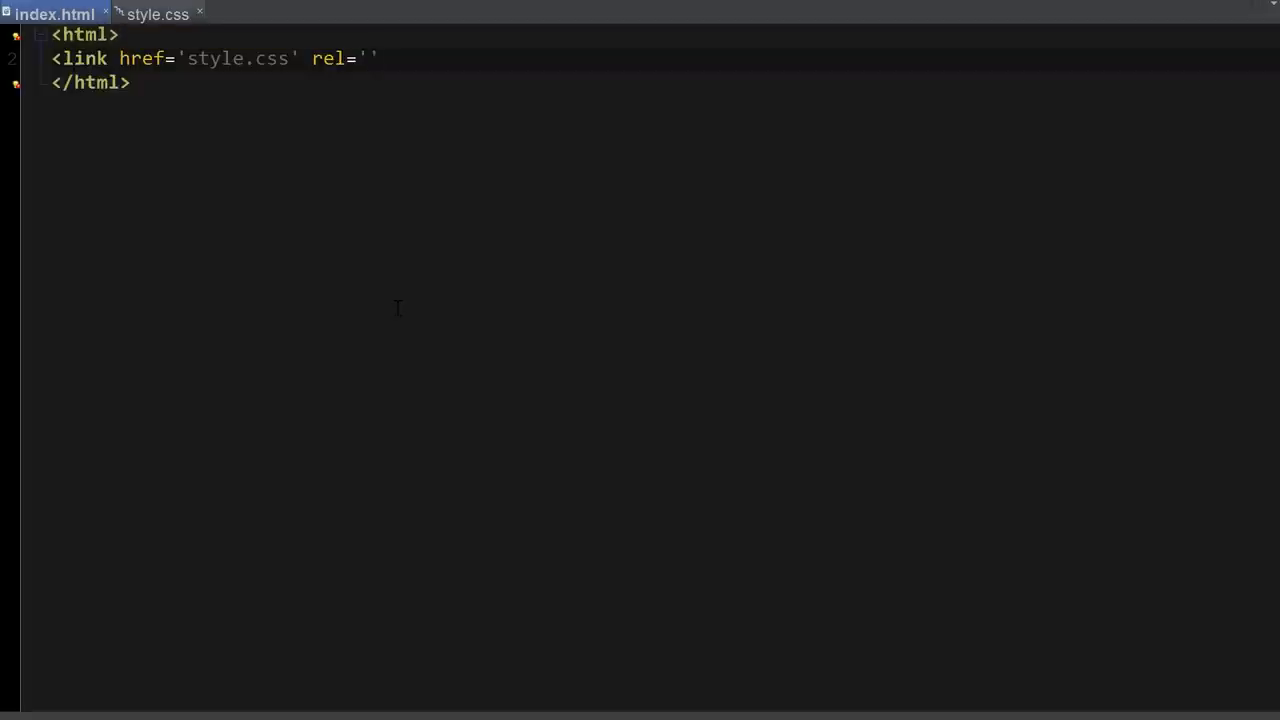
type("styleshe")
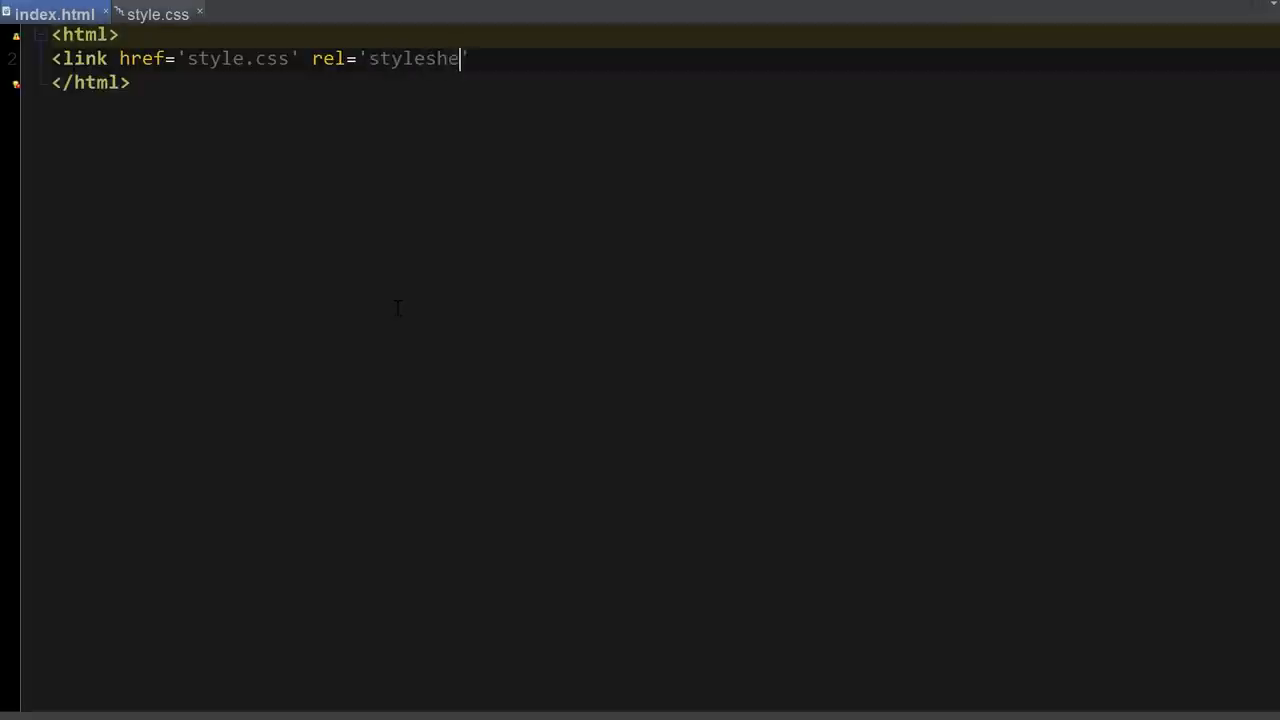
type("et' >")
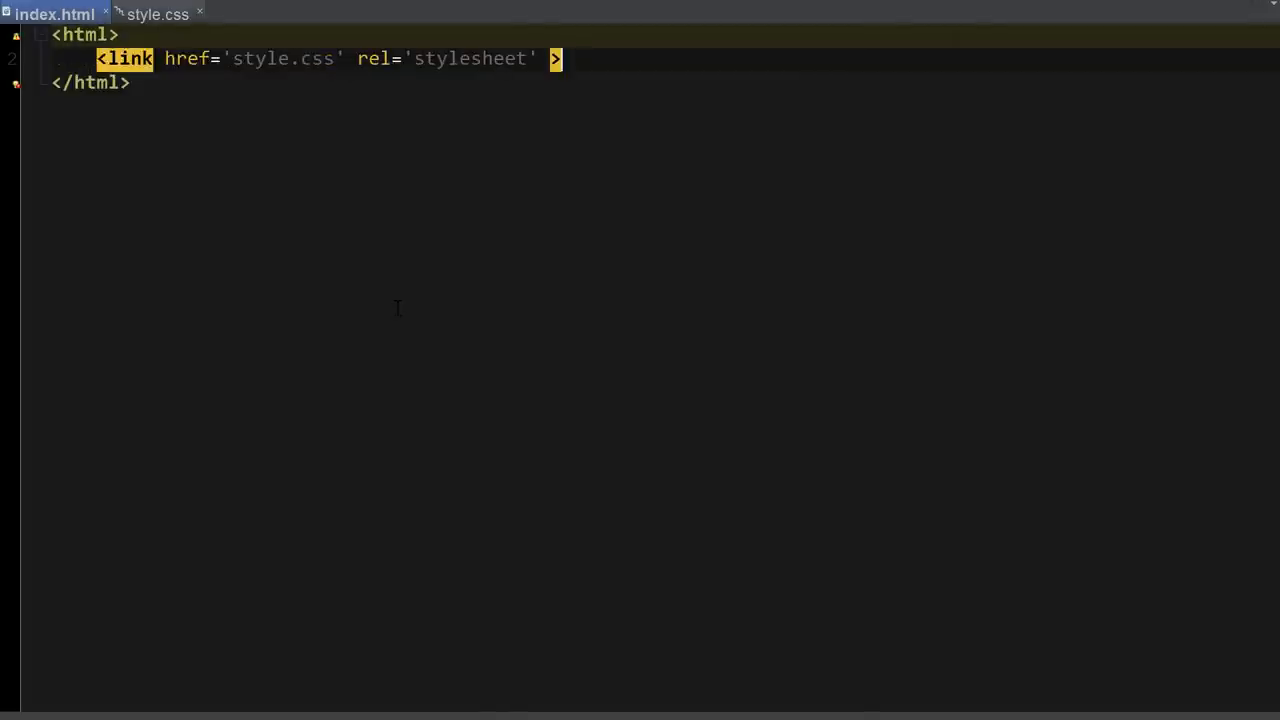
key("Return")
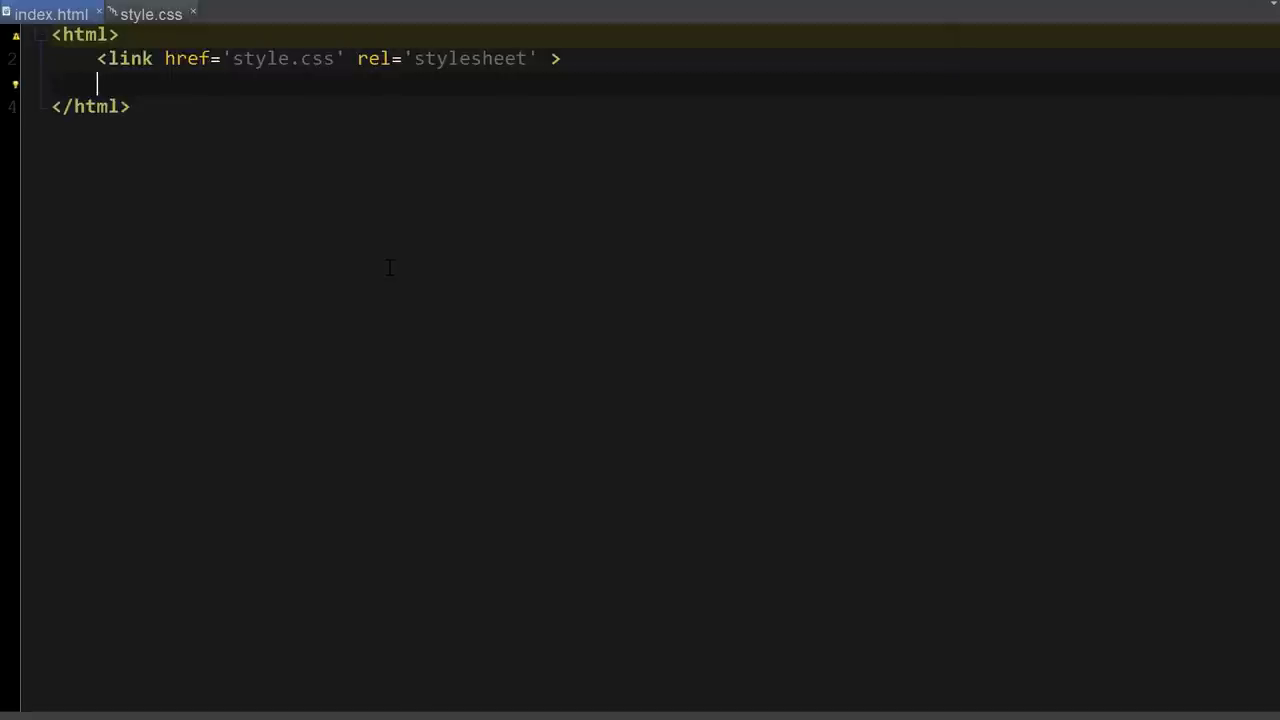
type("<")
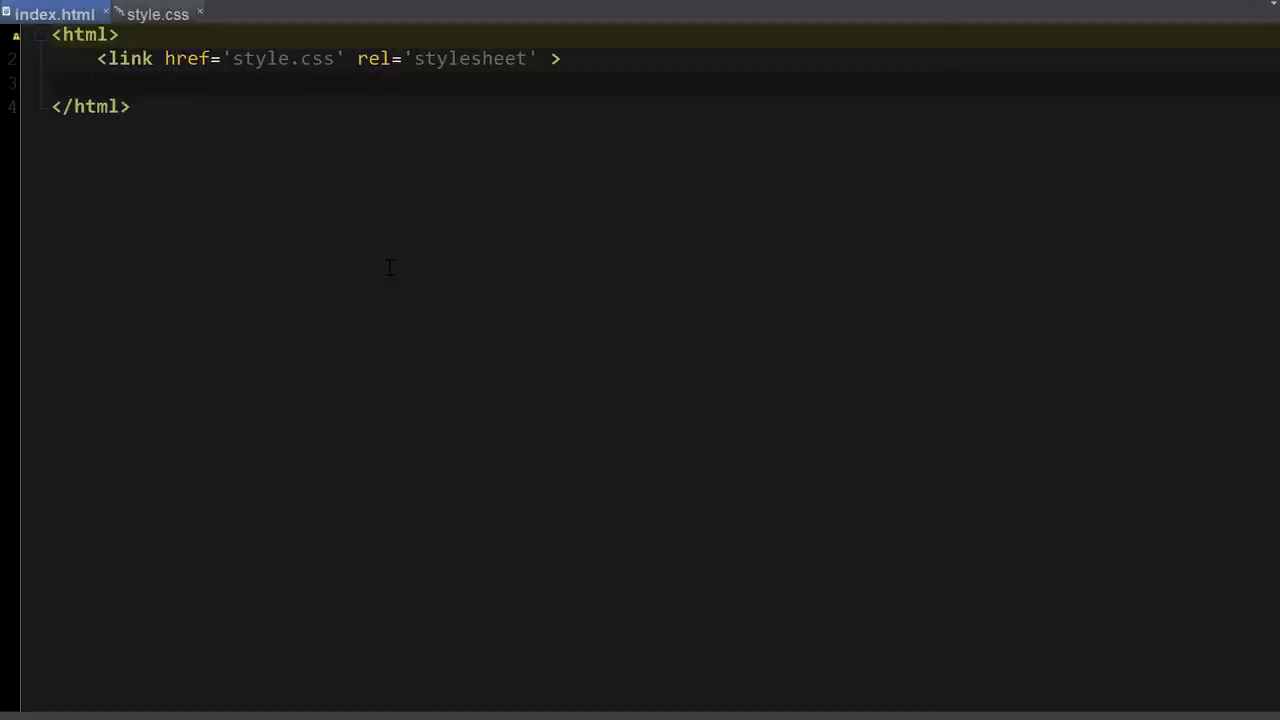
Step: Expand a ul snippet and fill its four items: Home, About, Things to do, Contact
key("Tab")
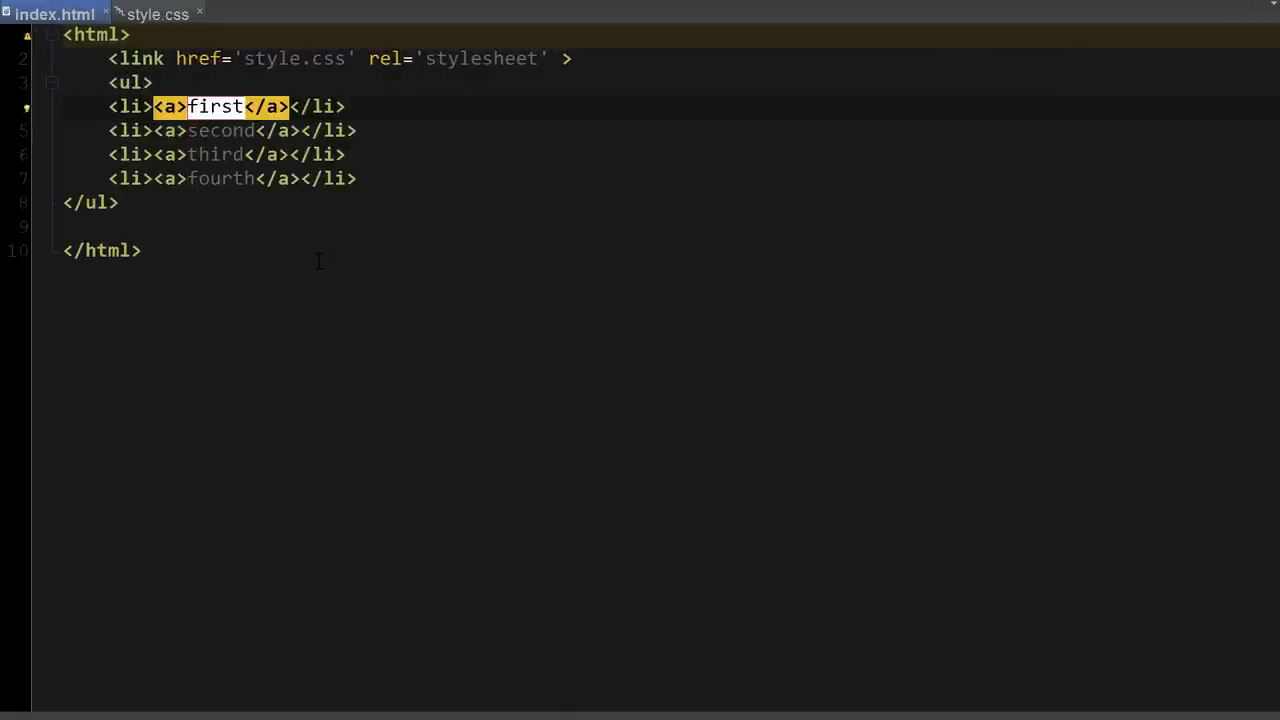
type("Home")
key("Tab")
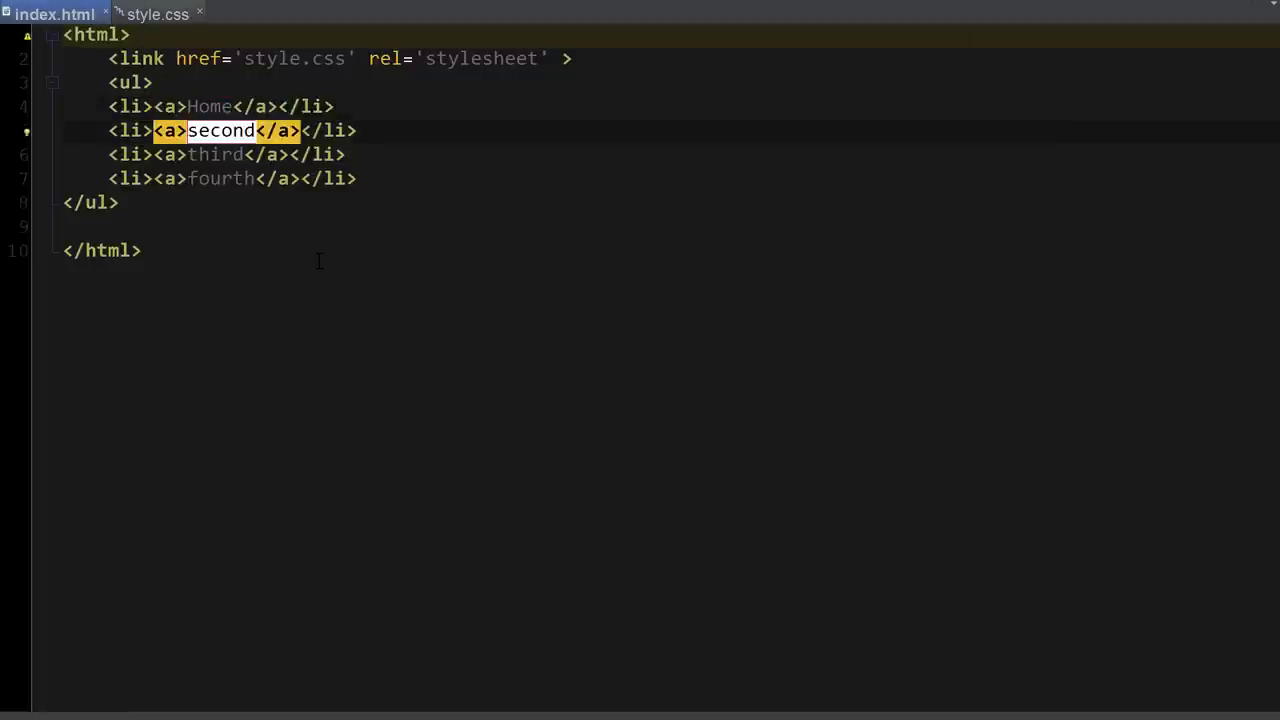
type("About")
key("Tab")
type("T")
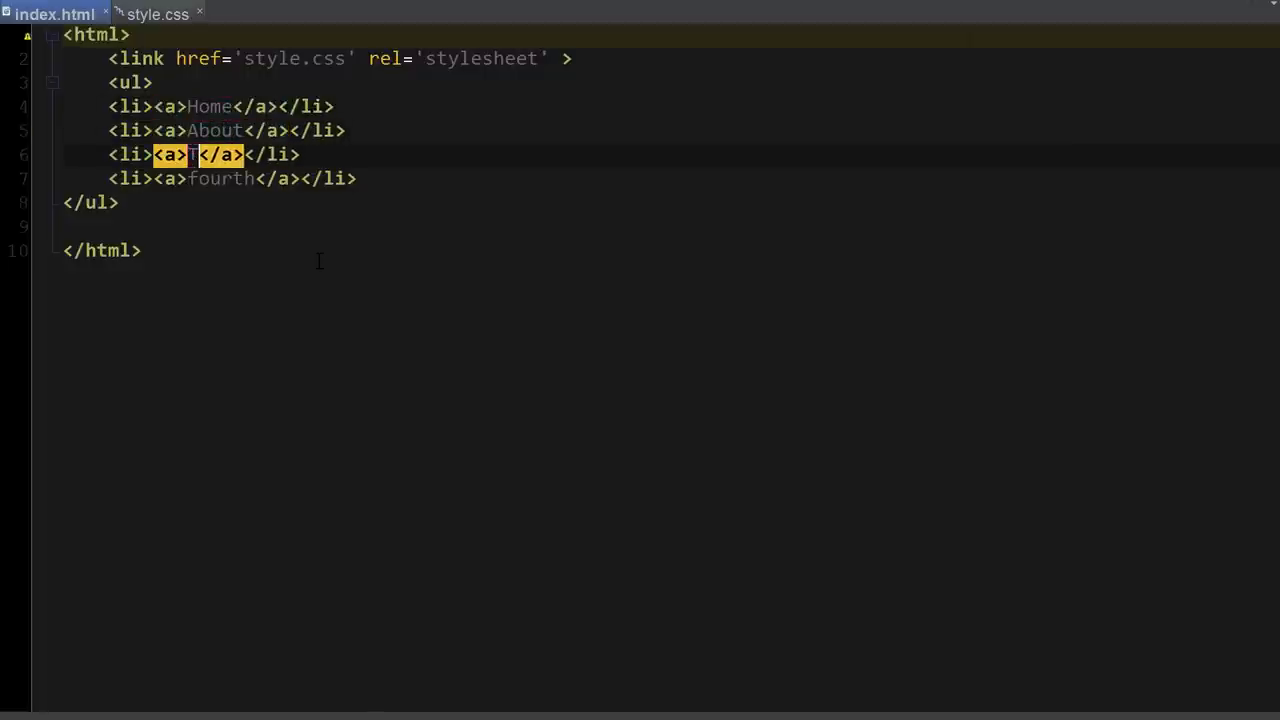
type("hings to do")
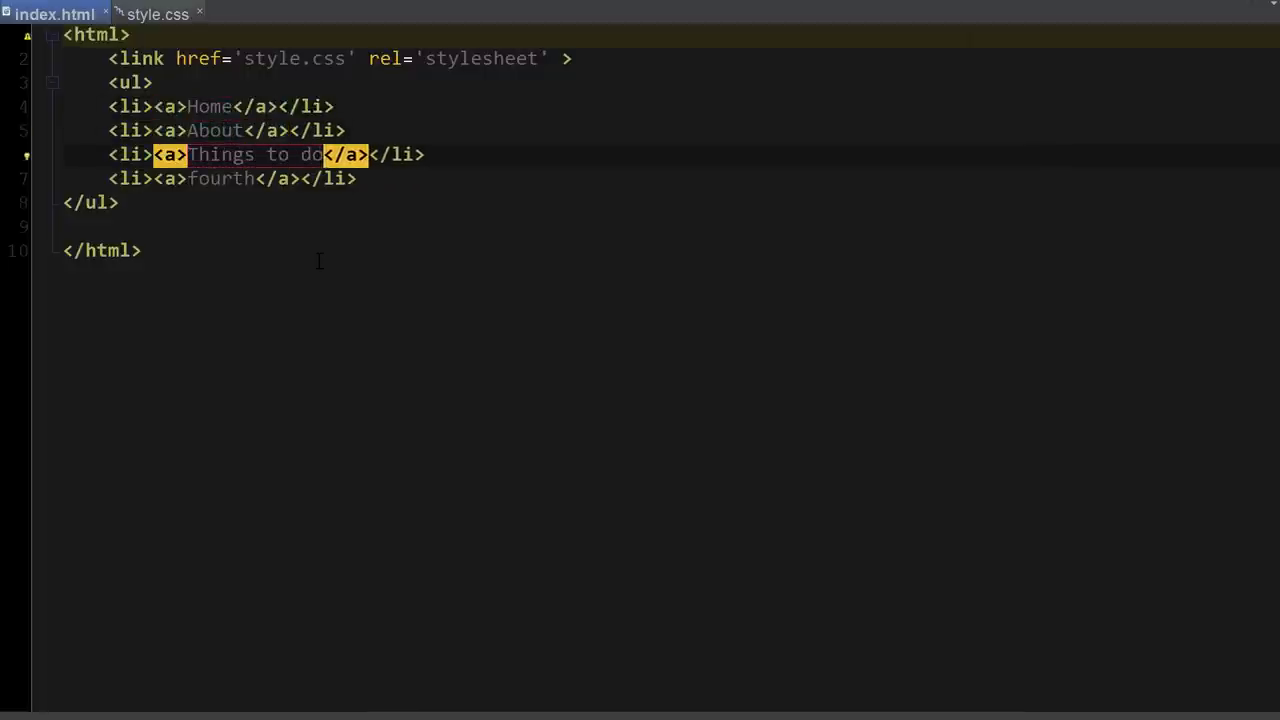
key("Tab")
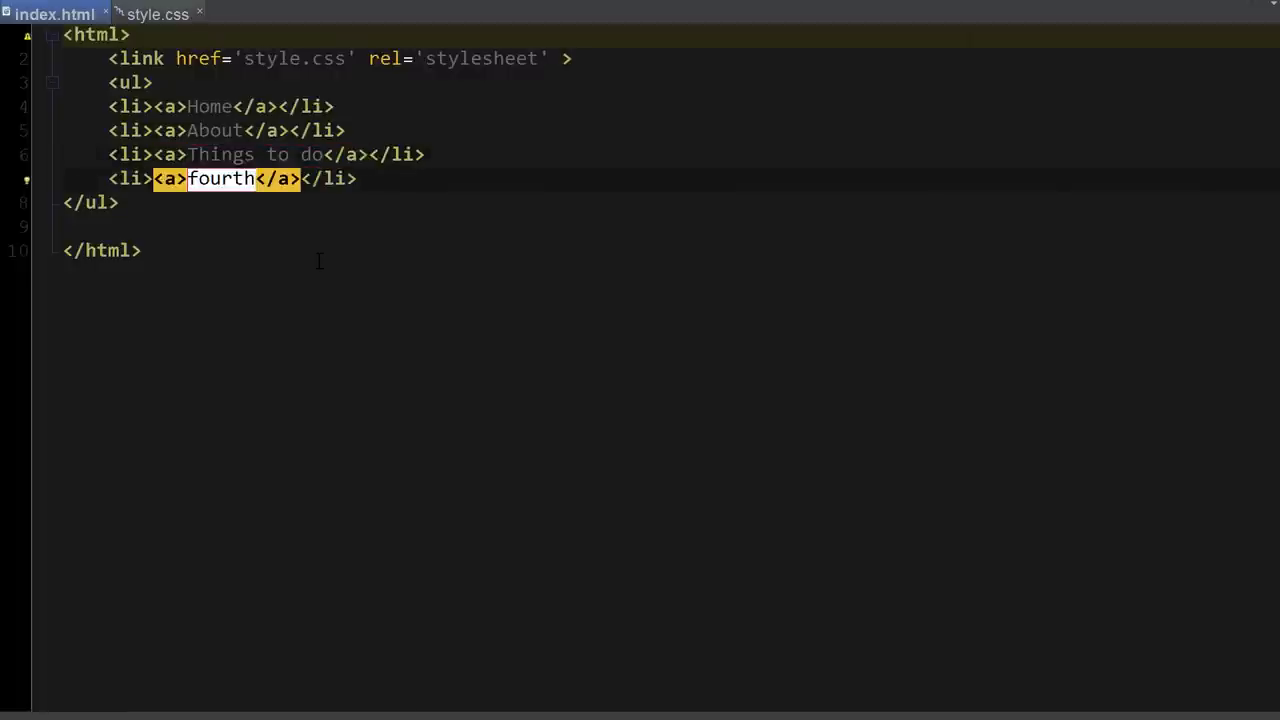
type("Contact")
key("Tab")
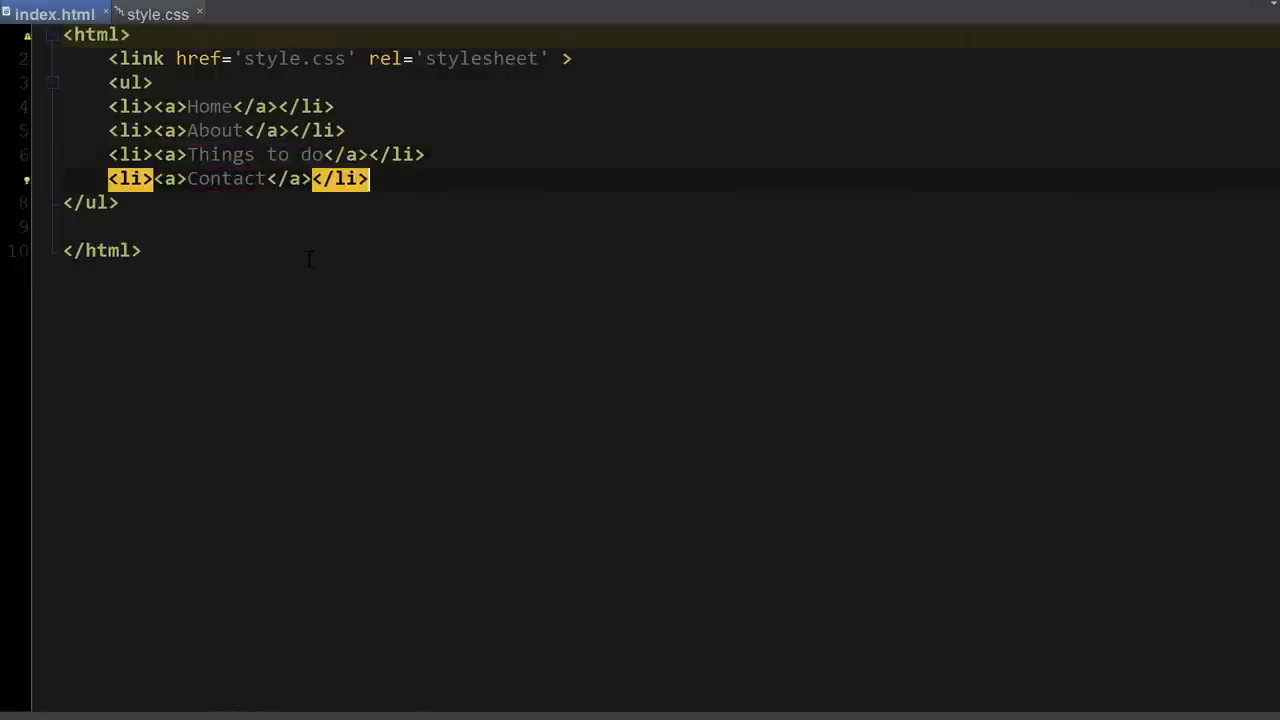
Step: Duplicate the Contact item and rename the copy to News
key("shift+Home")
left_click(412, 179)
key("ctrl+shift+d")
double_click(263, 203)
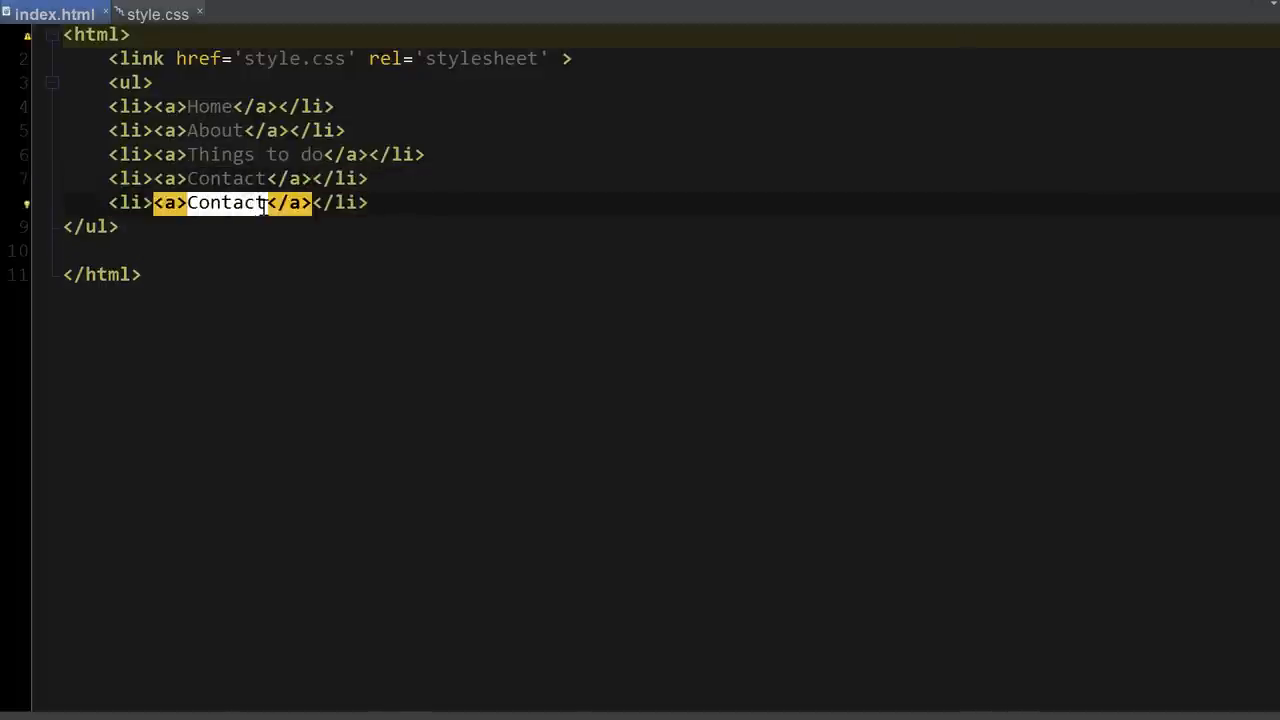
key("BackSpace")
type("News")
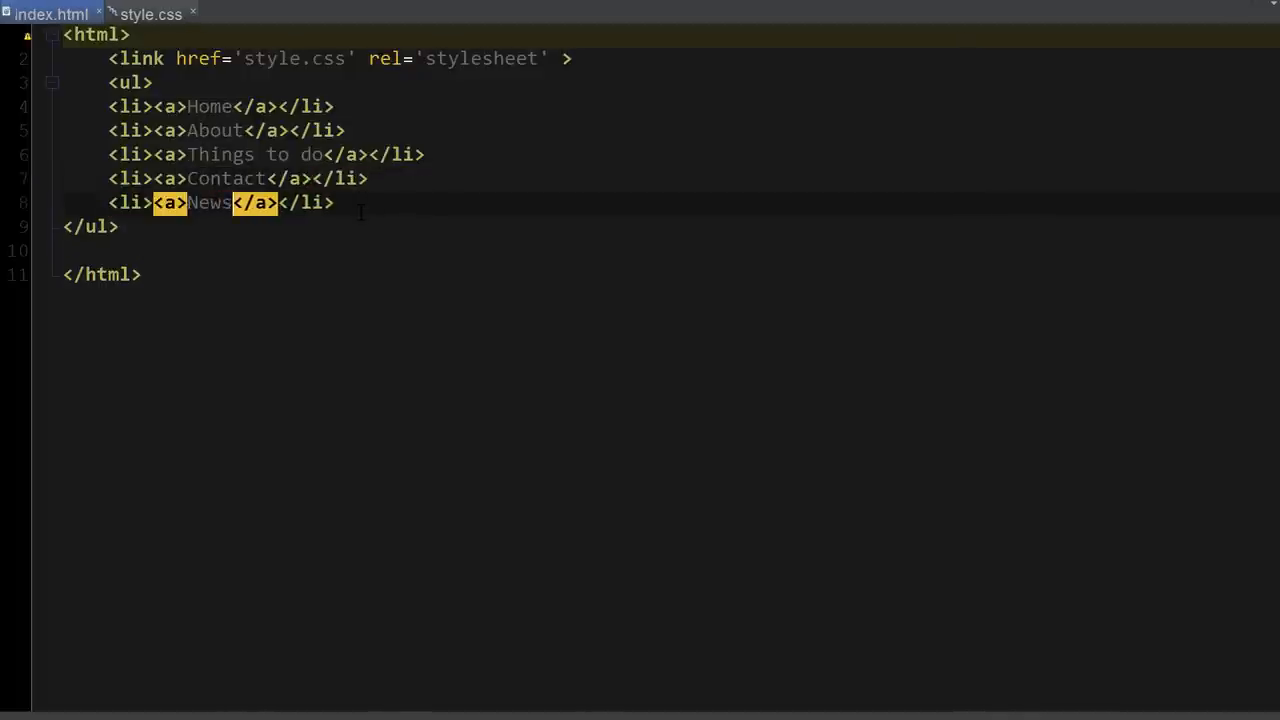
key("Tab")
Step: Indent the closing </ul> and all five li lines inside the list
key("Down")
key("Tab")
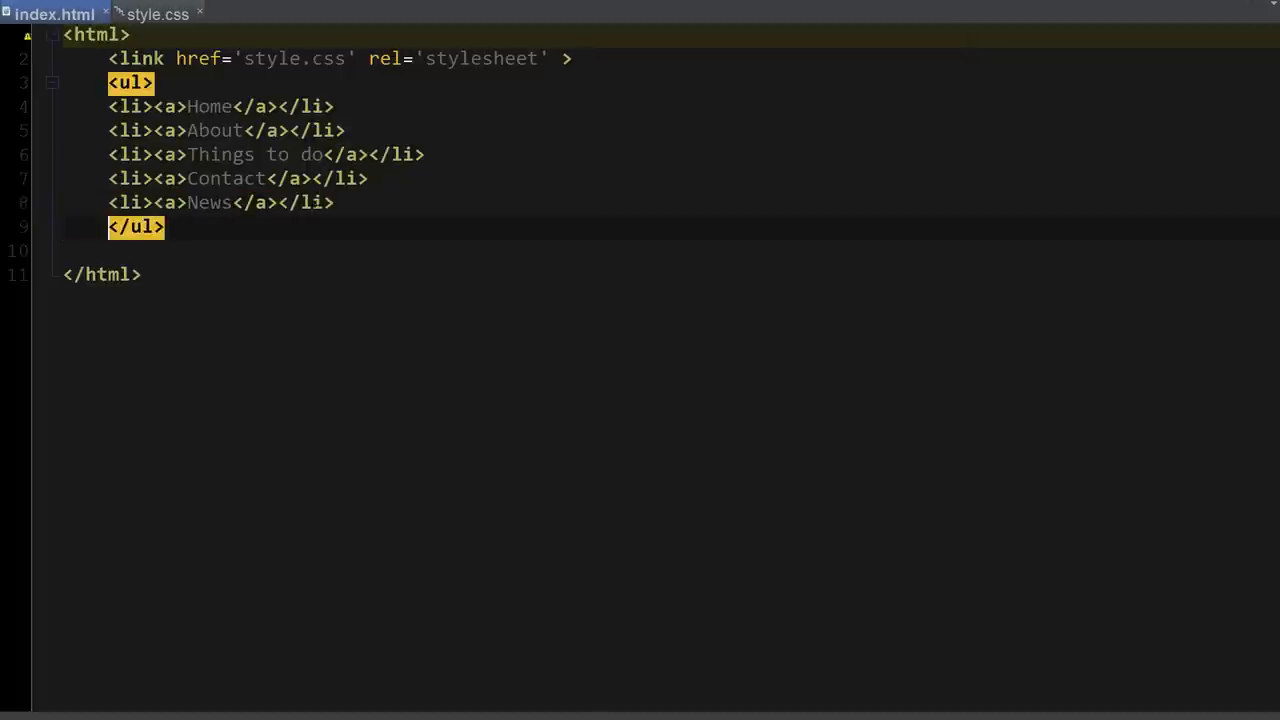
mouse_move(334, 202)
left_mouse_down()
mouse_move(44, 122)
mouse_move(44, 106)
left_mouse_up()
key("Tab")
left_click(200, 226)
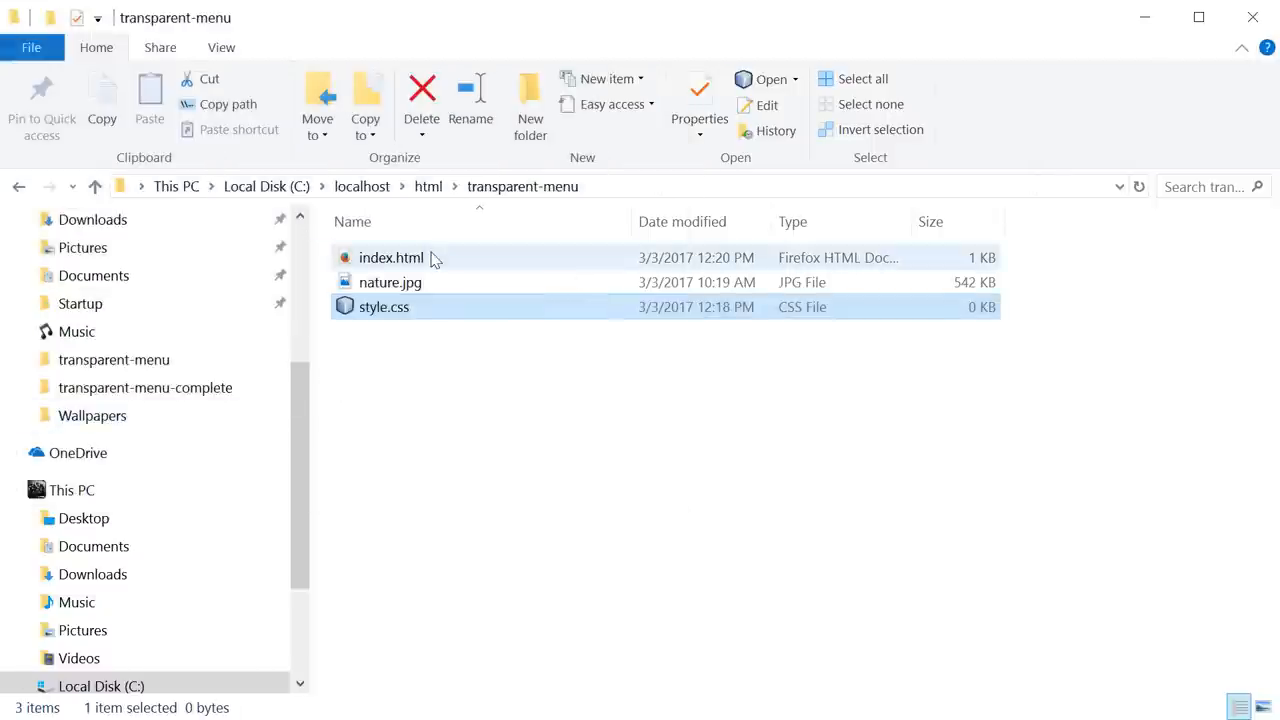
double_click(409, 257)
left_click_drag(69, 21, 175, 160)
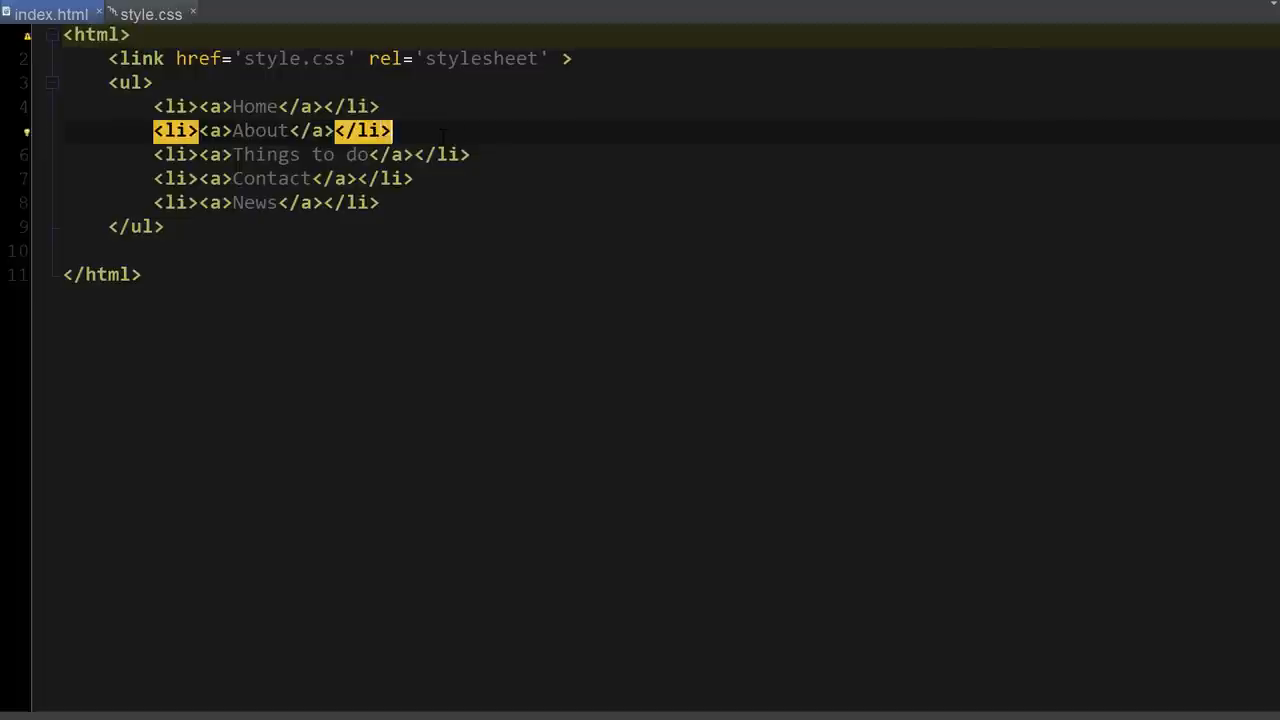
Step: Open indented blank lines inside the About li, right after its link
left_click(414, 104)
key("shift+Home")
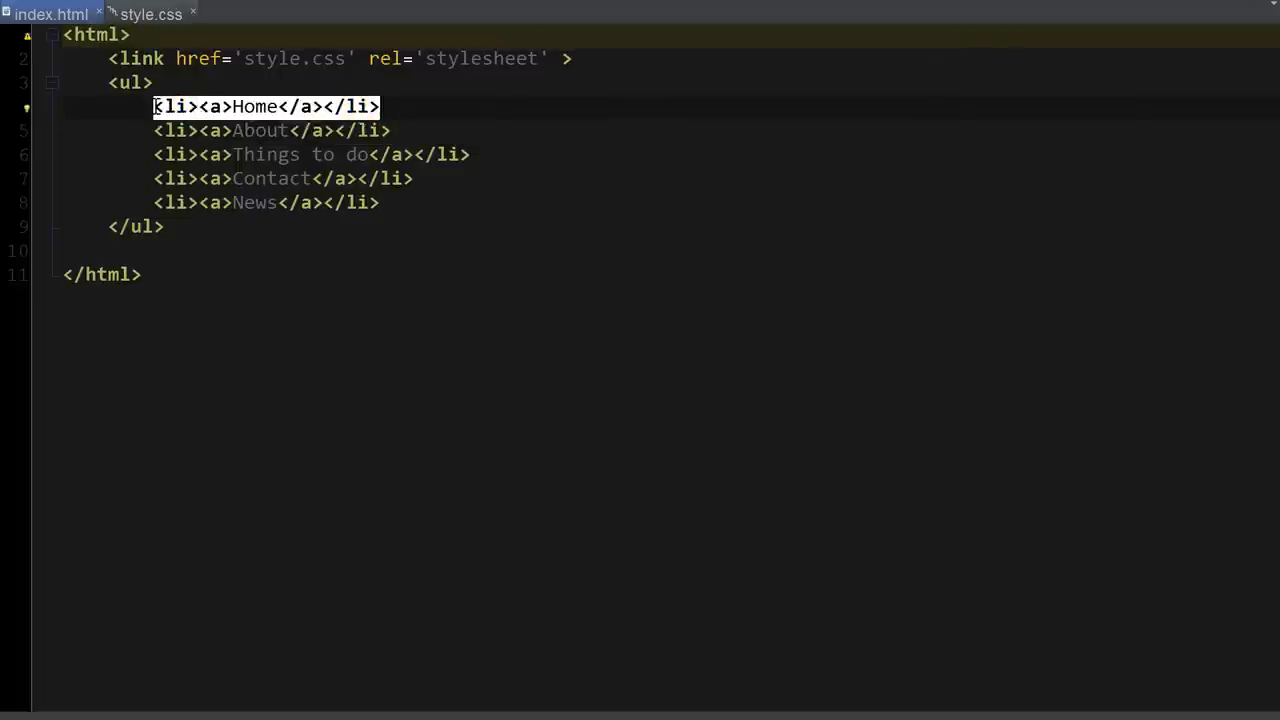
left_click(434, 128)
key("shift+Home")
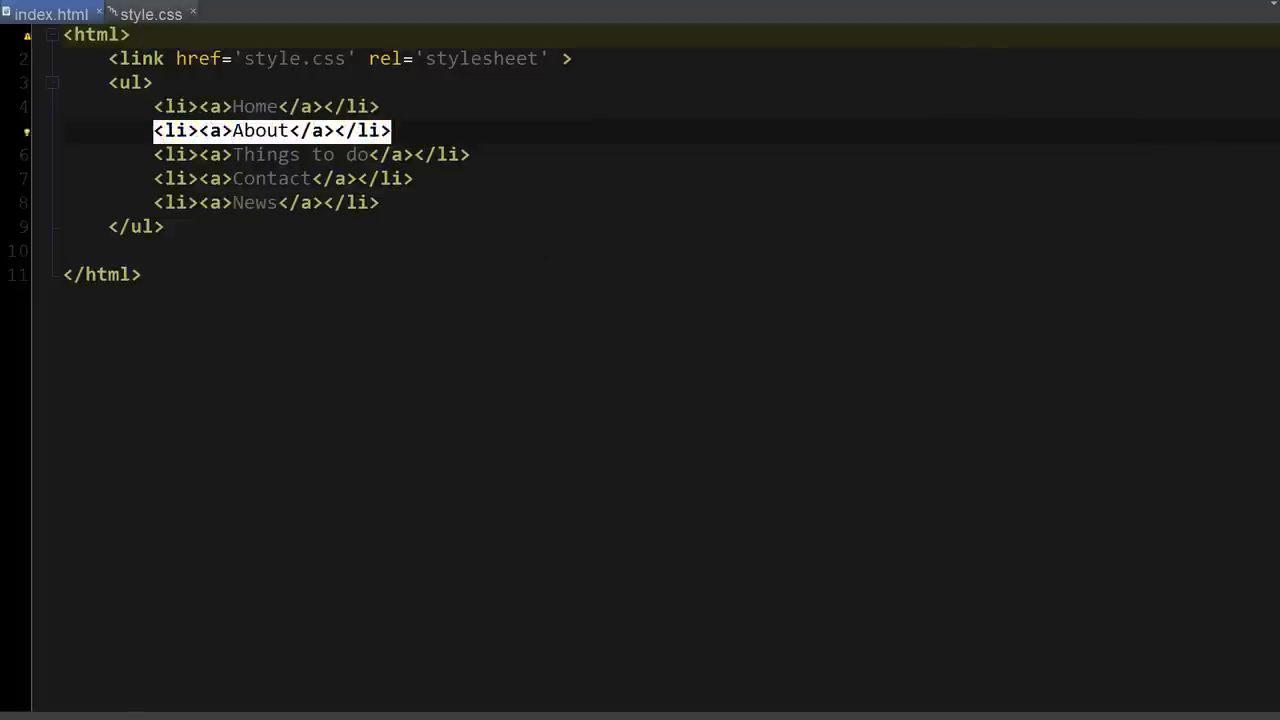
left_click(338, 131)
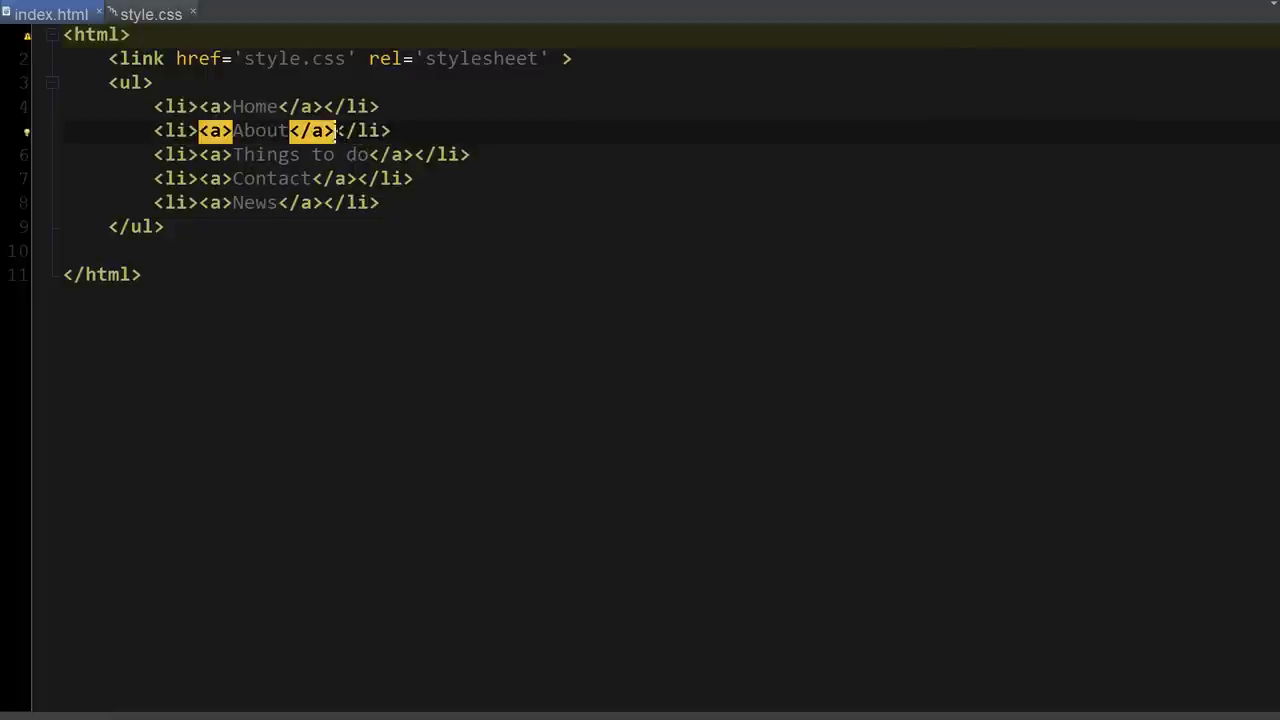
key("Home")
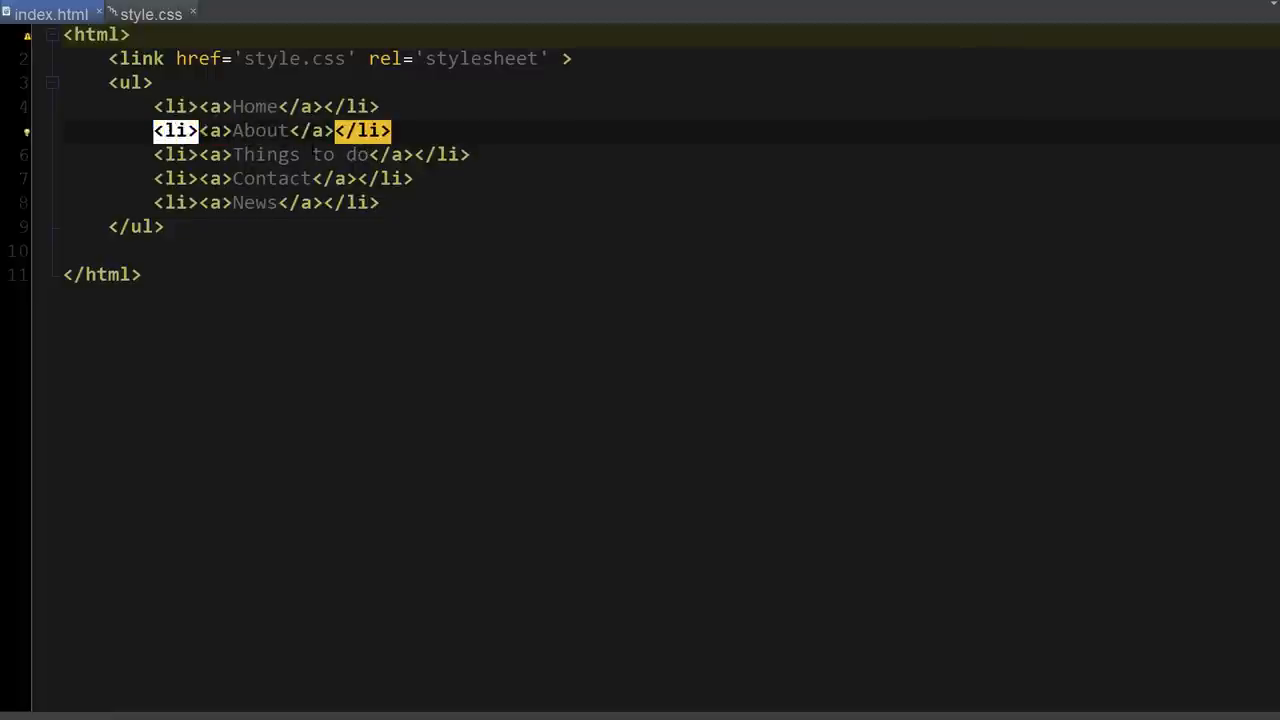
left_click(338, 131)
key("Return")
key("Return")
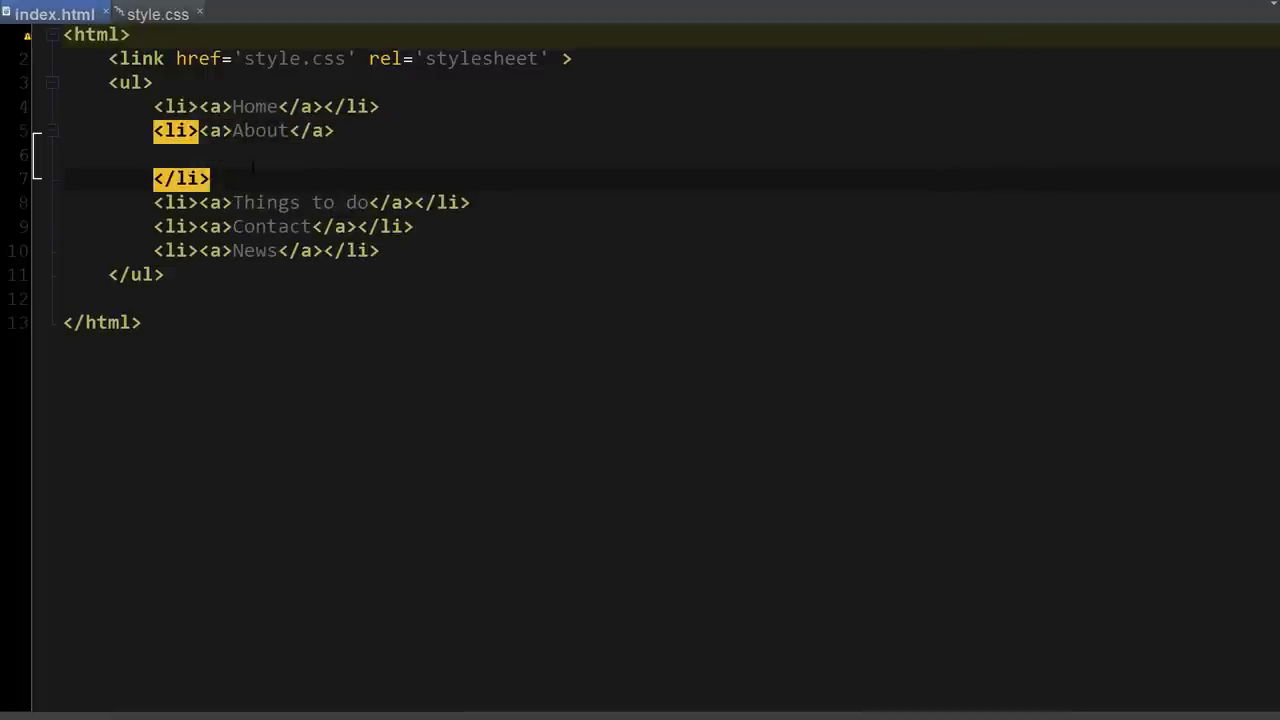
key("shift+Up")
key("shift+Up")
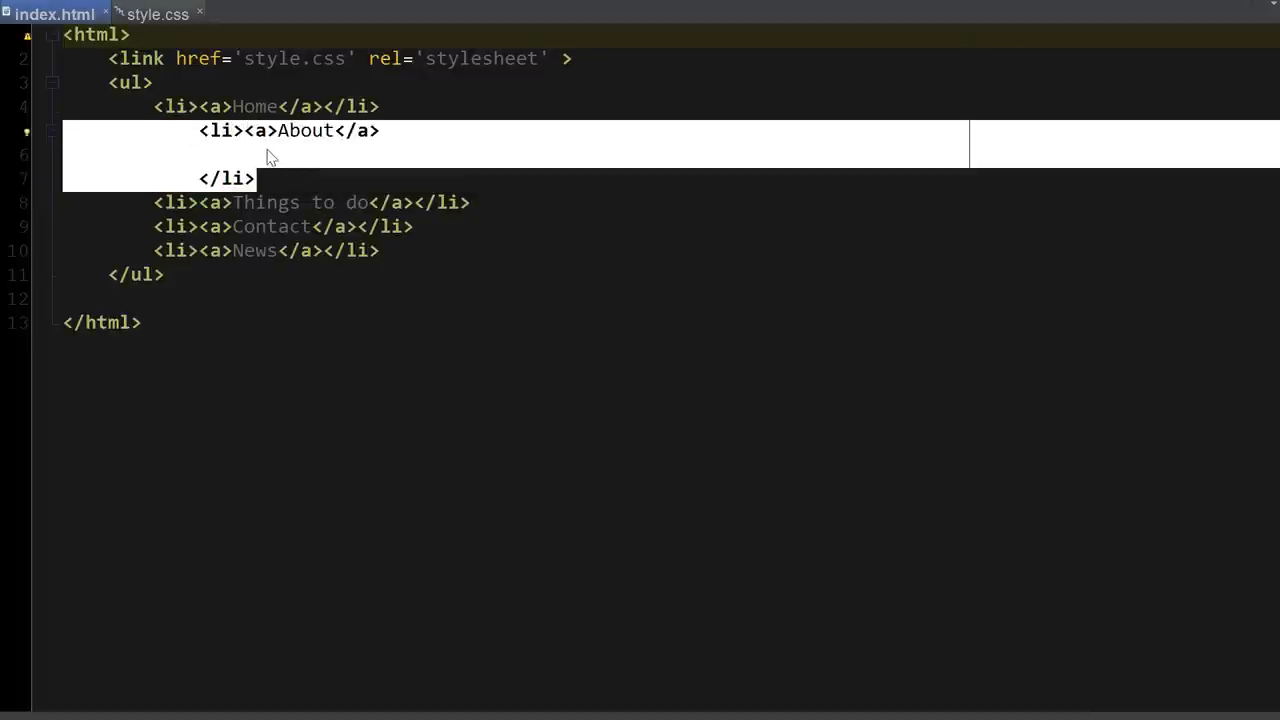
key("Tab")
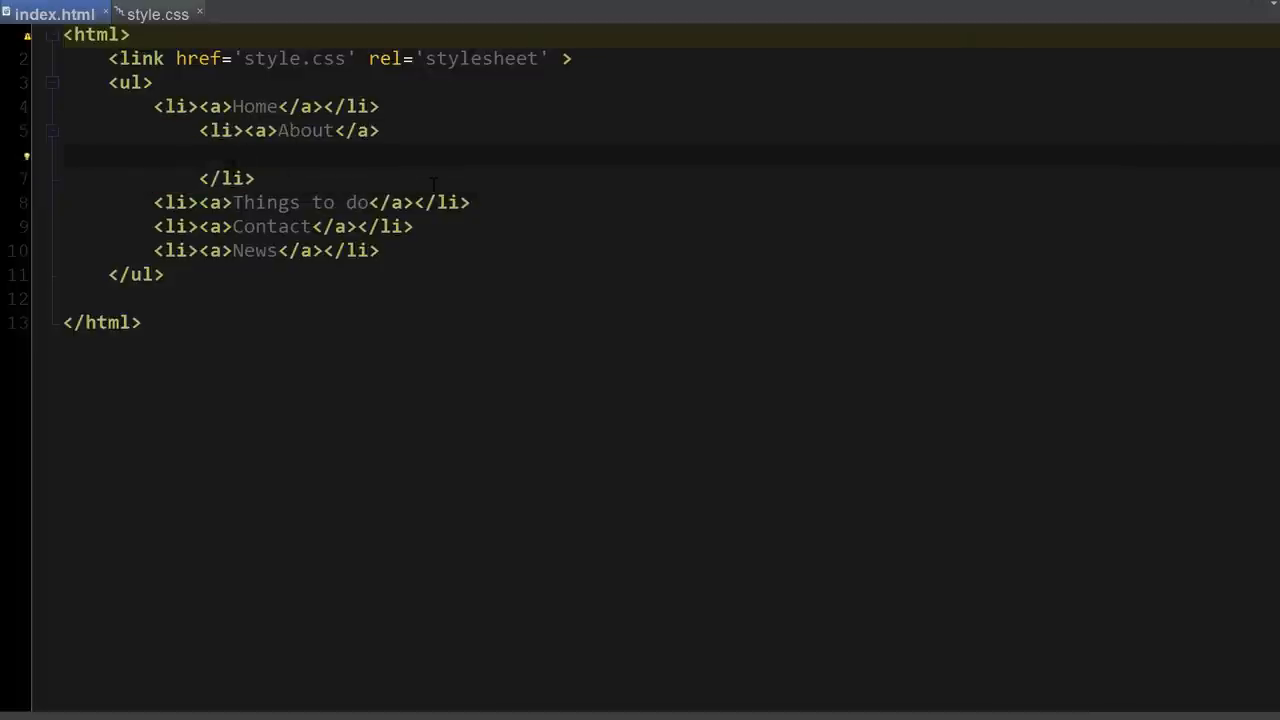
type("<ul>")
Step: Paste a four-item sample ul as About's nested sub-list
type("<li><a>first</a></li>     <li><a>second</a></li>     <li><a>third</a></li>     <li><a>fourth</a></li> </ul>")
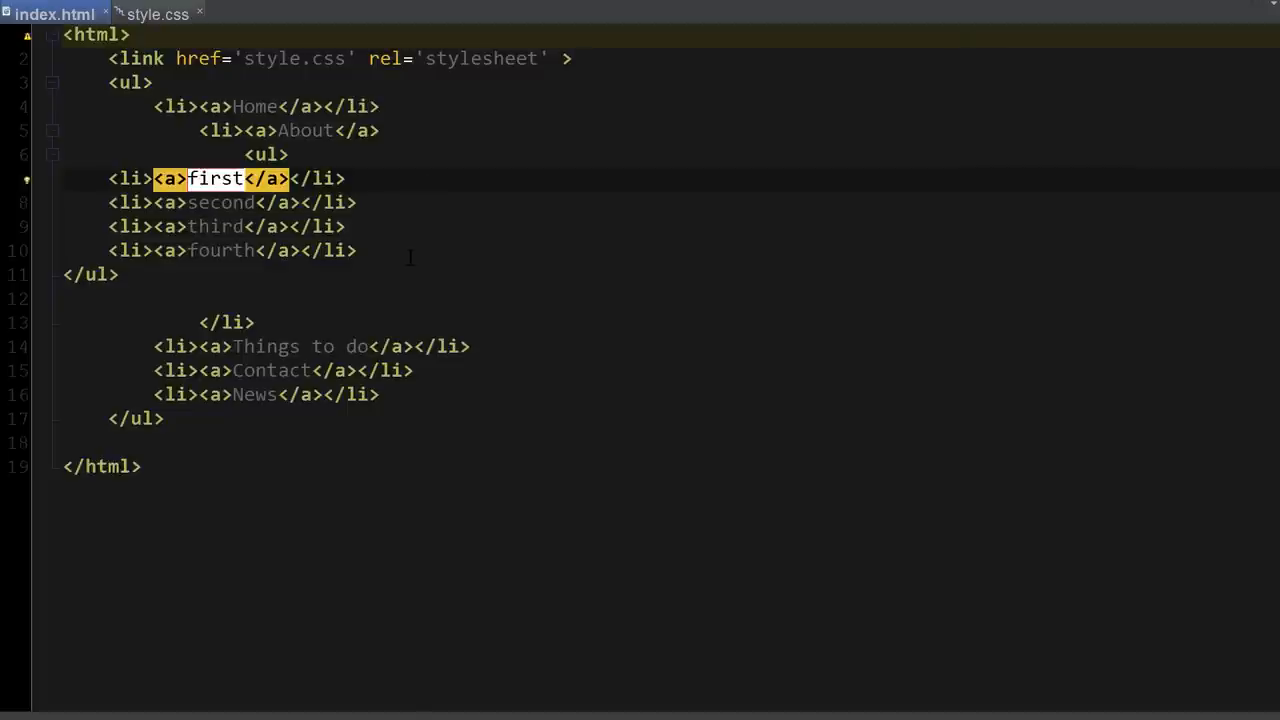
left_click(409, 258)
key("Down")
key("shift+Up")
key("shift+Up")
key("shift+Up")
key("Down")
key("Down")
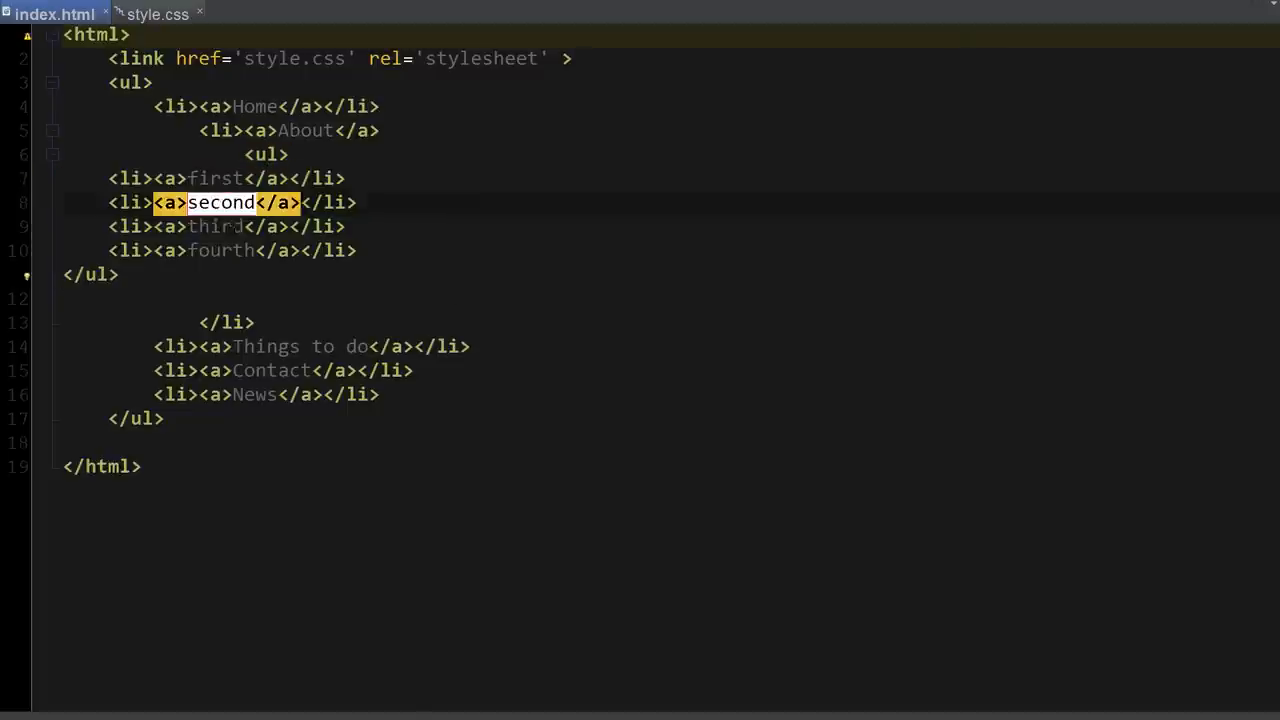
key("Down")
key("Down")
key("Down")
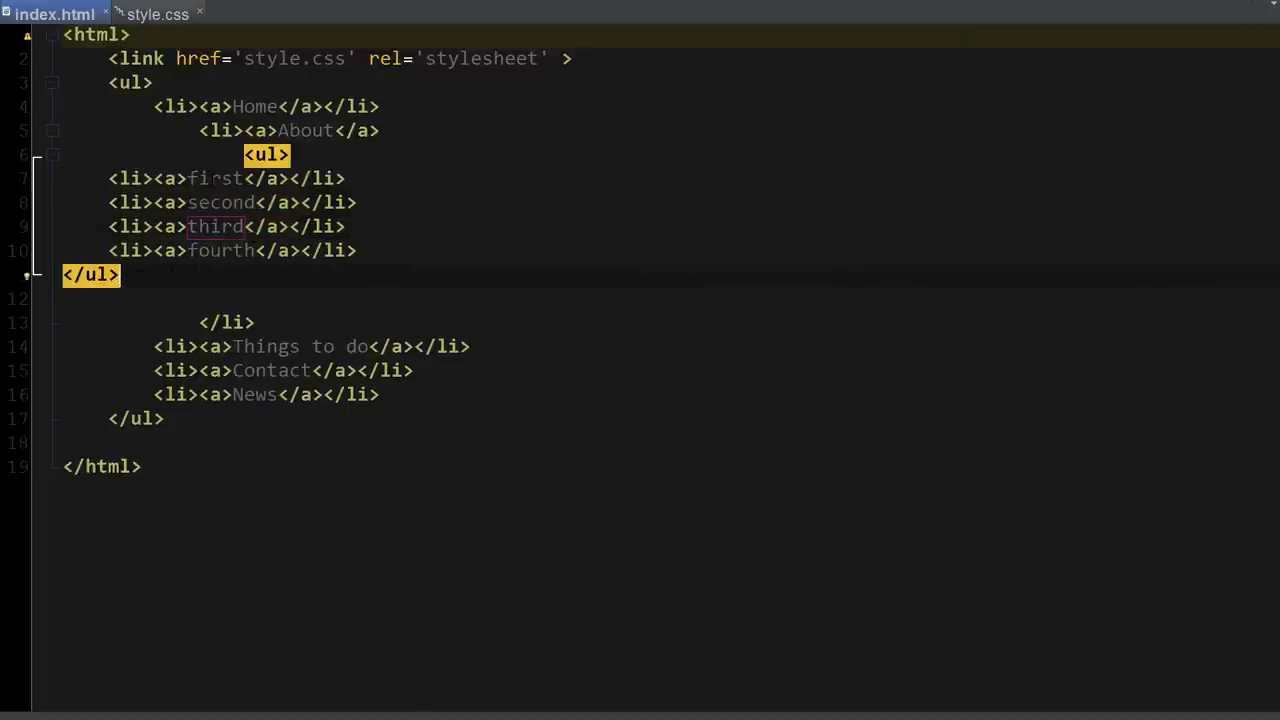
Step: Rename the sub-items to Our Team, Camp Sites, Mission & Vision and Resources
left_click(216, 178)
double_click(243, 178)
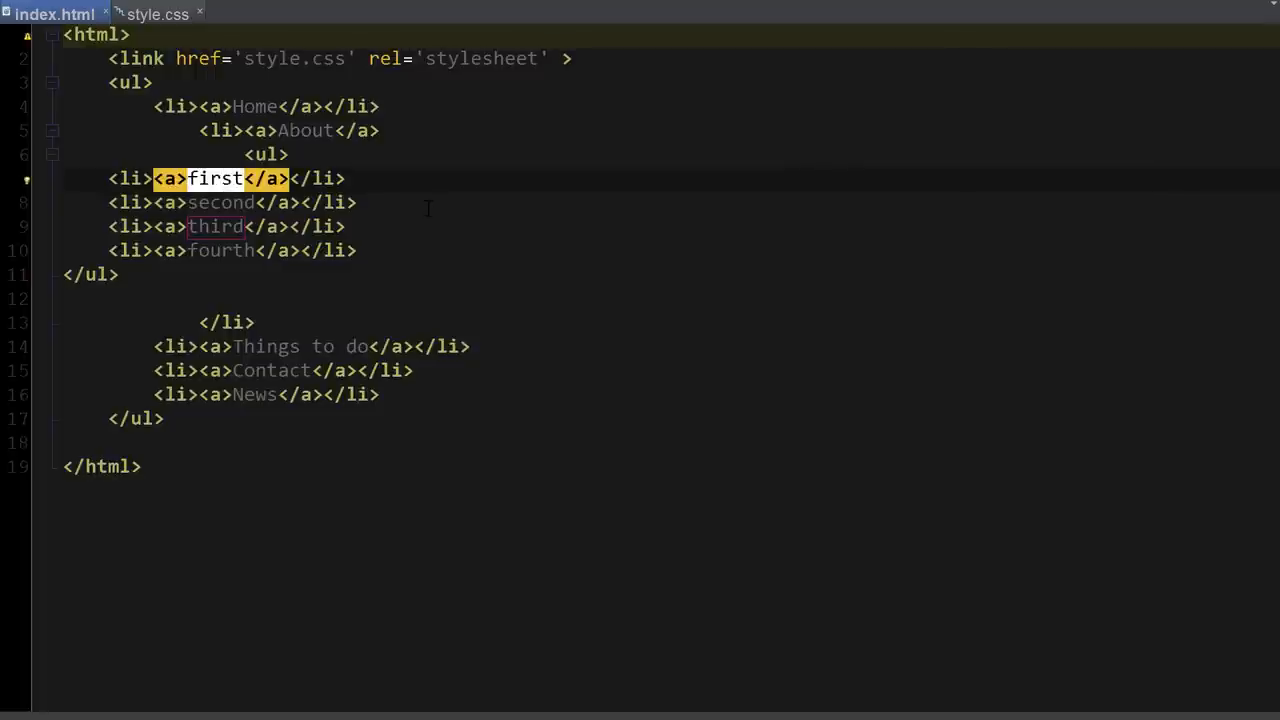
type("Our Team")
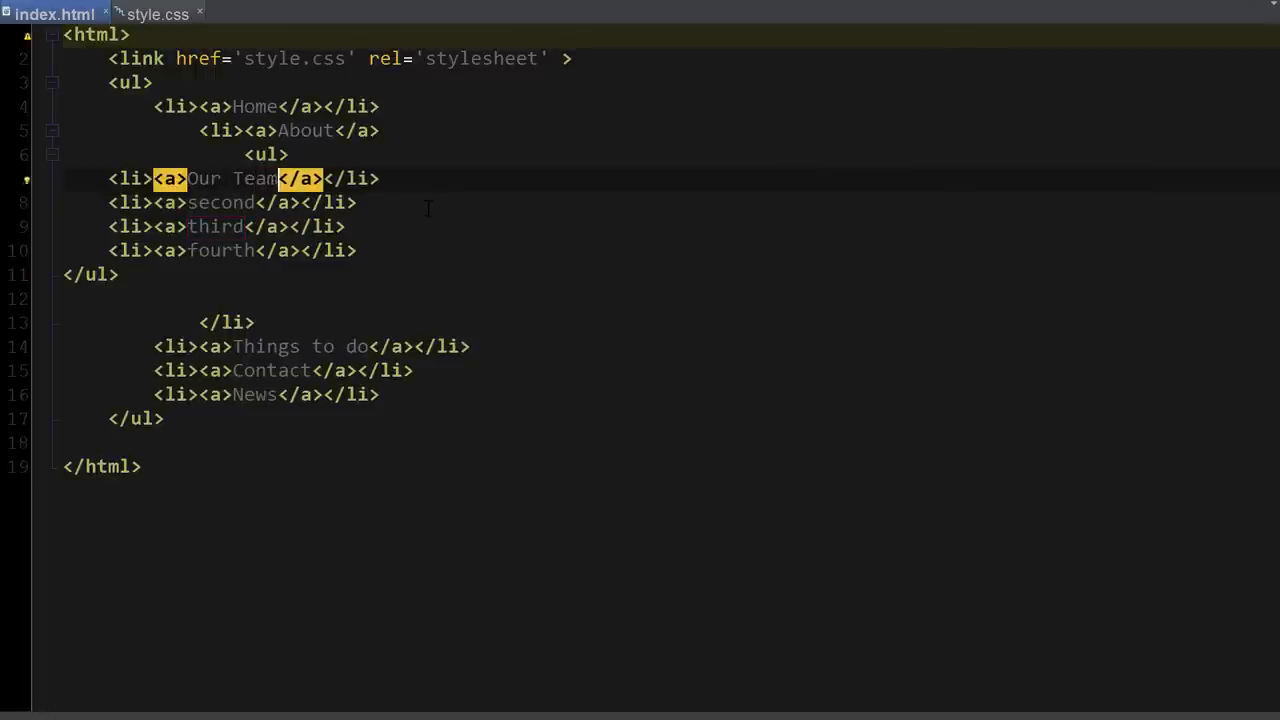
double_click(200, 202)
key("BackSpace")
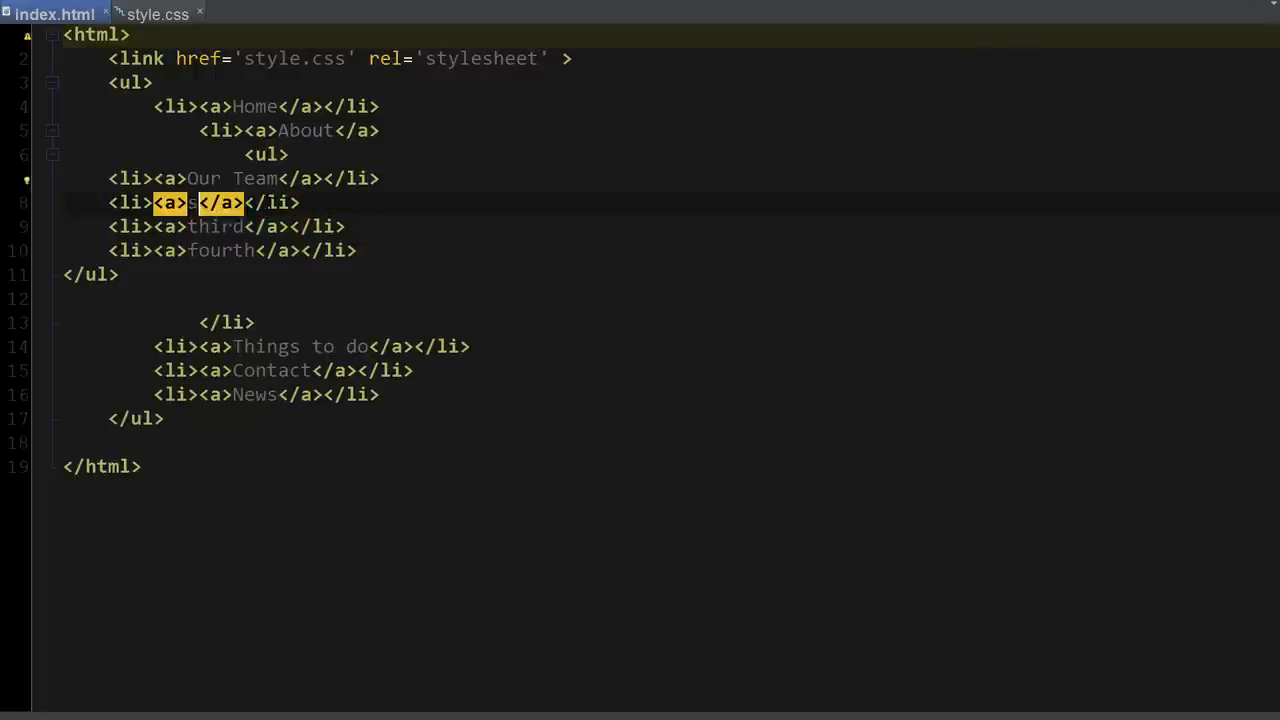
type("Camp Sites")
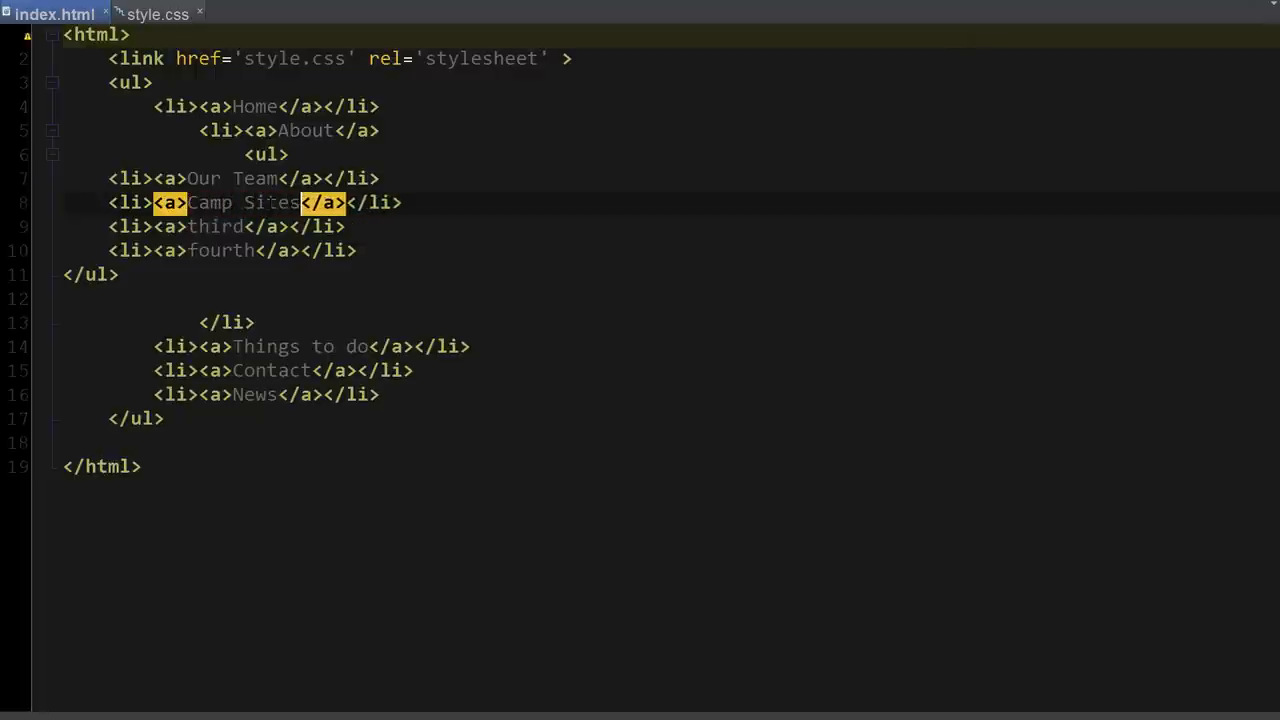
left_click_drag(188, 226, 244, 226)
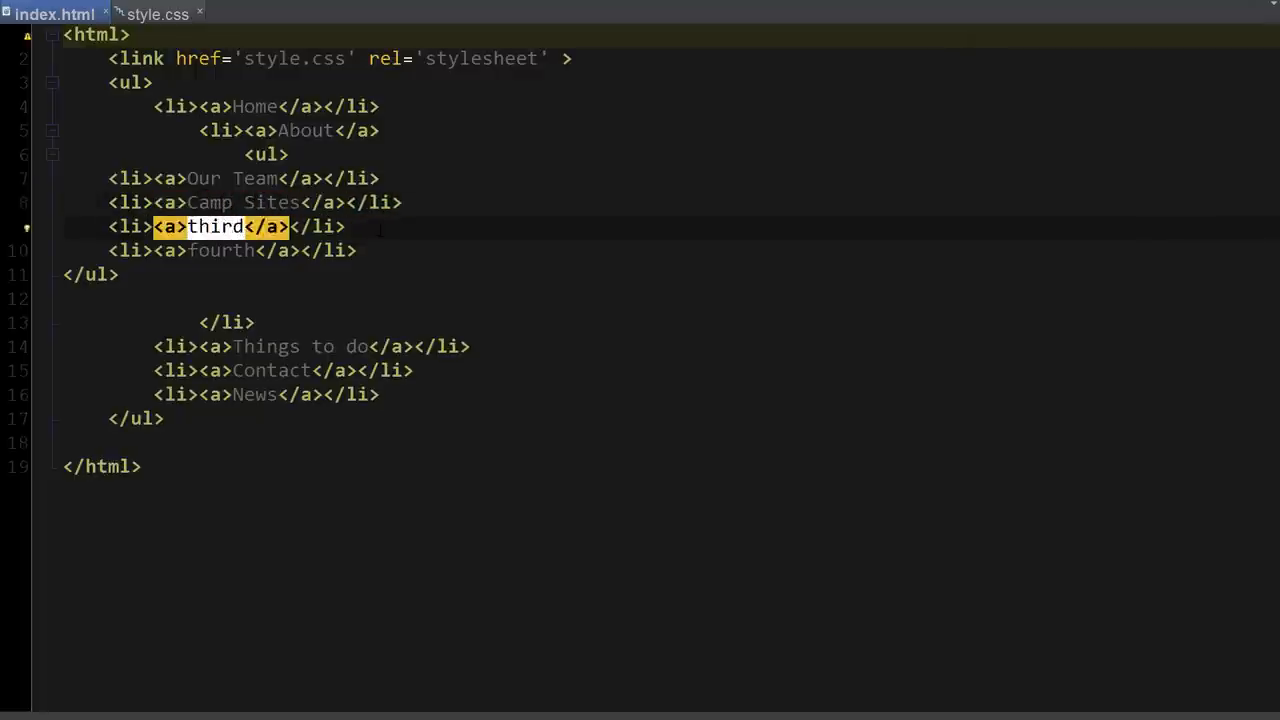
type("Mission &amp")
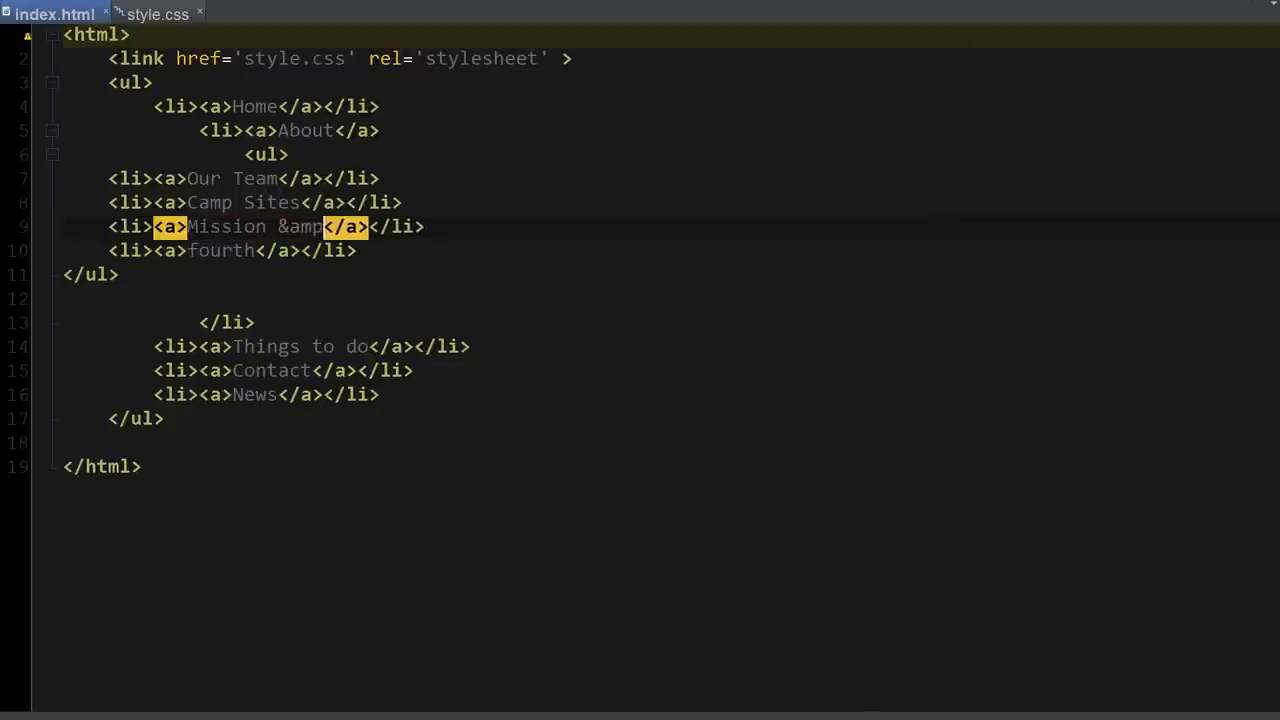
type("; Vision")
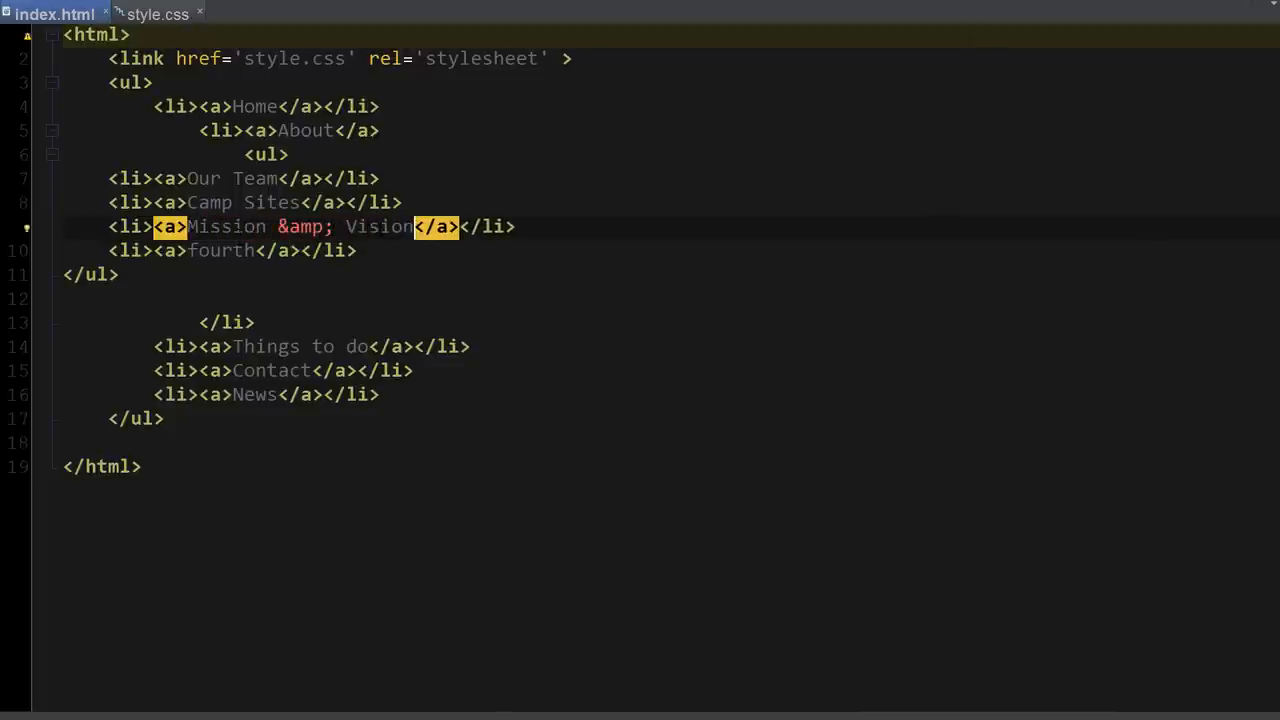
left_click_drag(188, 250, 256, 250)
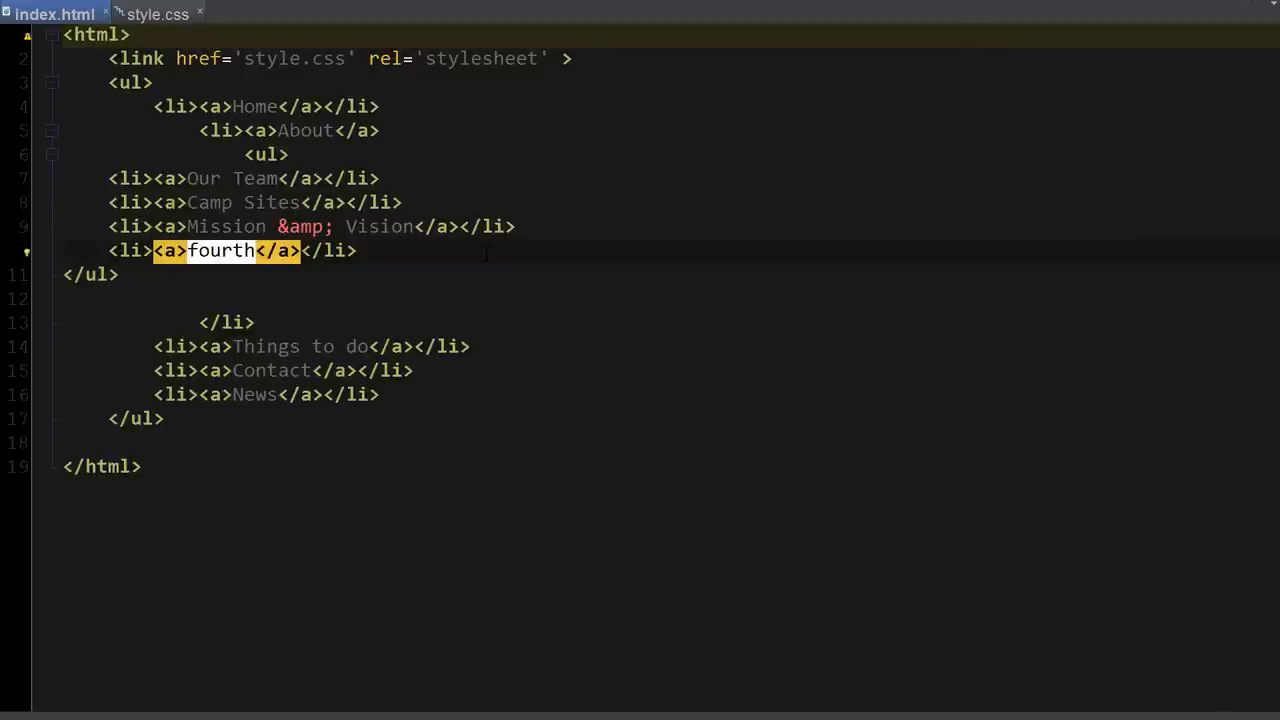
type("Resources")
Step: Adjust indentation of the sub-list's opening and closing tags and the About line
key("Down")
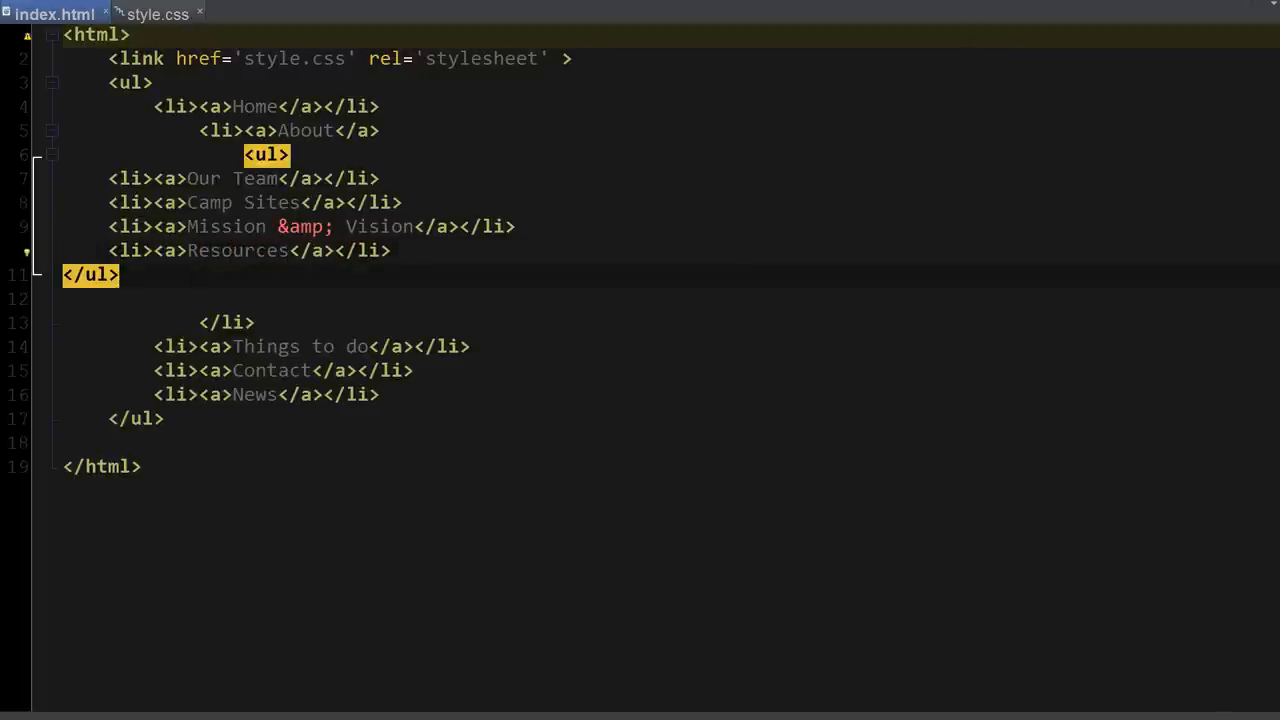
key("shift+Home")
key("Tab")
key("Tab")
key("Tab")
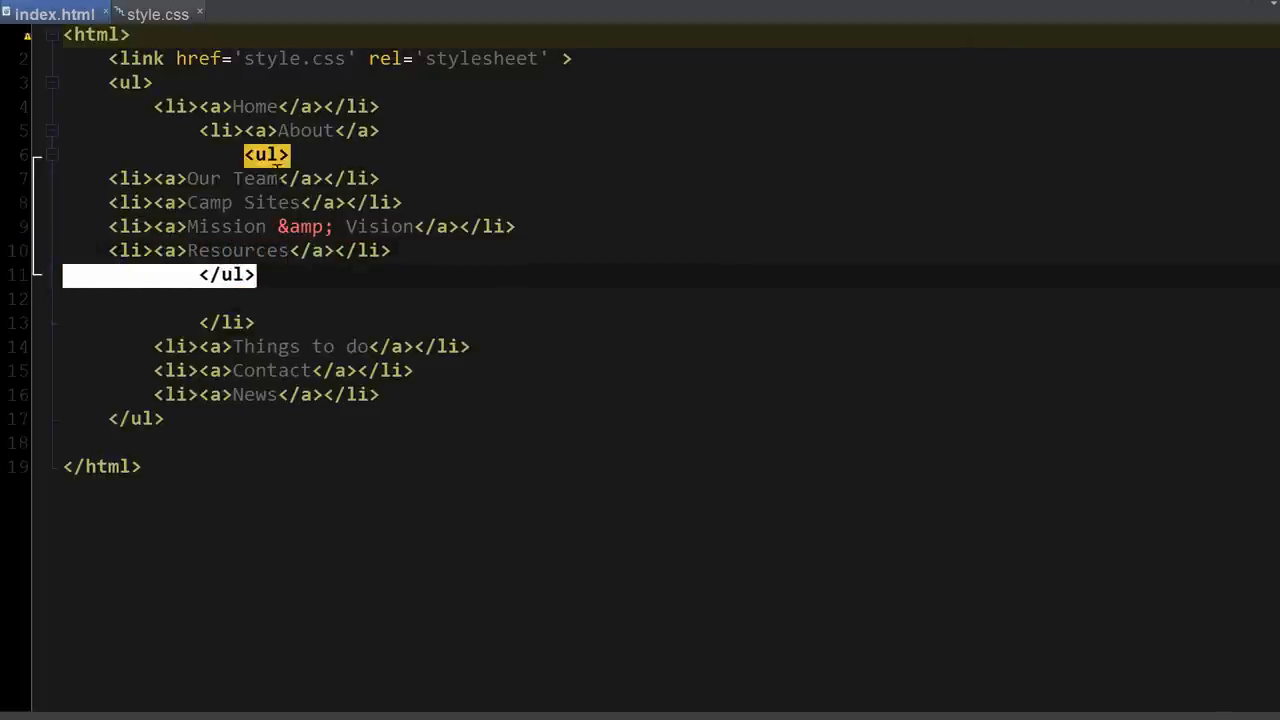
left_click_drag(244, 155, 154, 130)
key("BackSpace")
left_click(200, 130)
key("BackSpace")
Step: Remove the stray blank line so About's closing </li> sits on its own line
key("shift+Home")
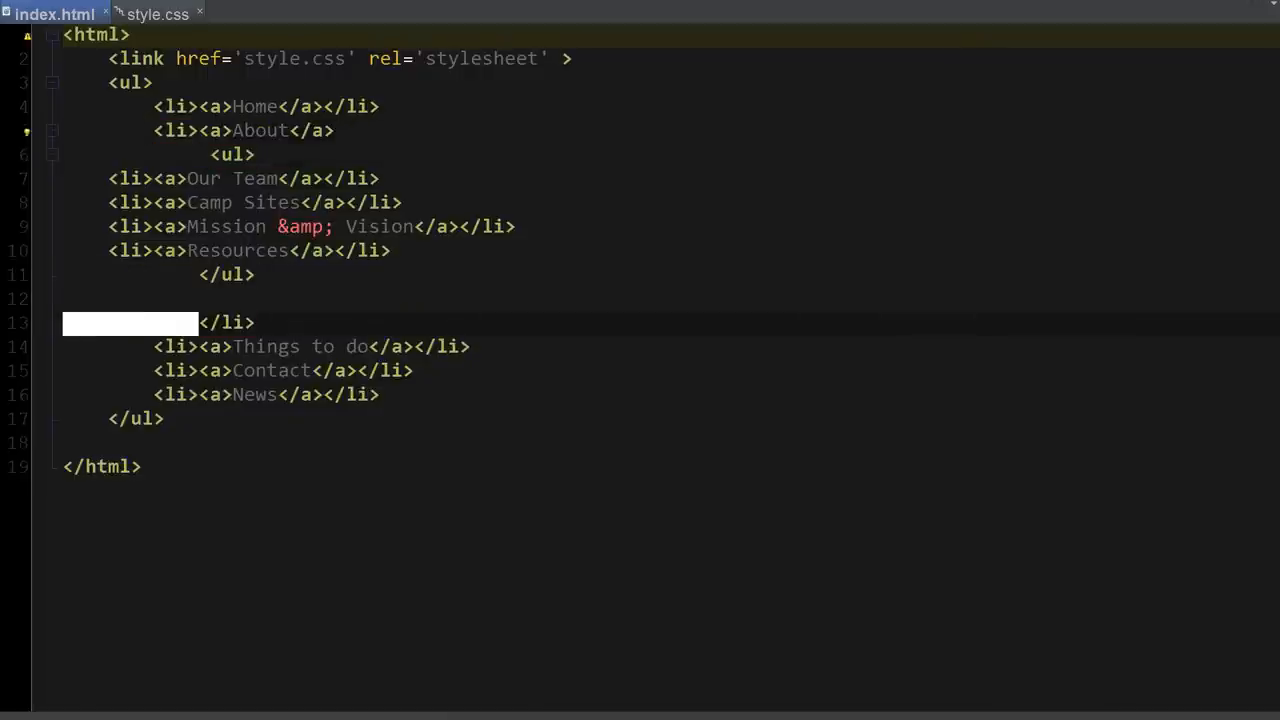
key("shift+Up")
key("BackSpace")
key("BackSpace")
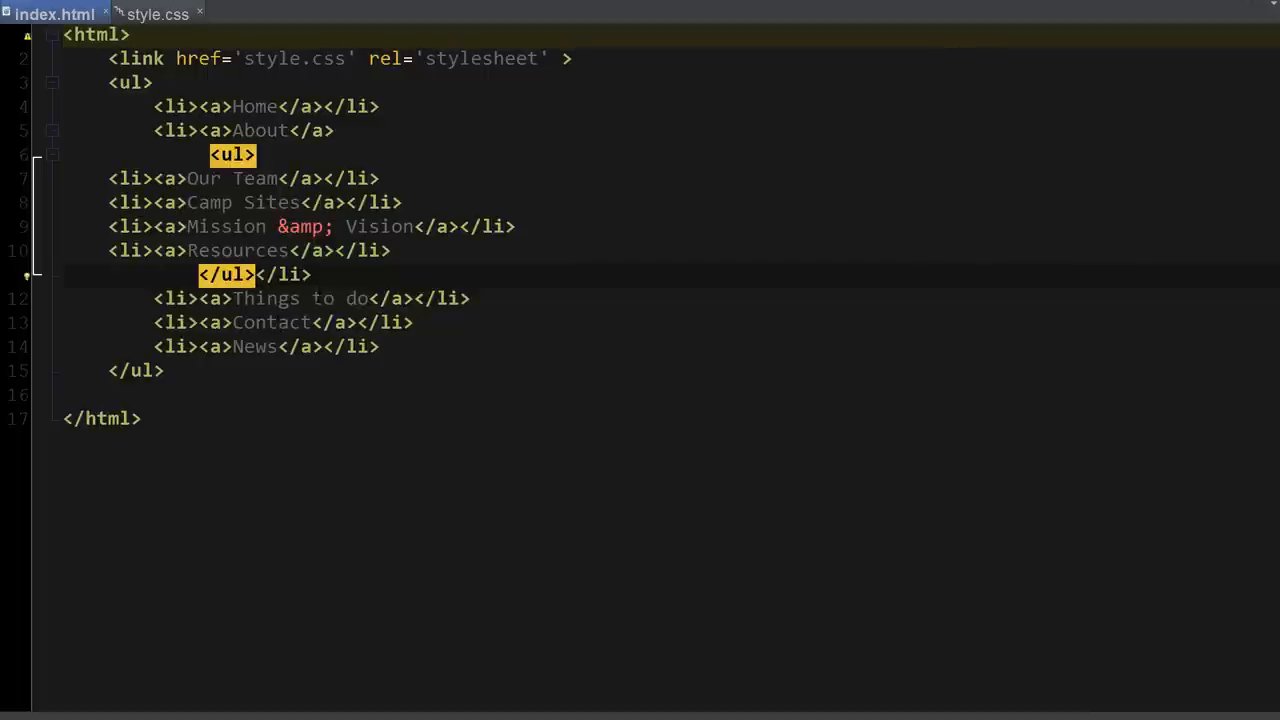
key("Return")
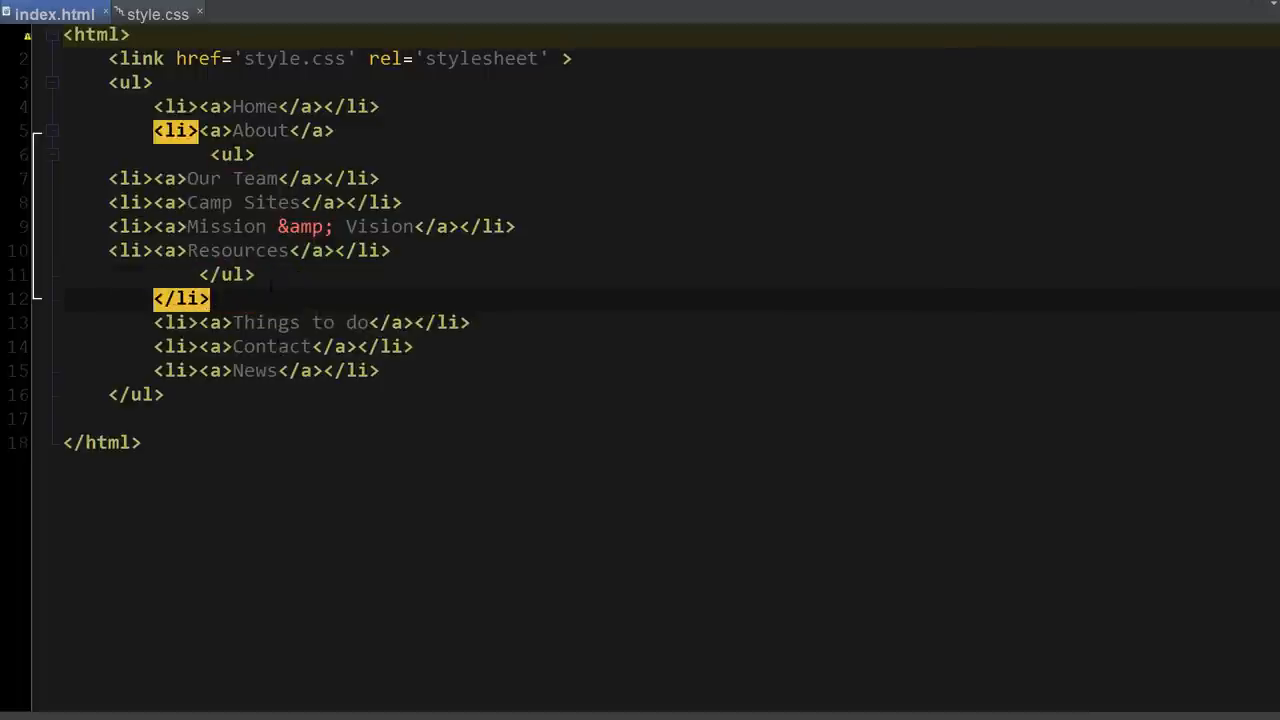
Step: Outdent the nested ul tags and indent the four sub-menu items two levels
left_click(210, 155)
left_click_drag(210, 155, 154, 155)
key("BackSpace")
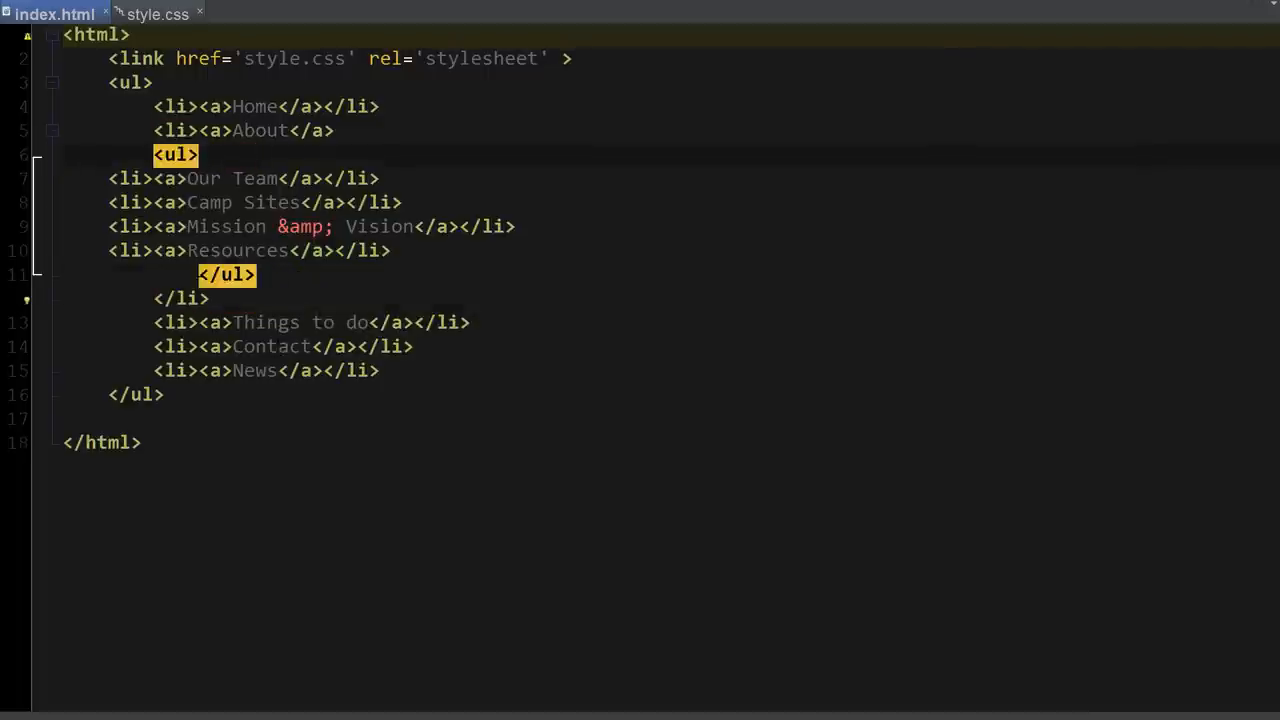
left_click_drag(199, 275, 158, 276)
key("BackSpace")
mouse_move(392, 250)
left_mouse_down()
mouse_move(157, 228)
mouse_move(70, 180)
left_mouse_up()
key("Tab")
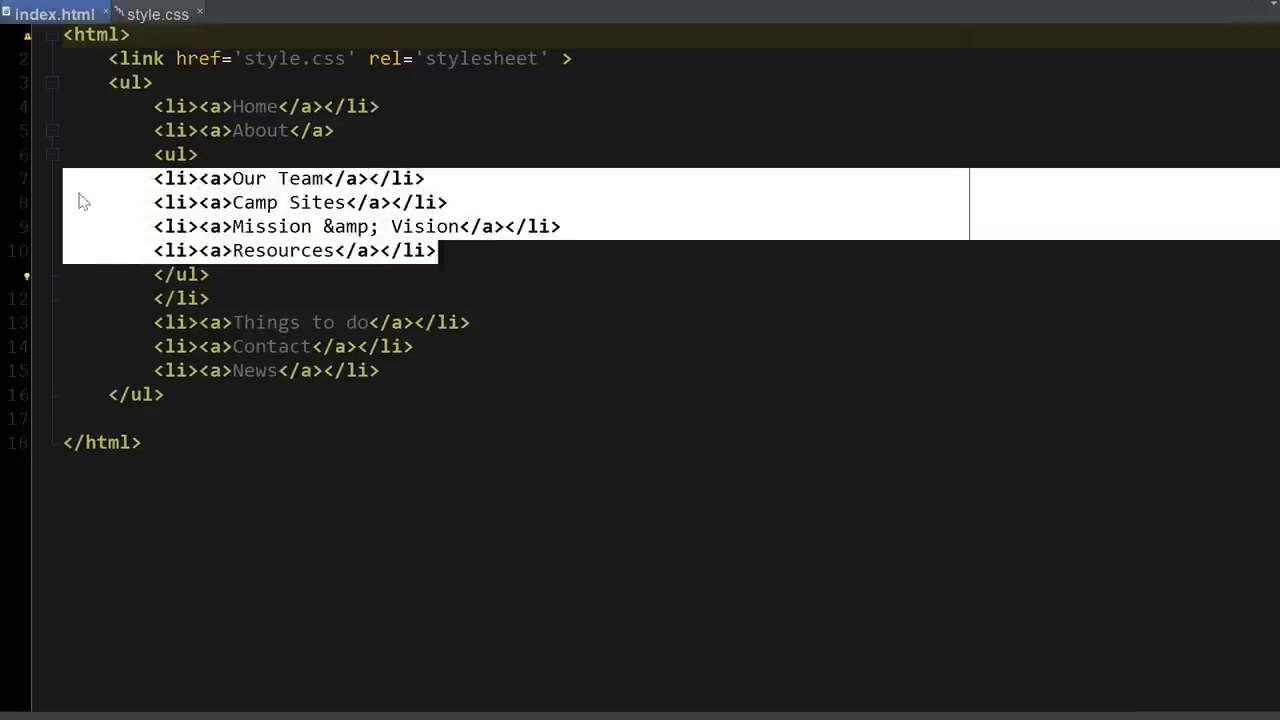
key("Tab")
left_click(245, 278)
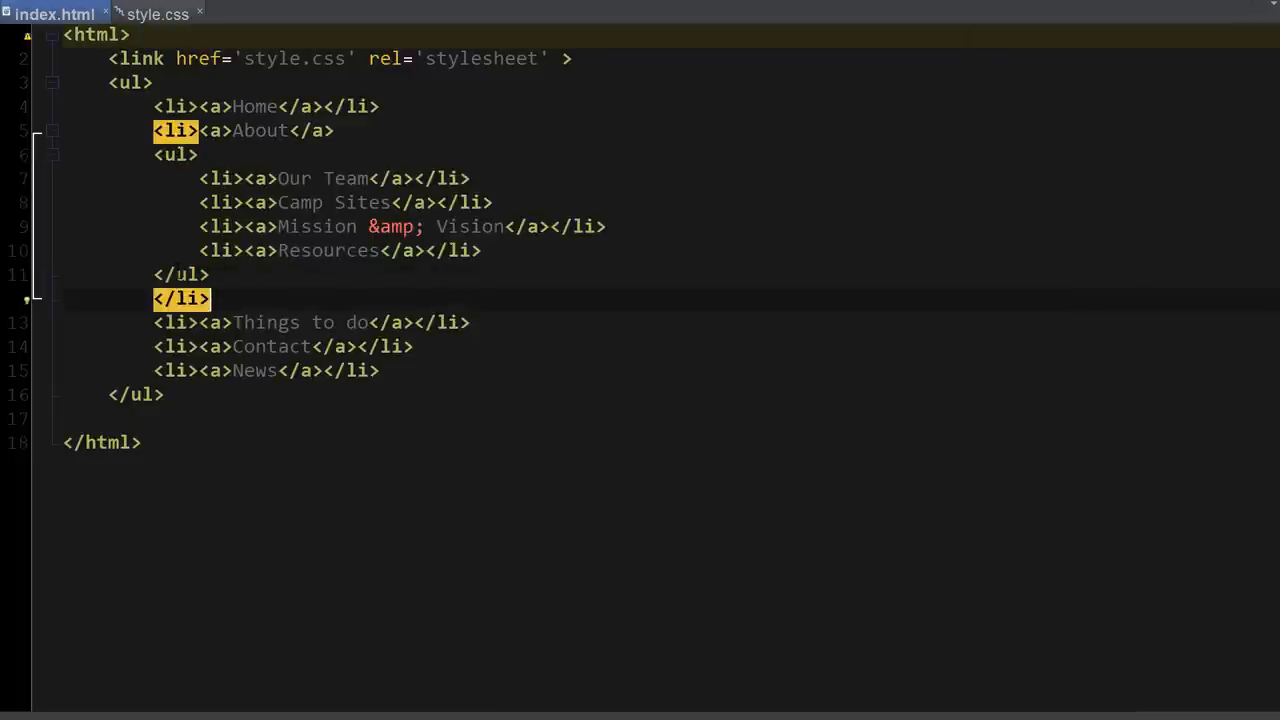
Step: Indent the whole nested list one level and review the About block's structure
left_click(210, 275)
left_click_drag(210, 275, 60, 155)
key("Tab")
left_click(186, 135)
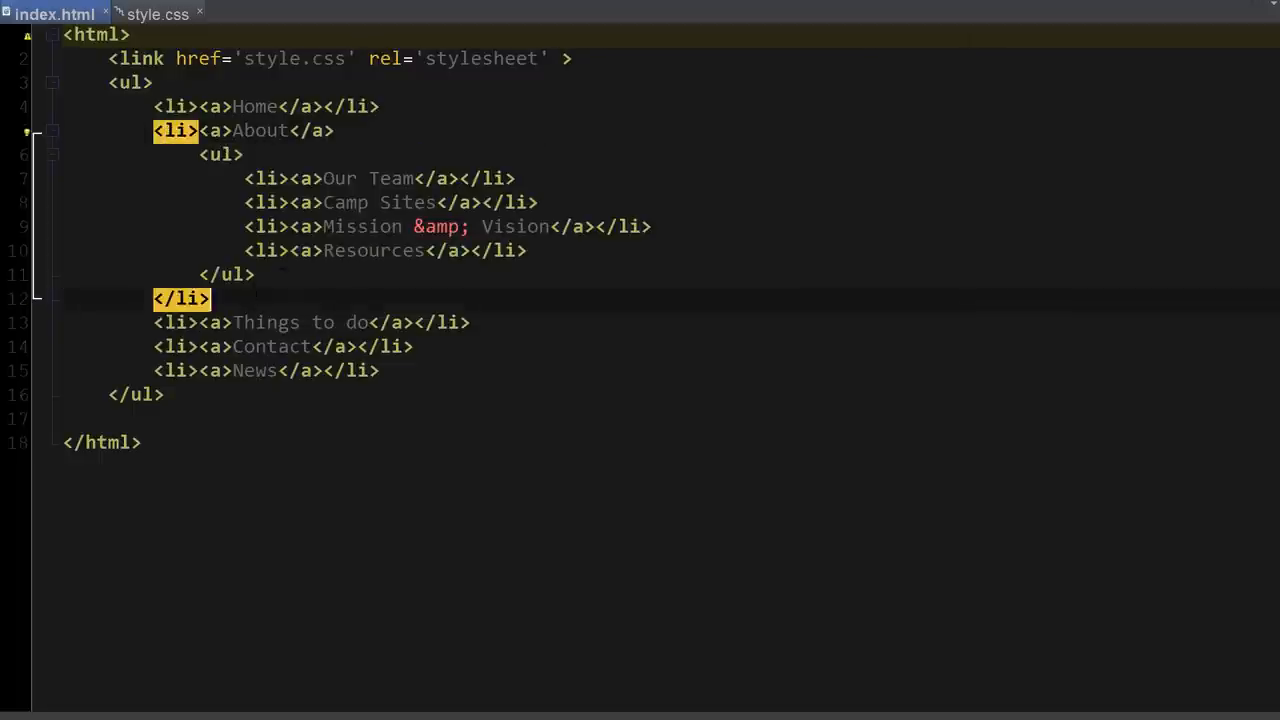
mouse_move(210, 298)
left_mouse_down()
mouse_move(60, 154)
mouse_move(60, 130)
left_mouse_up()
left_click(324, 278)
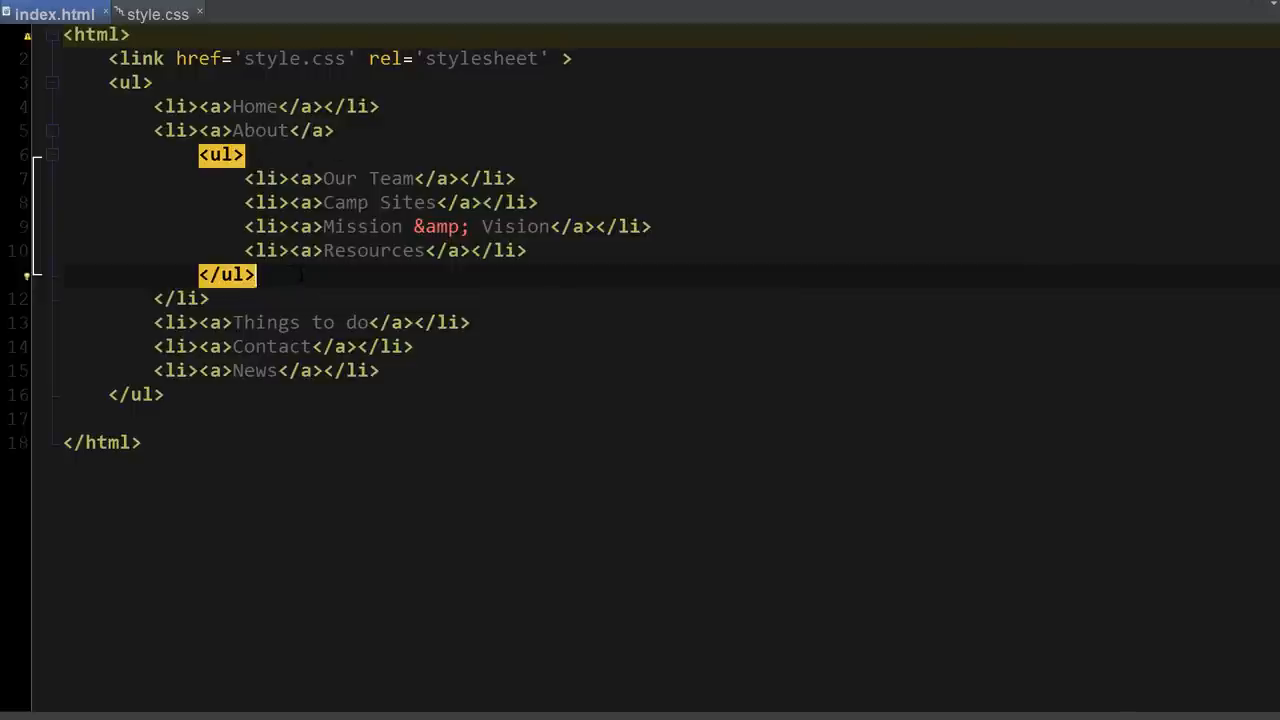
left_click_drag(291, 275, 62, 154)
key("ctrl+c")
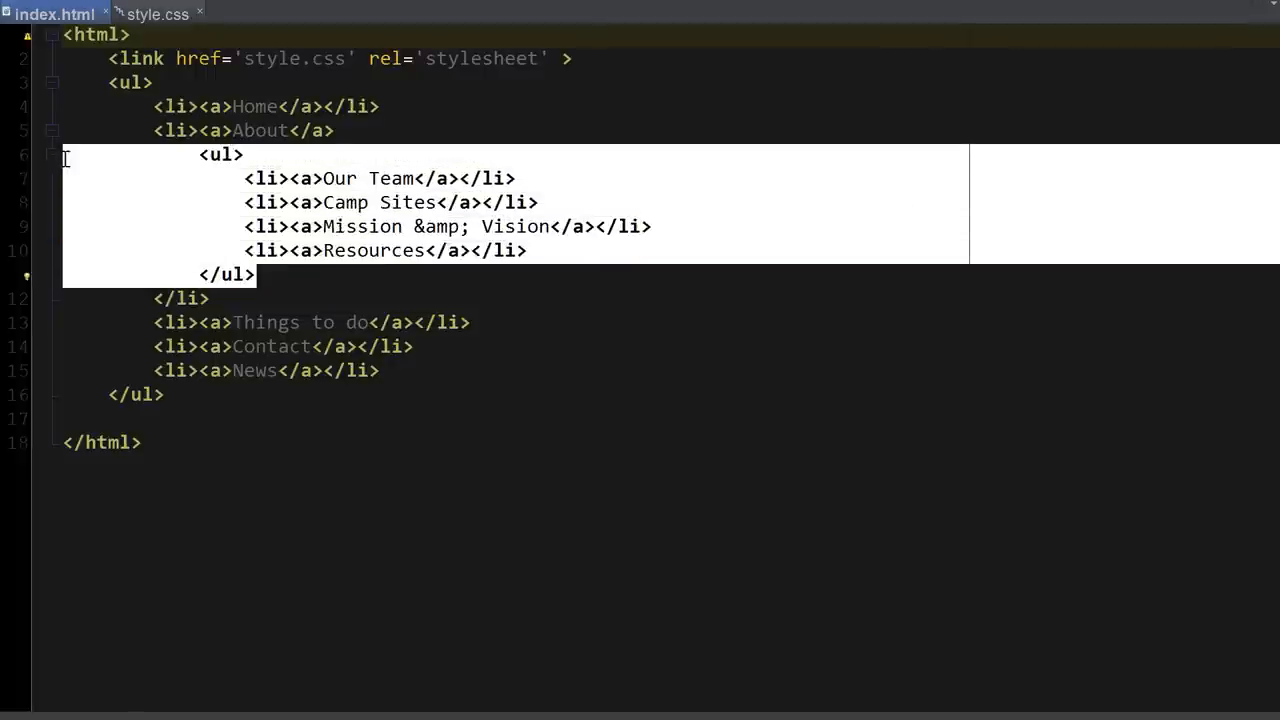
left_click(334, 267)
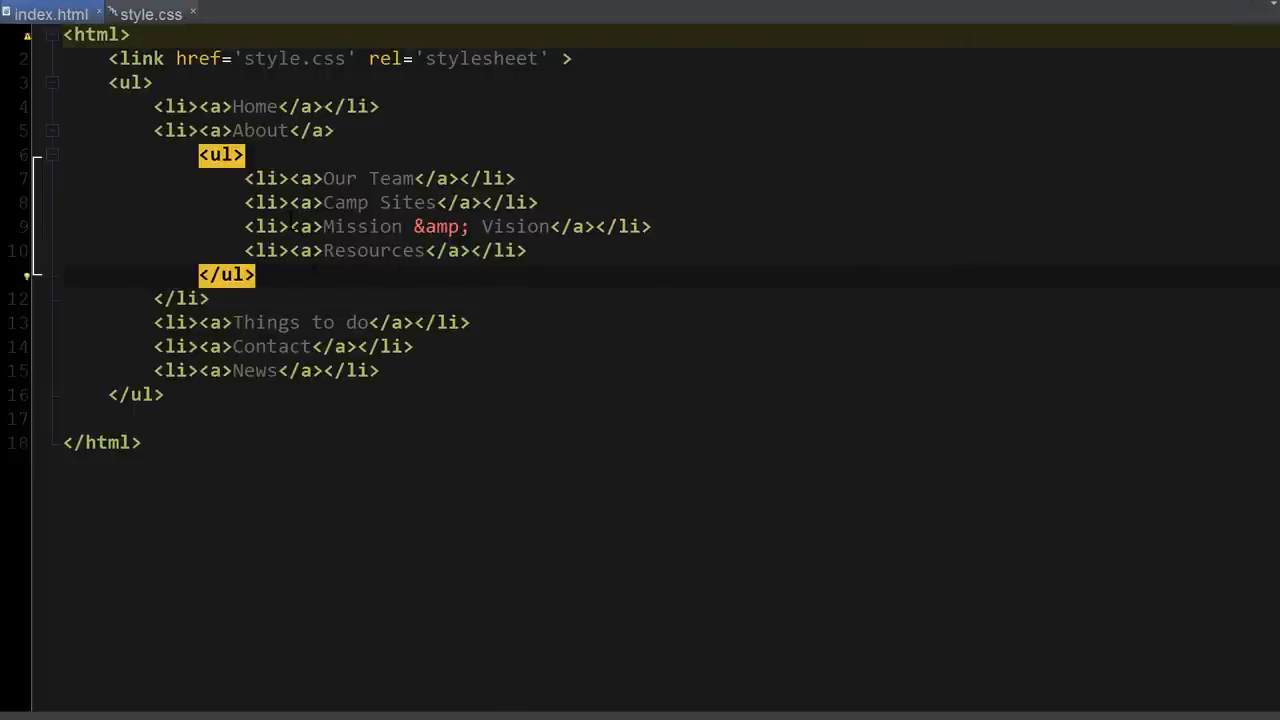
Step: Reload the browser preview, check About's four sub-items appear, and return to NetBeans
key("alt+Tab")
key("F5")
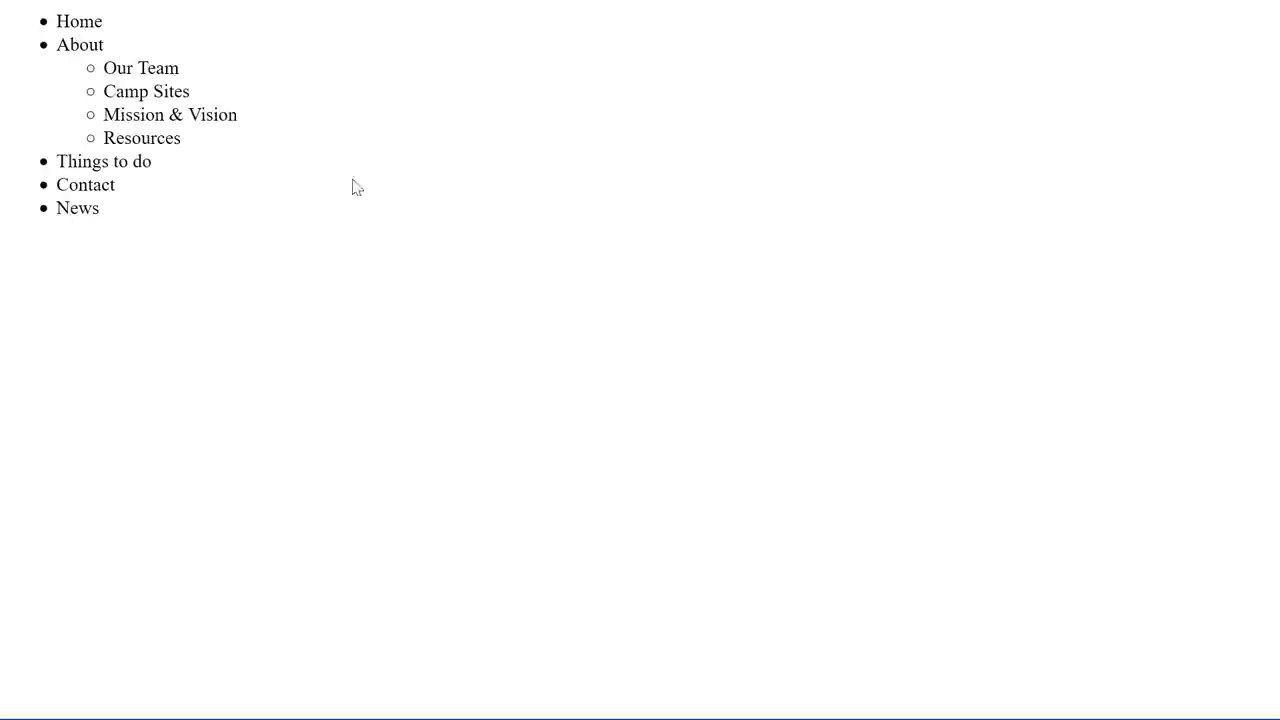
left_click_drag(190, 145, 56, 45)
left_click(152, 120)
left_click_drag(209, 157, 62, 45)
left_click(200, 154)
mouse_move(200, 154)
left_mouse_down()
mouse_move(76, 91)
mouse_move(71, 66)
left_mouse_up()
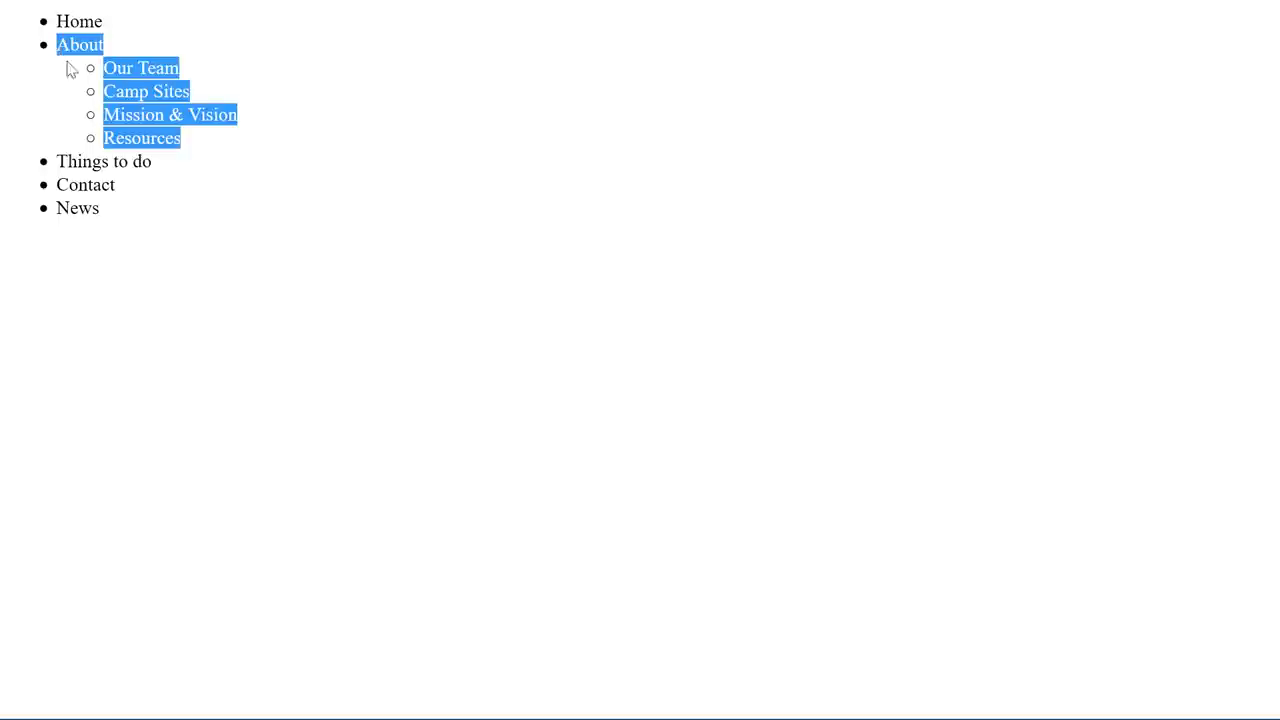
left_click(227, 143)
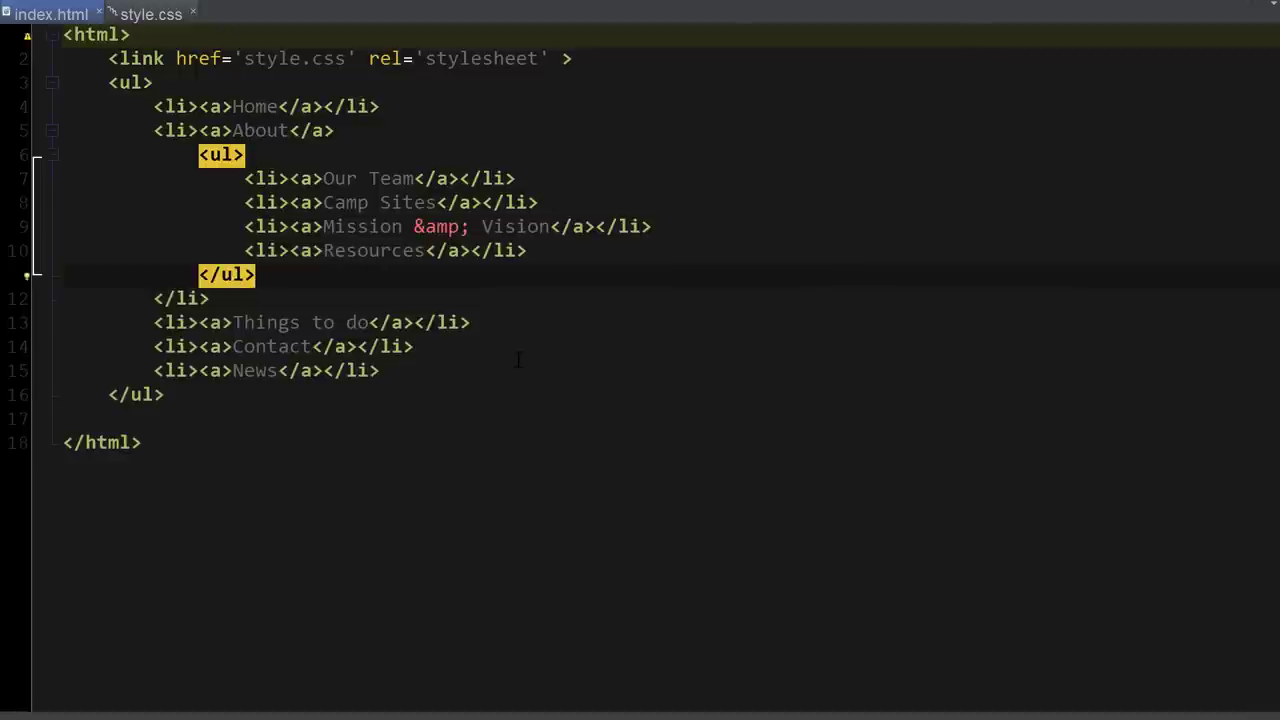
left_click(519, 347)
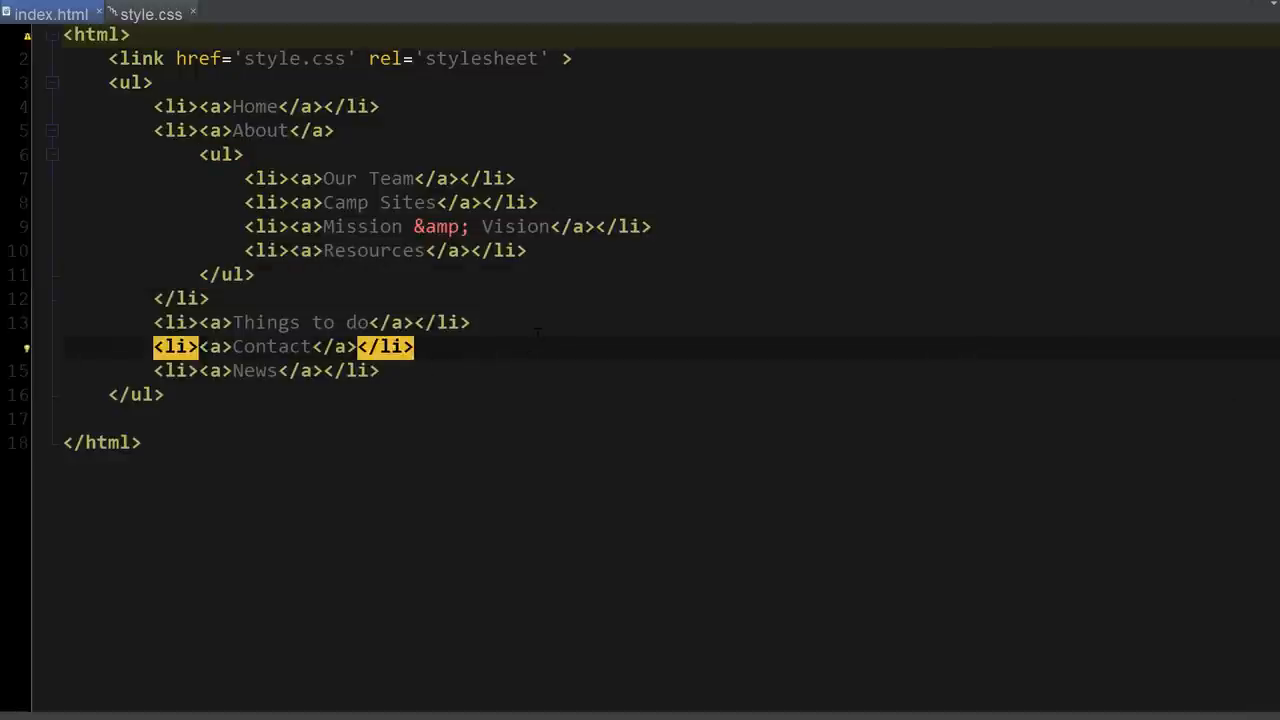
Step: Copy About's sub-list and paste it inside the Things to do item
left_click(540, 332)
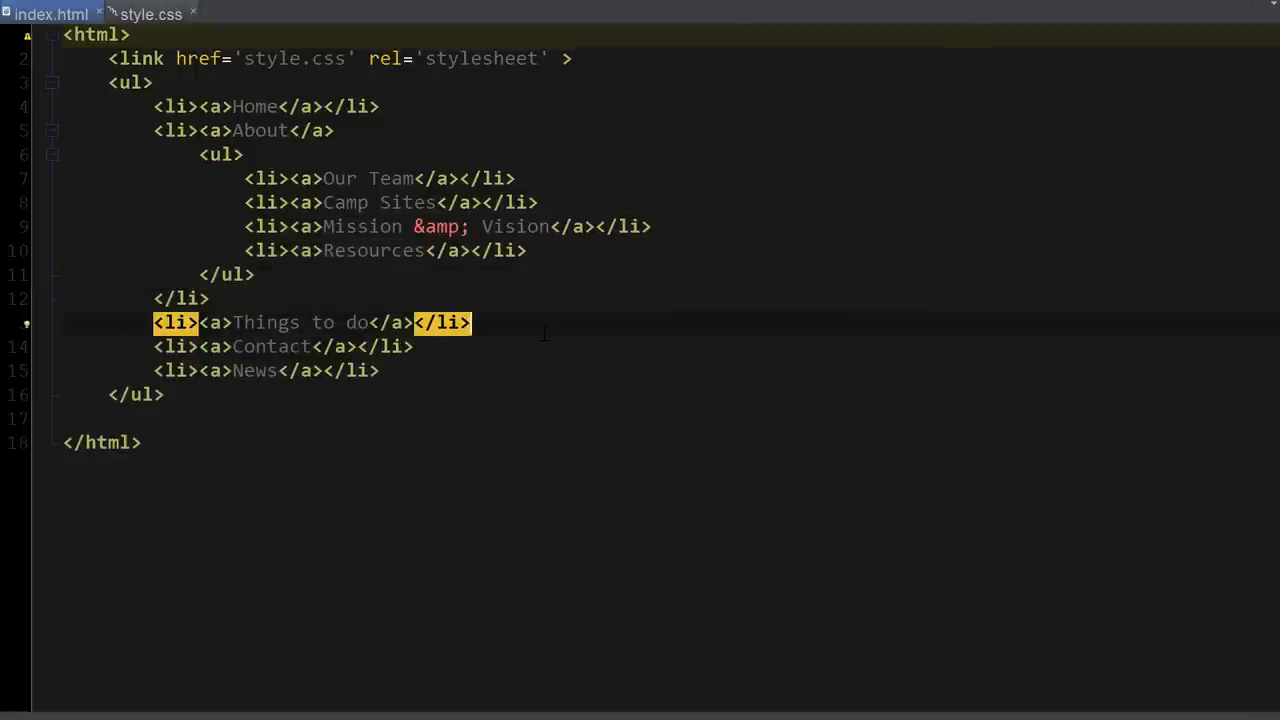
key("Left")
key("Left")
key("Left")
key("Left")
key("Left")
key("Return")
key("Return")
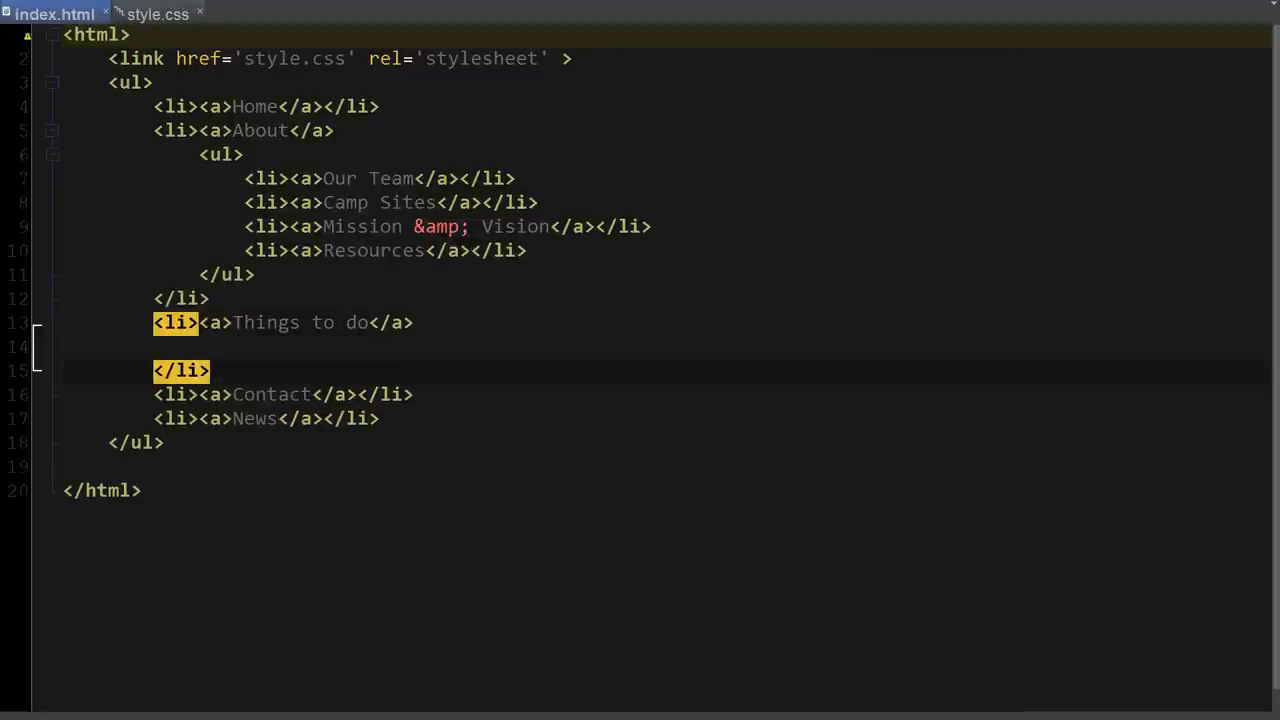
key("Up")
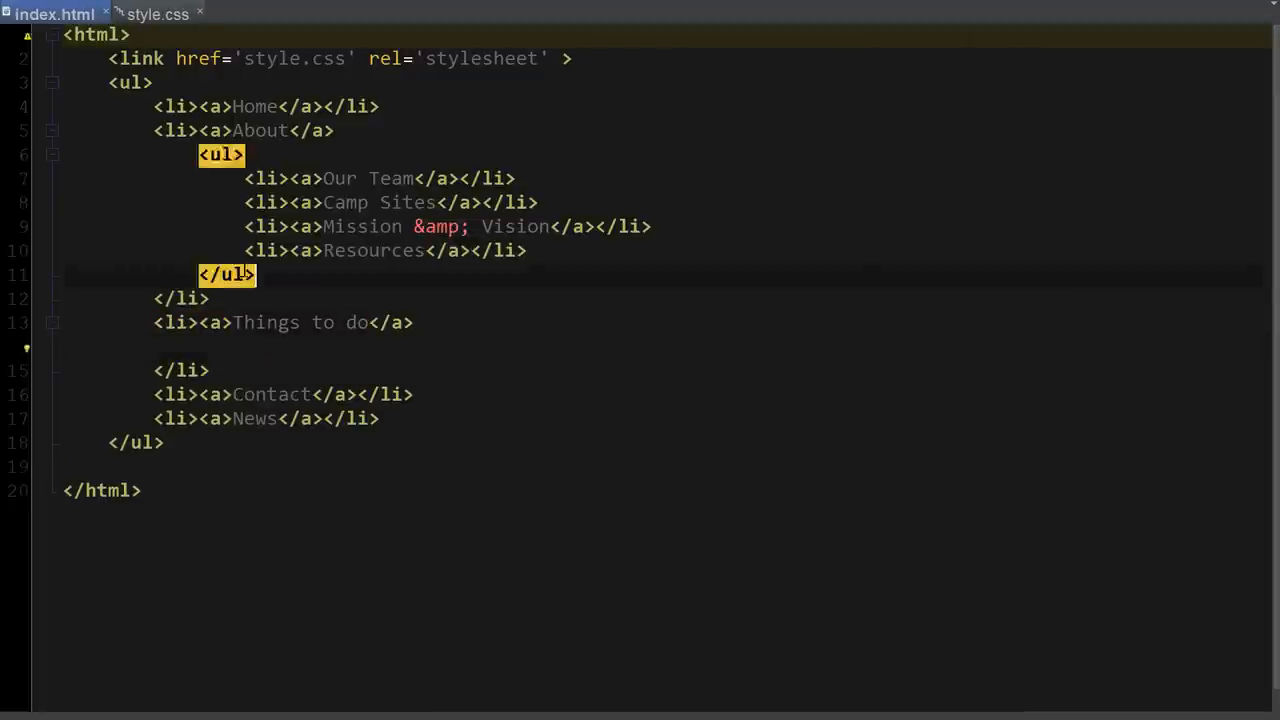
left_click_drag(257, 274, 63, 150)
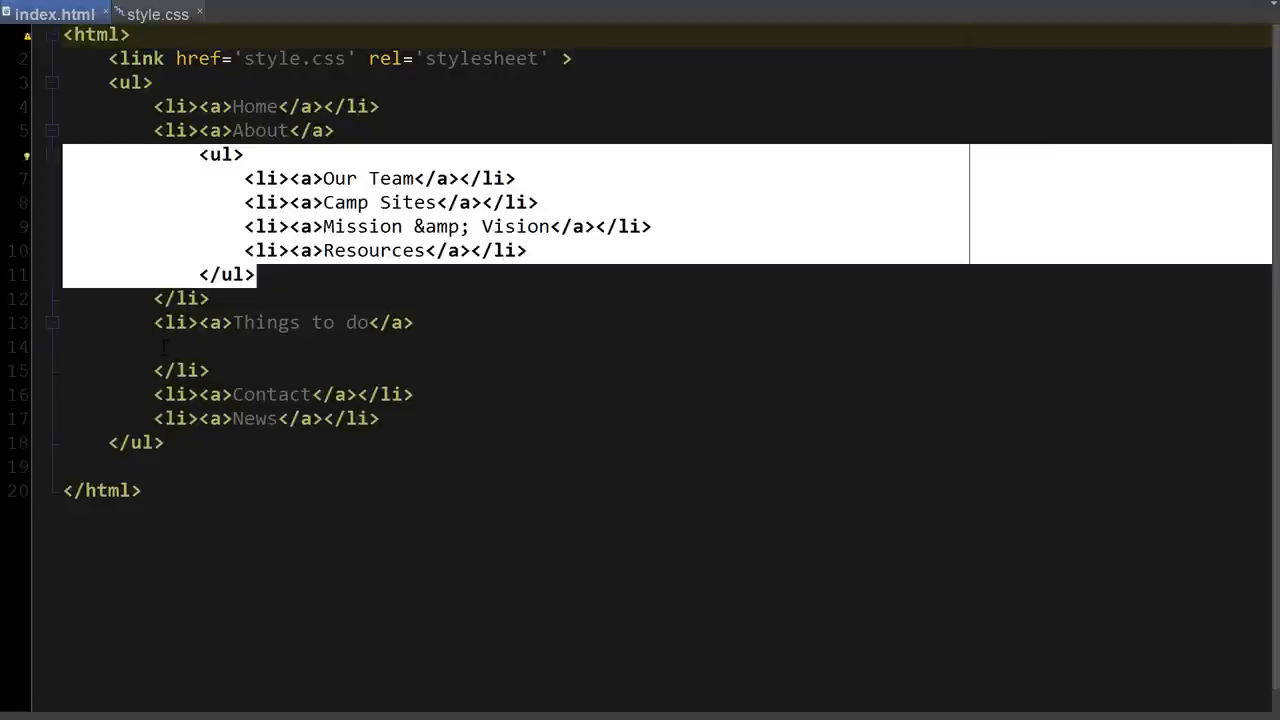
left_click(73, 338)
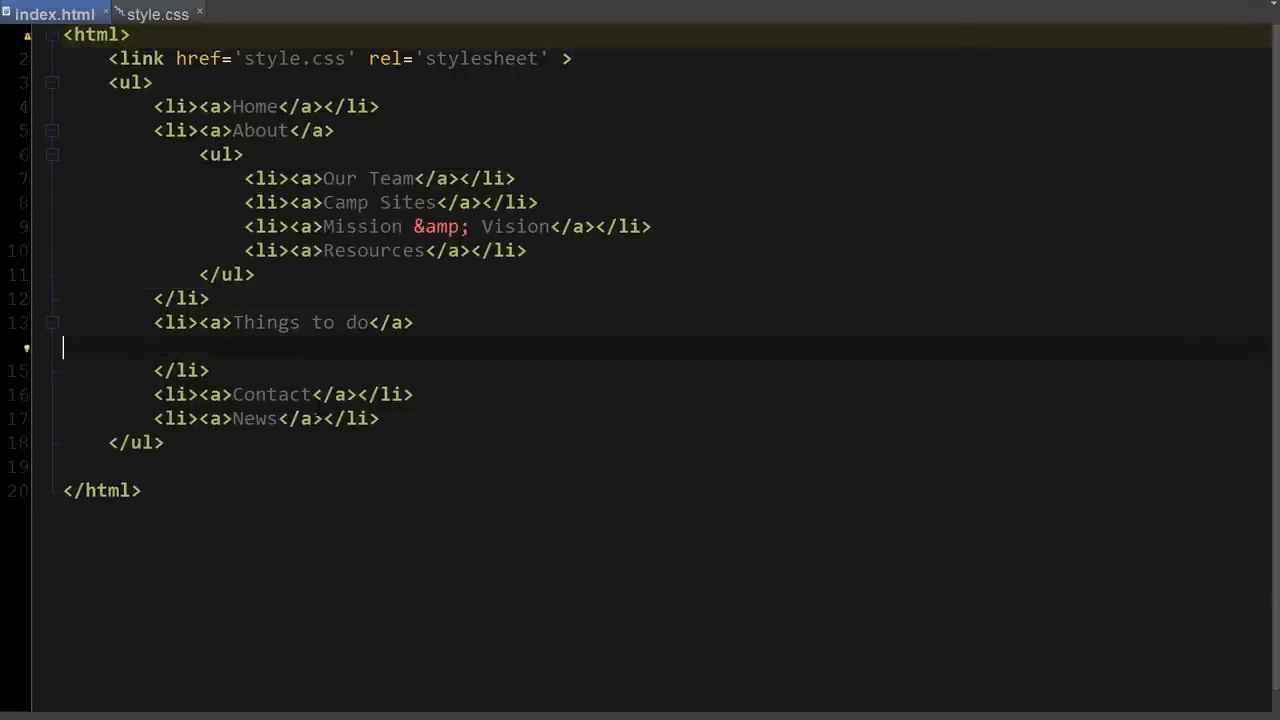
key("ctrl+v")
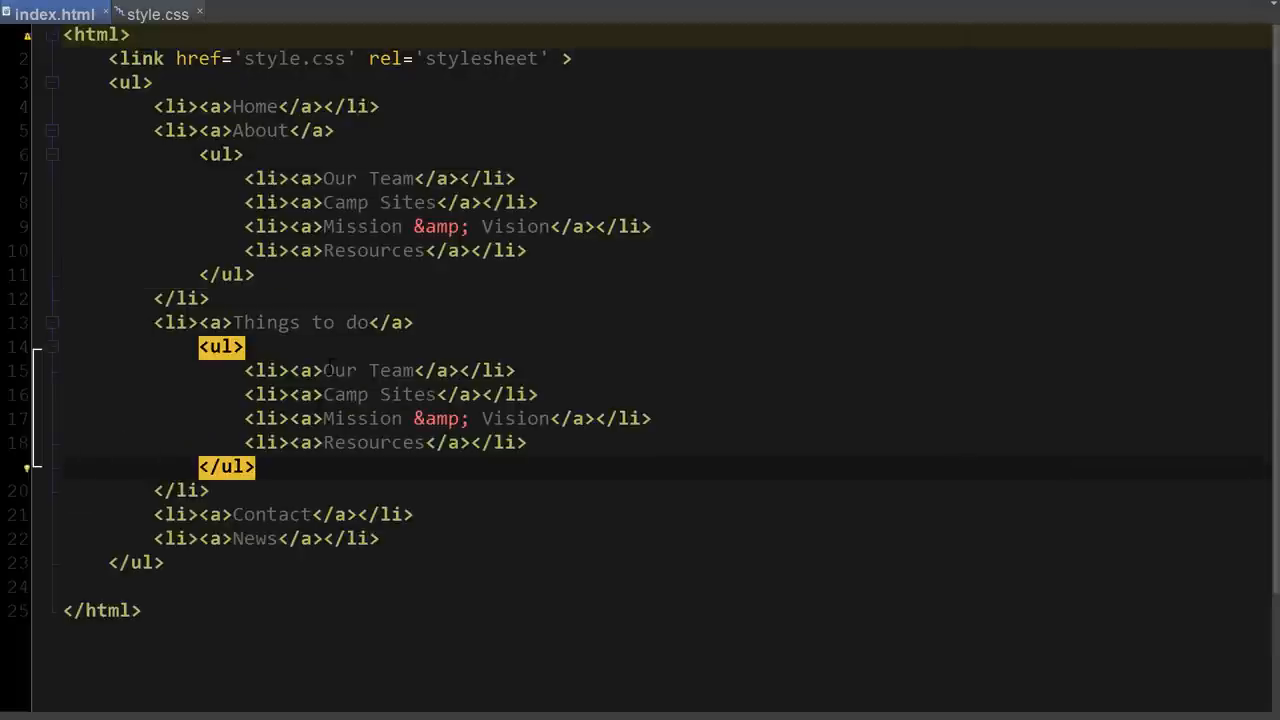
Step: Rename the copied items to Activities, Parks, Shops and Events
left_click_drag(325, 370, 414, 370)
type("Acti")
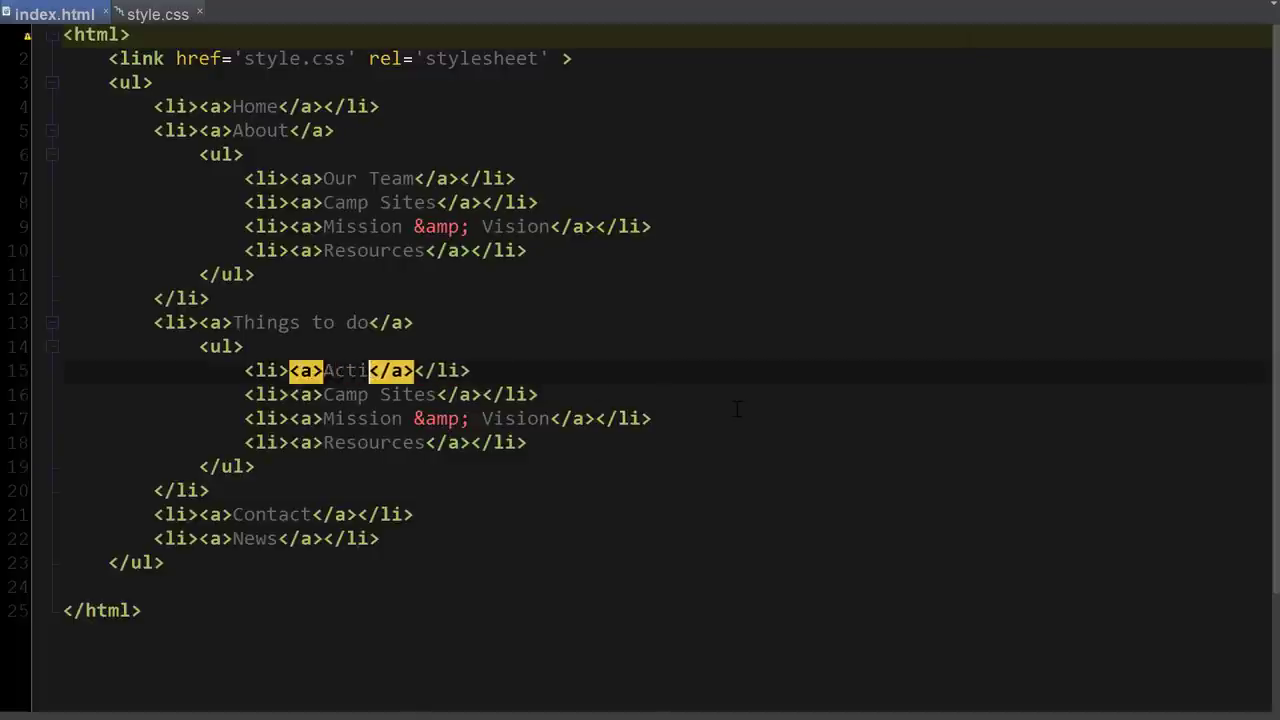
type("vities")
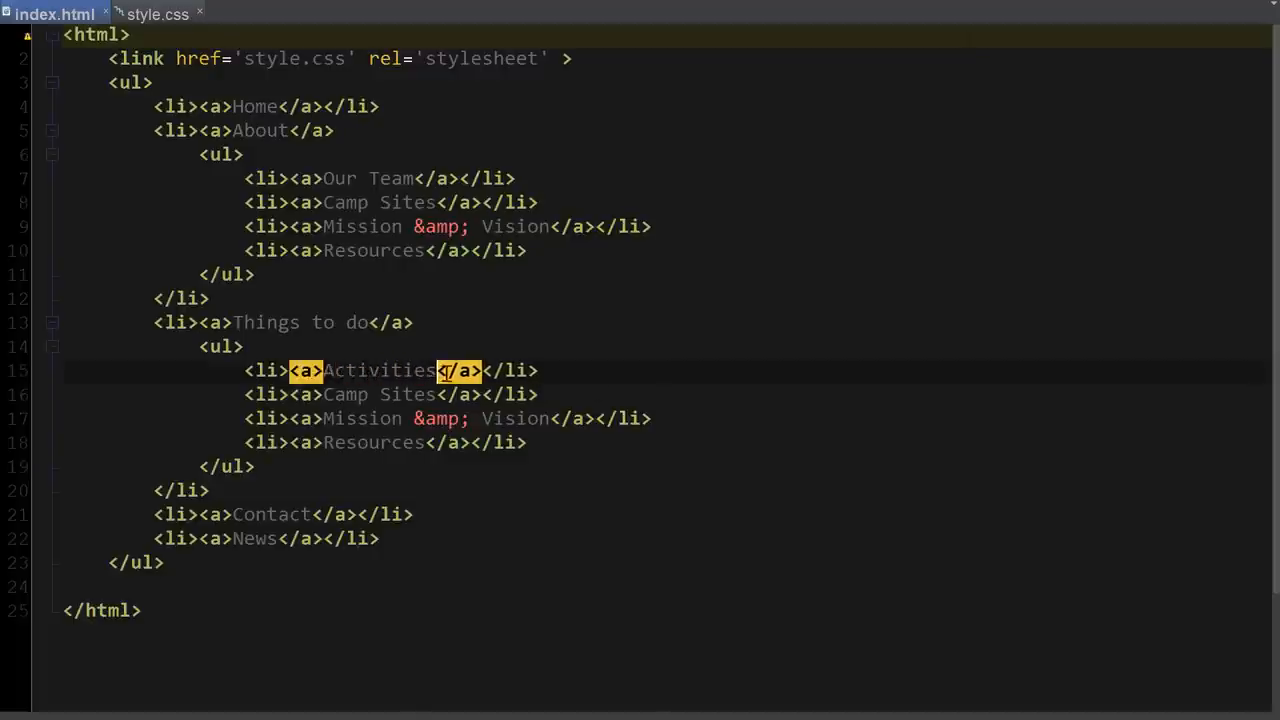
left_click_drag(324, 394, 436, 394)
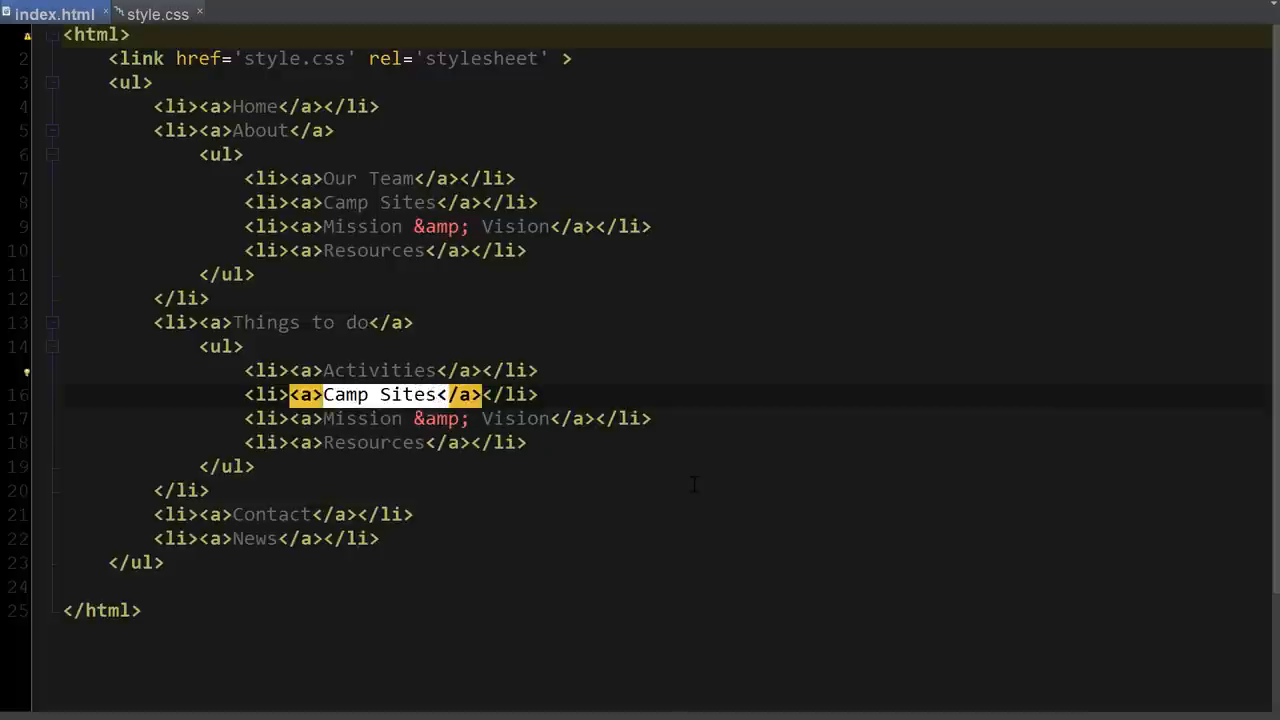
type("Pa")
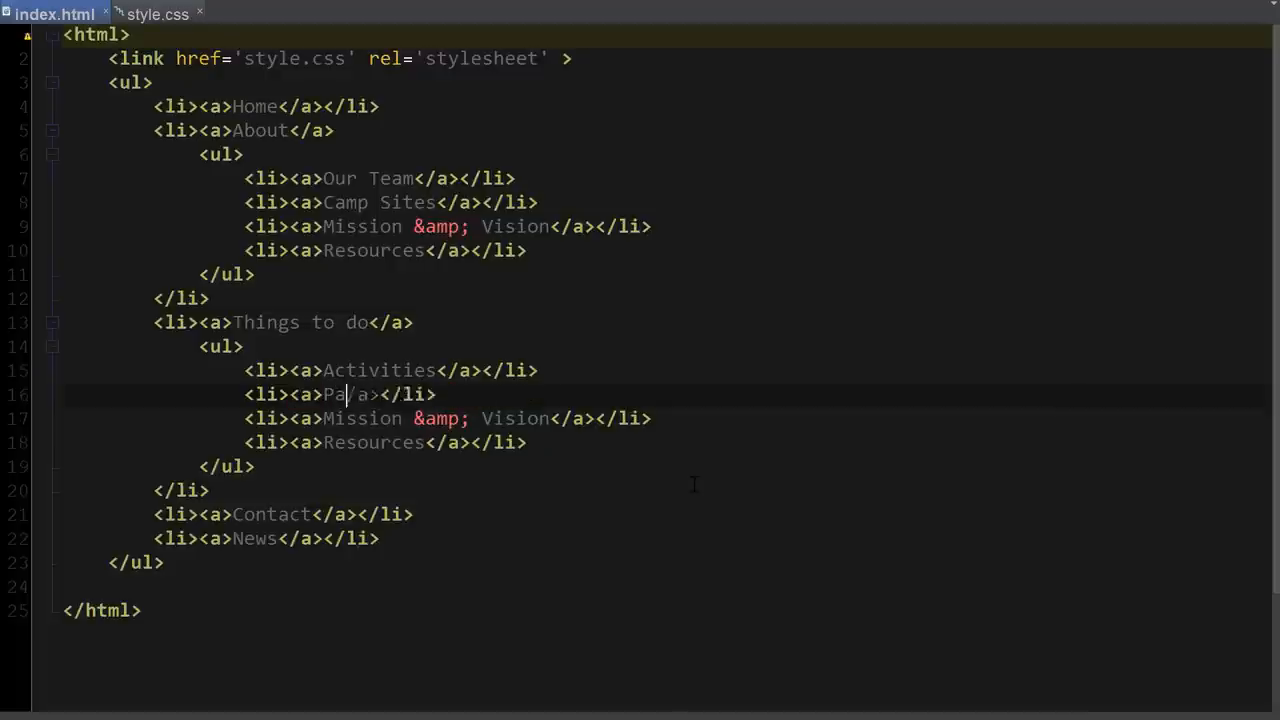
type("rks")
left_click_drag(324, 418, 549, 418)
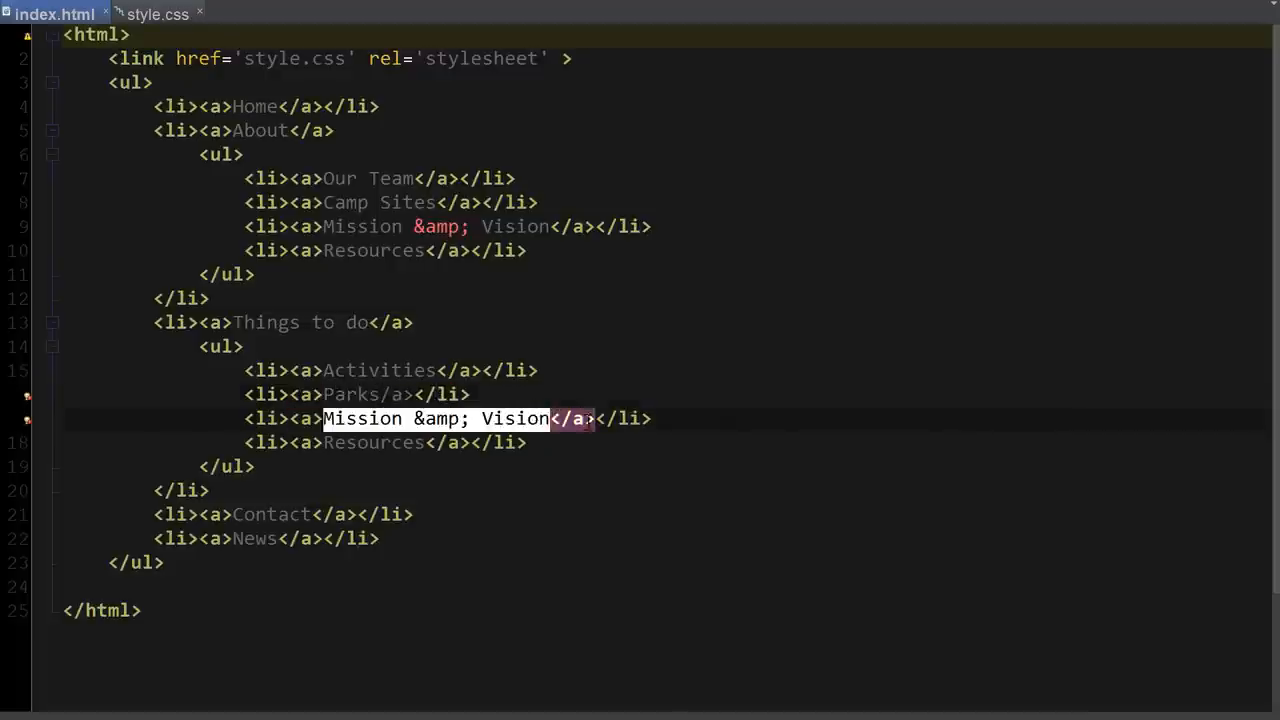
key("BackSpace")
type("Shopes")
key("BackSpace")
key("BackSpace")
type("s")
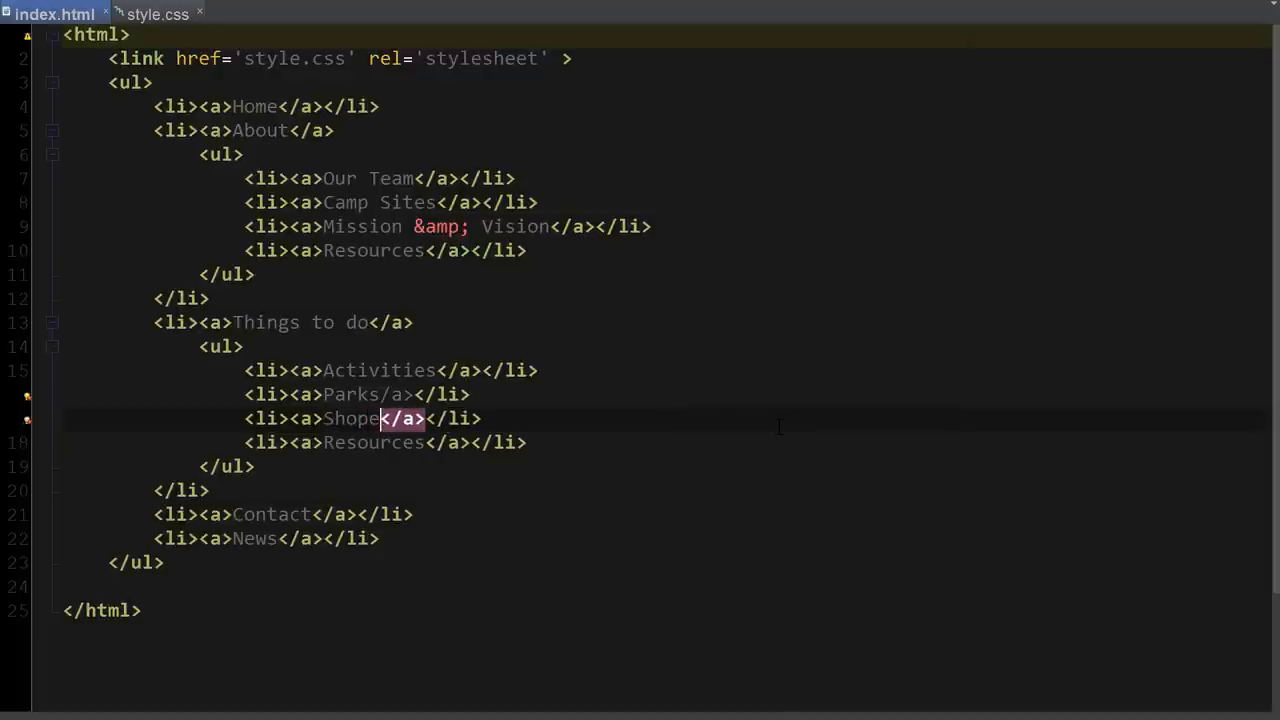
left_click(380, 394)
type("<")
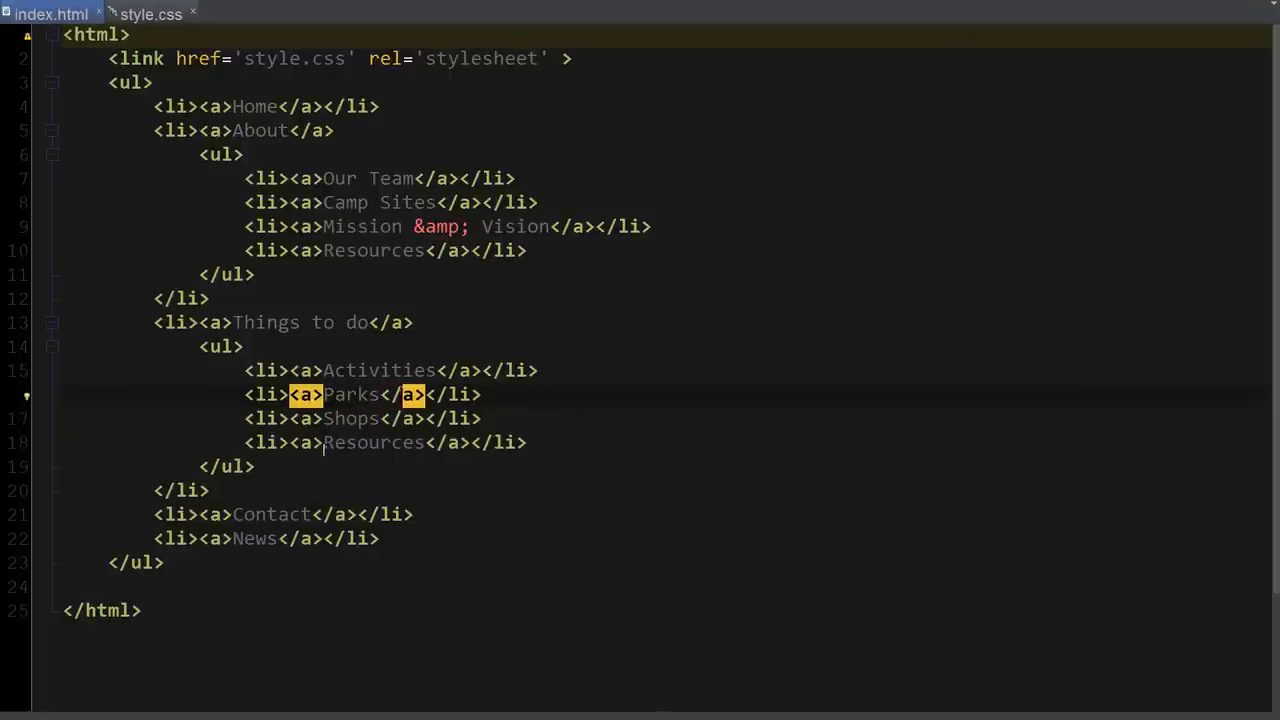
left_click(431, 443)
key("BackSpace")
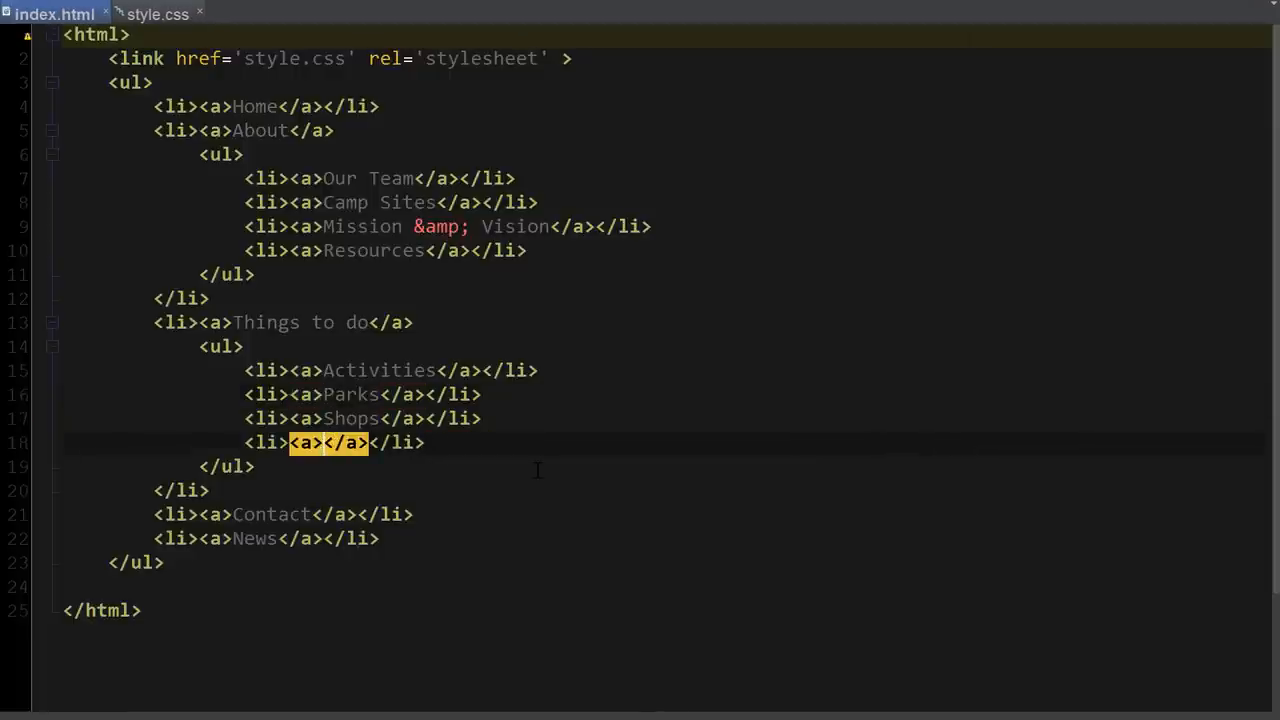
type("Events")
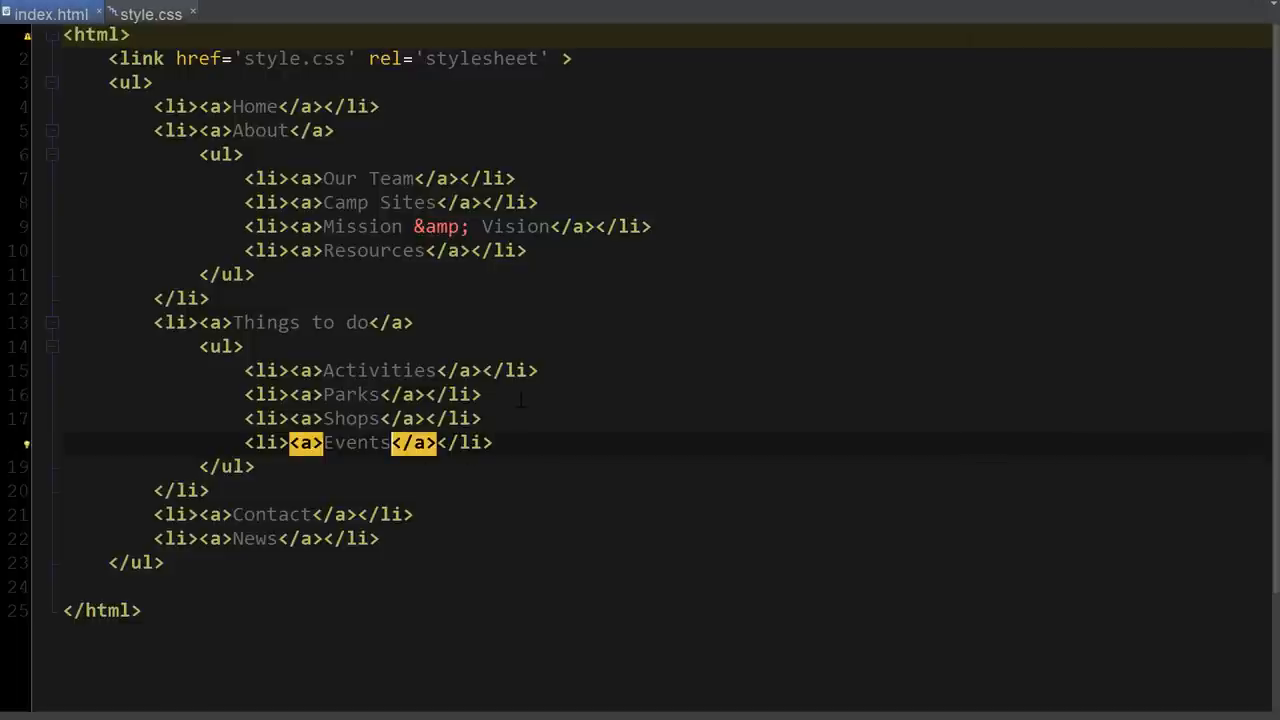
Step: Push Contact's closing </li> onto a new line, leaving a blank line inside the item
left_click(539, 518)
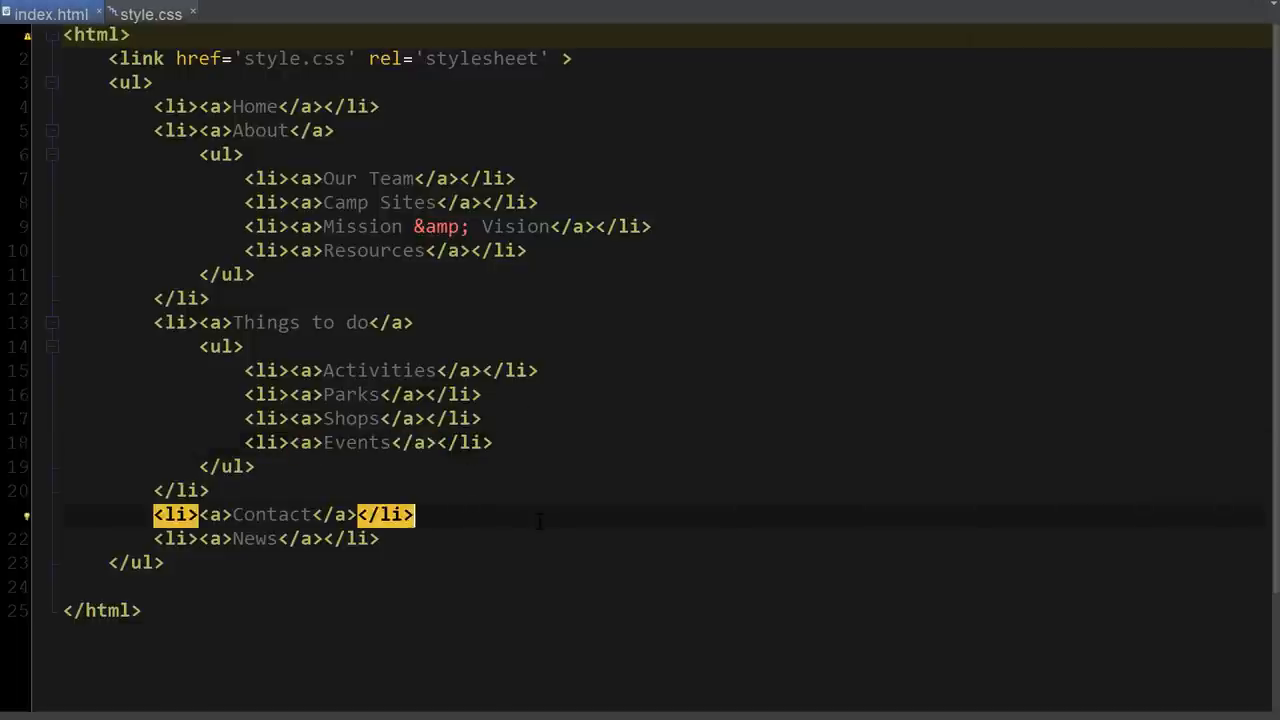
key("Return")
key("ctrl+z")
key("Left")
key("Left")
key("Left")
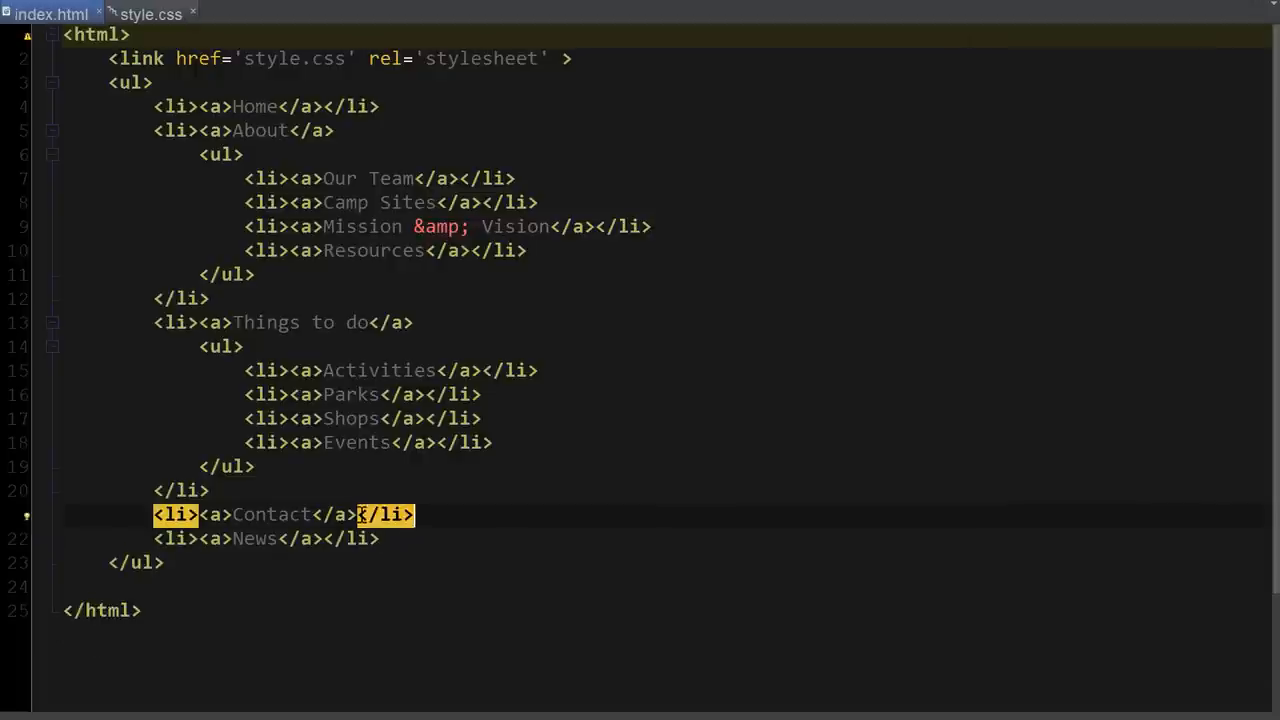
key("Left")
key("Left")
key("Left")
key("Return")
key("Return")
key("shift+Home")
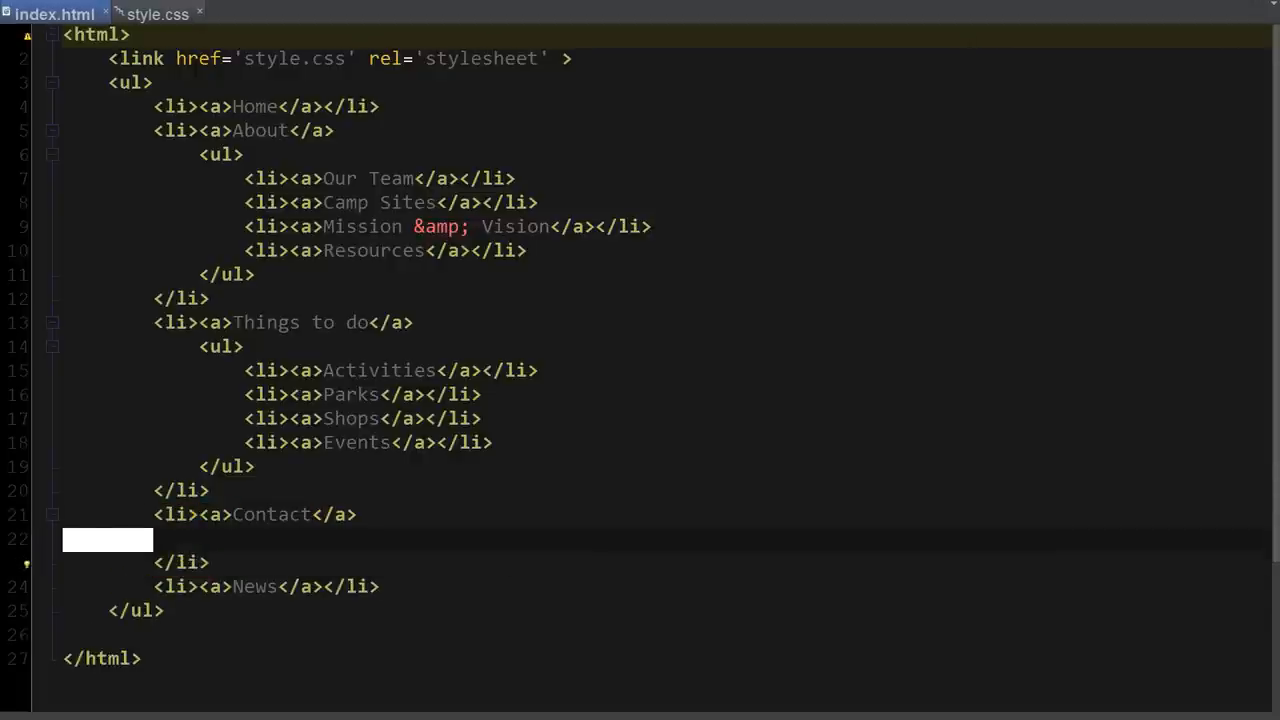
key("Up")
key("Up")
Step: Fix the blank line's indentation and paste the sub-list inside Contact
key("Down")
key("End")
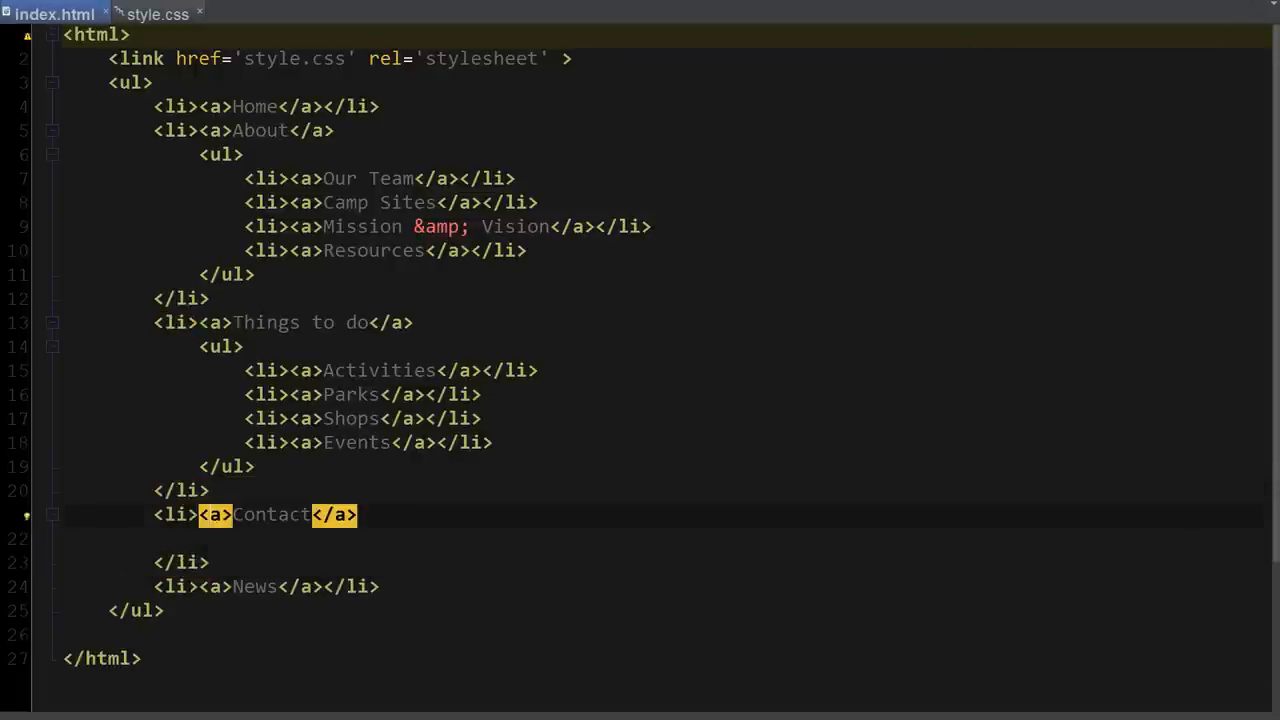
key("Down")
key("shift+Home")
key("BackSpace")
key("Tab")
key("Tab")
key("Tab")
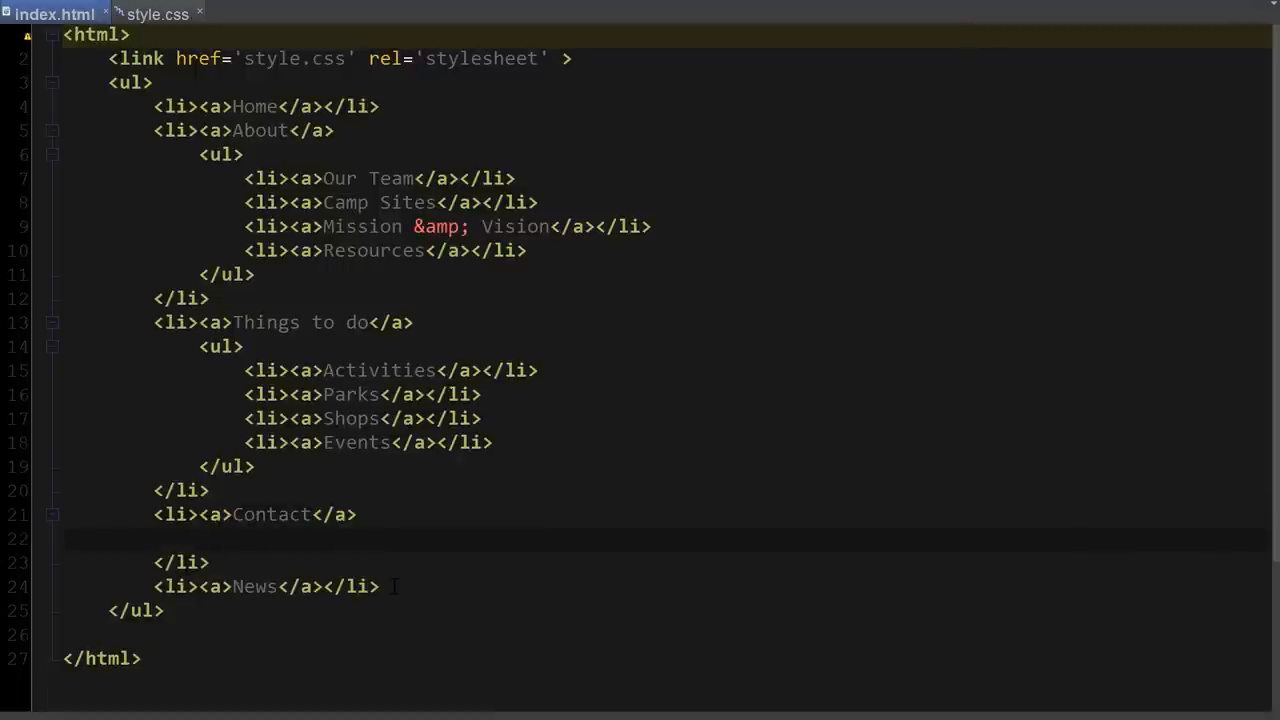
key("shift+Home")
key("BackSpace")
type("<ul>                 <li><a>Our Team</a></li>                 <li><a>Camp Sites</a></li>                 <li><a>Mission &amp; Vision</a></li>                 <li><a>Resources</a></li>             </ul>")
Step: Trim Contact's sub-list to two items named Map and Directions, then save index.html
left_click_drag(582, 633, 64, 610)
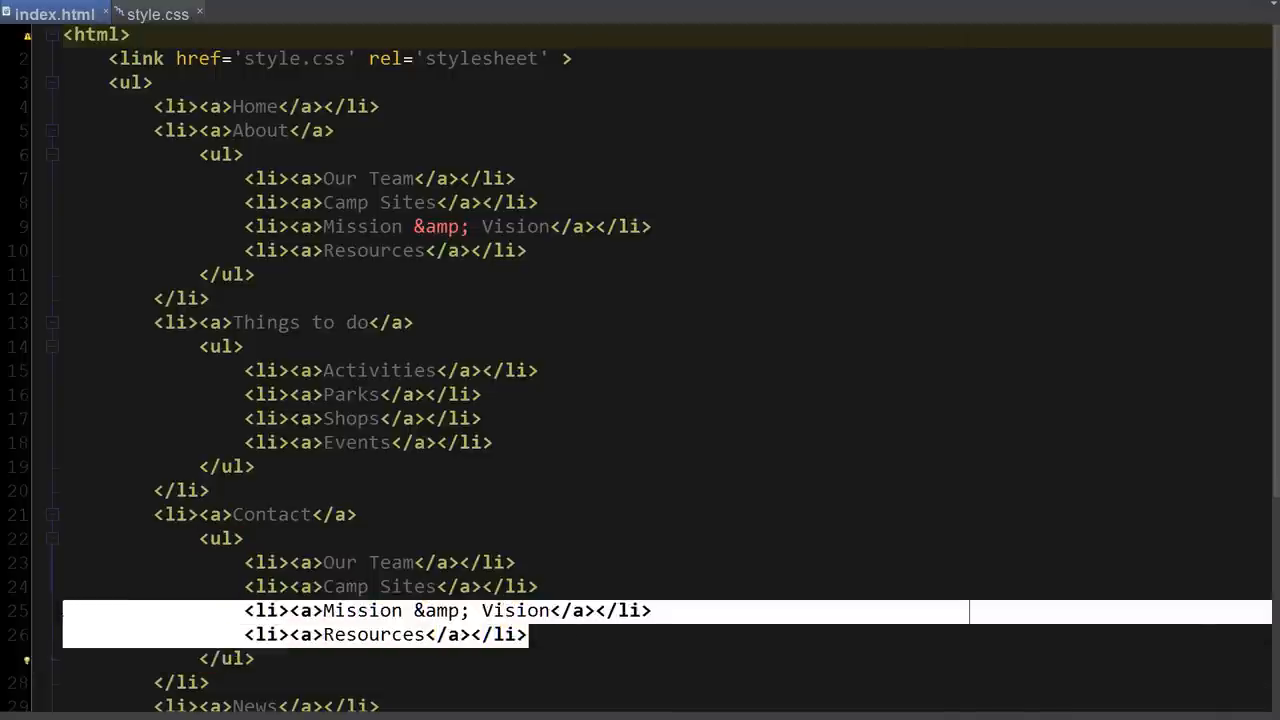
key("BackSpace")
key("BackSpace")
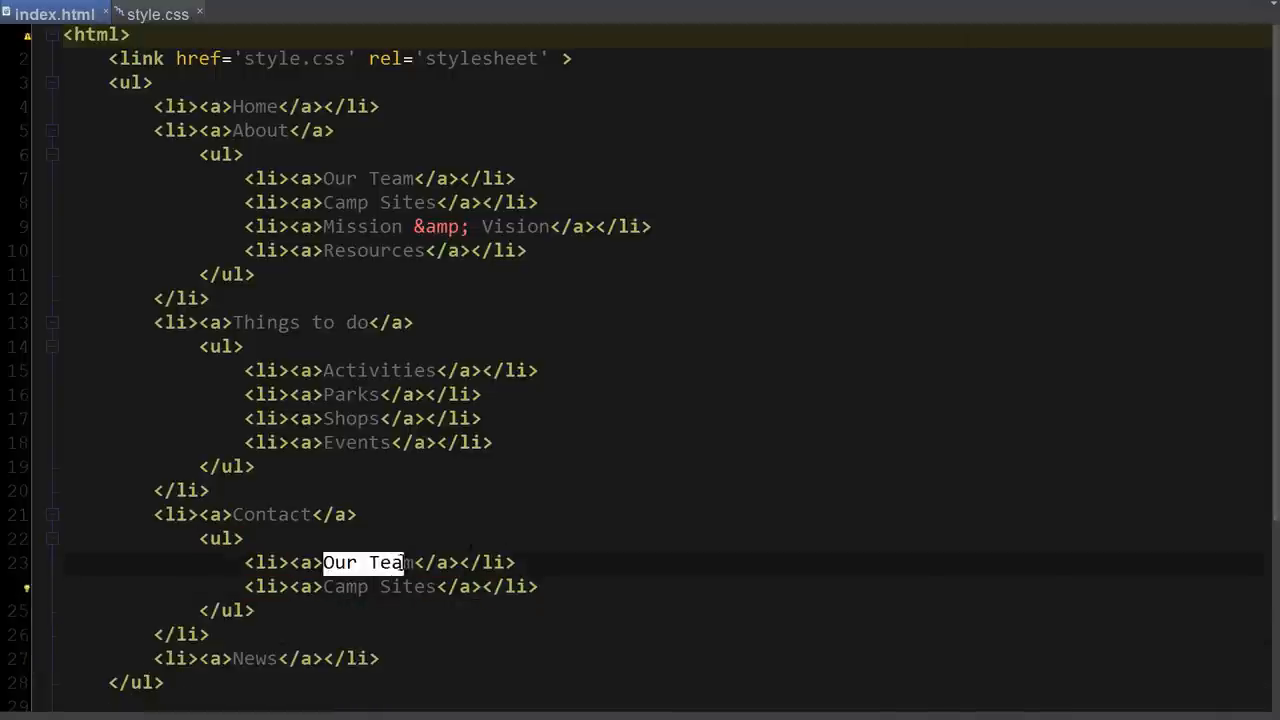
left_click_drag(323, 562, 414, 562)
type("Map")
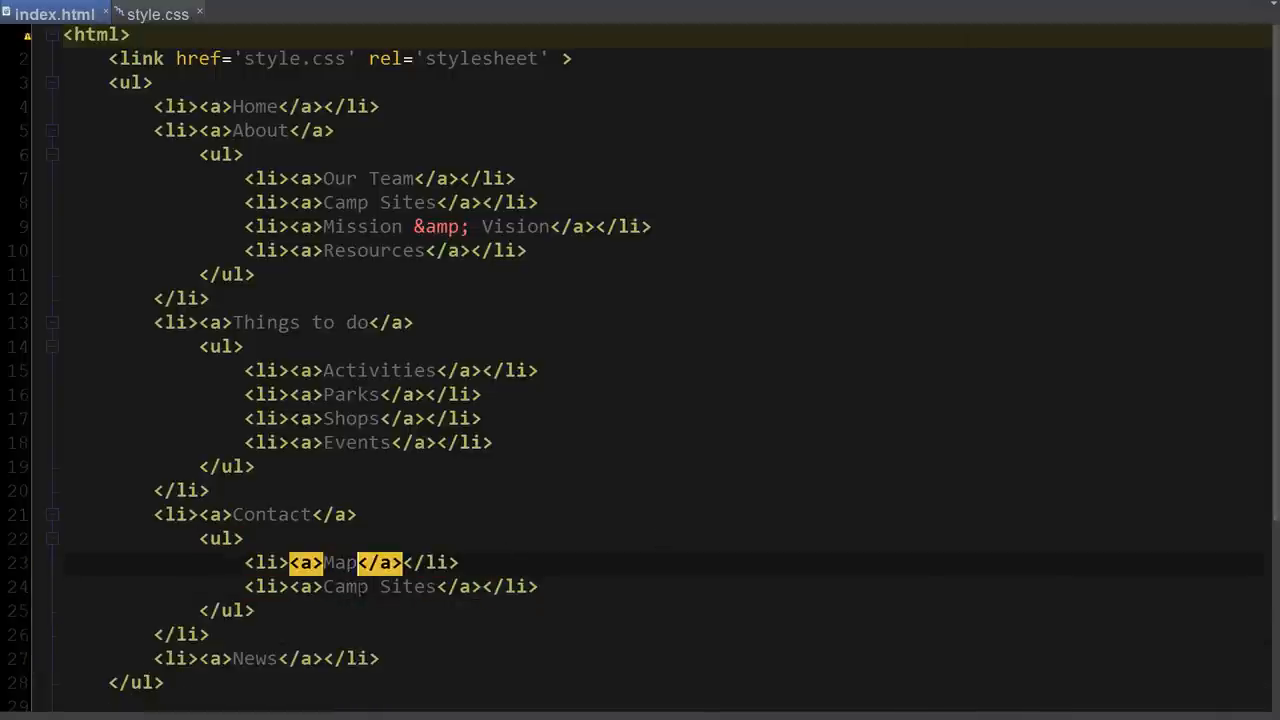
left_click_drag(323, 586, 436, 586)
type("D")
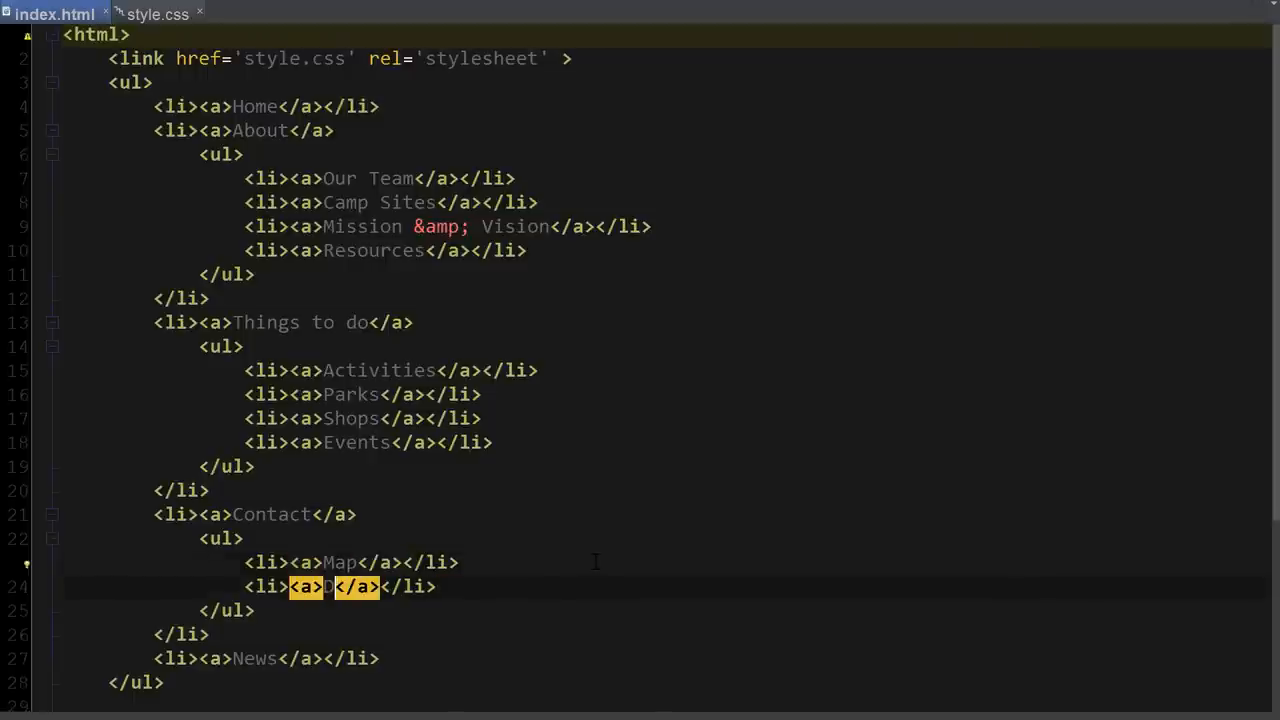
type("irect")
key("BackSpace")
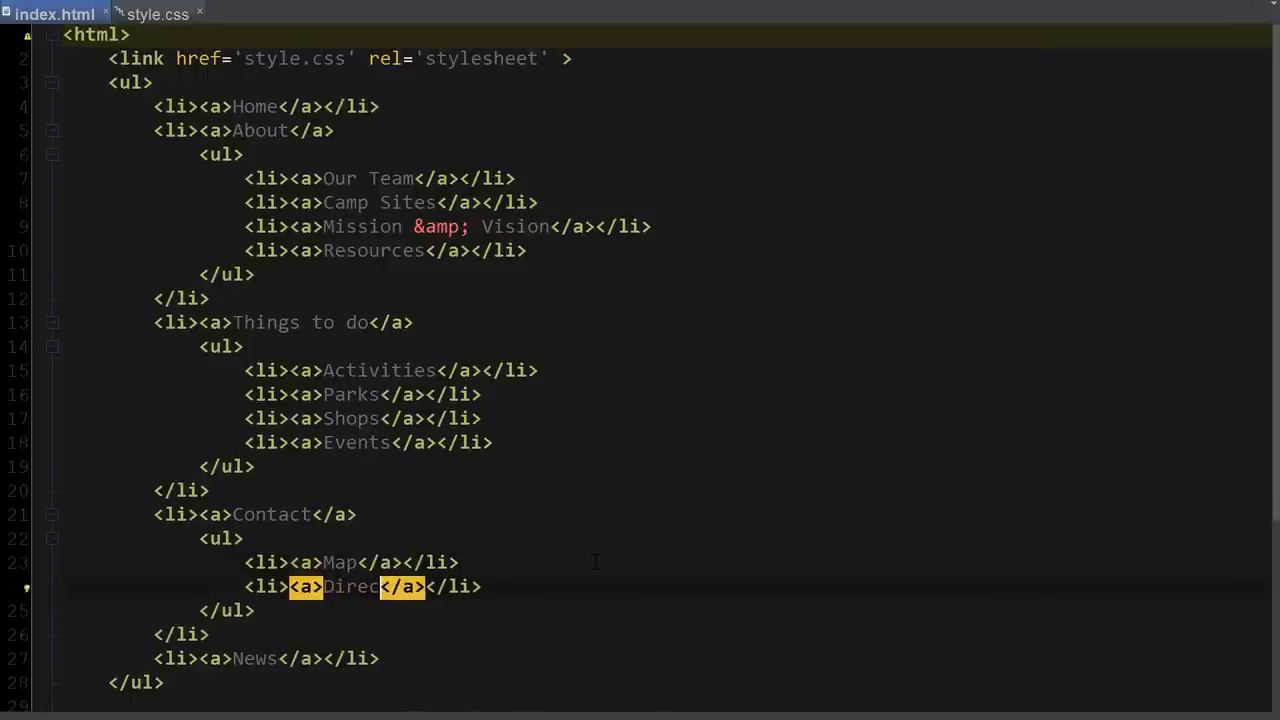
type("tions")
key("ctrl+s")
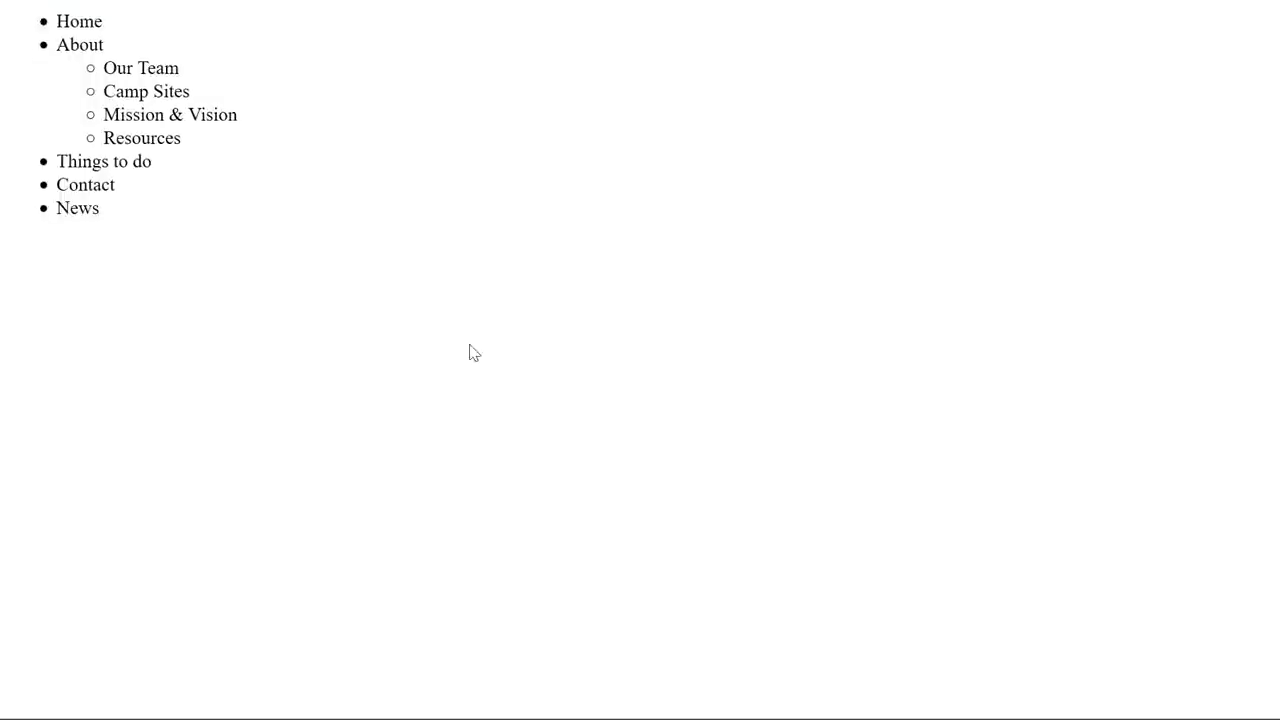
key("F5")
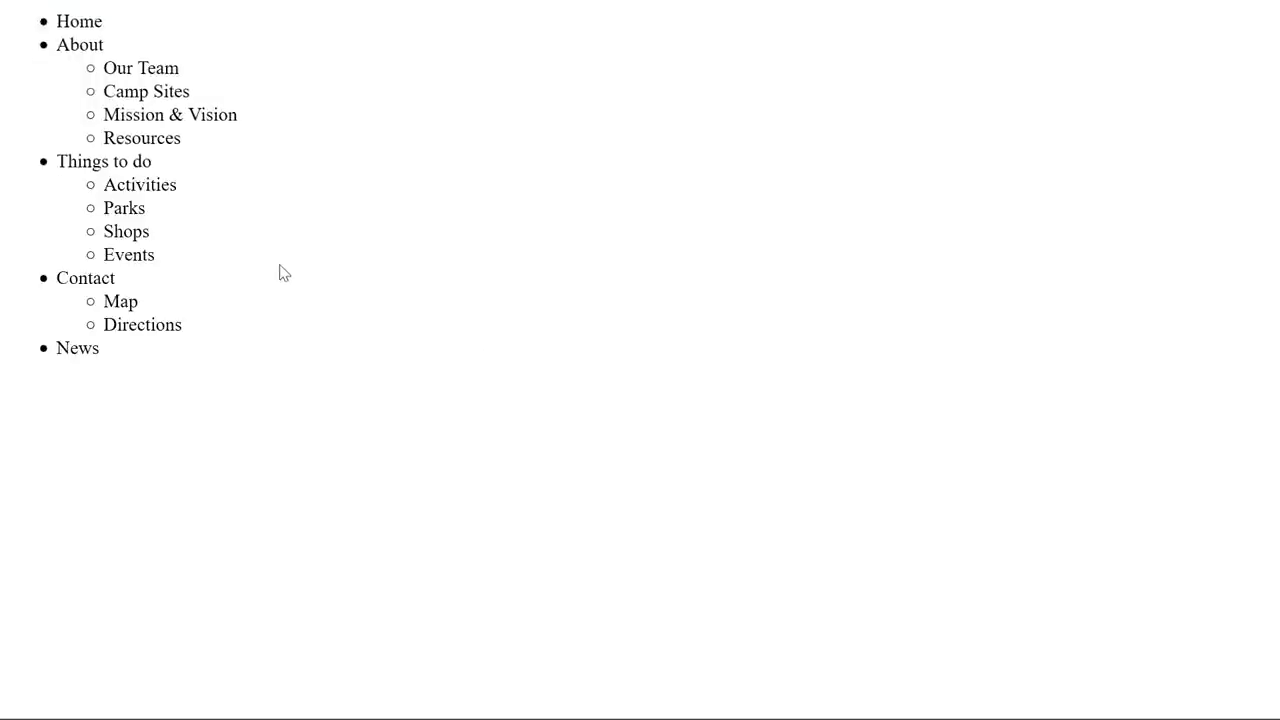
left_click_drag(56, 14, 363, 400)
left_click(405, 354)
left_click_drag(236, 142, 104, 78)
left_click(281, 323)
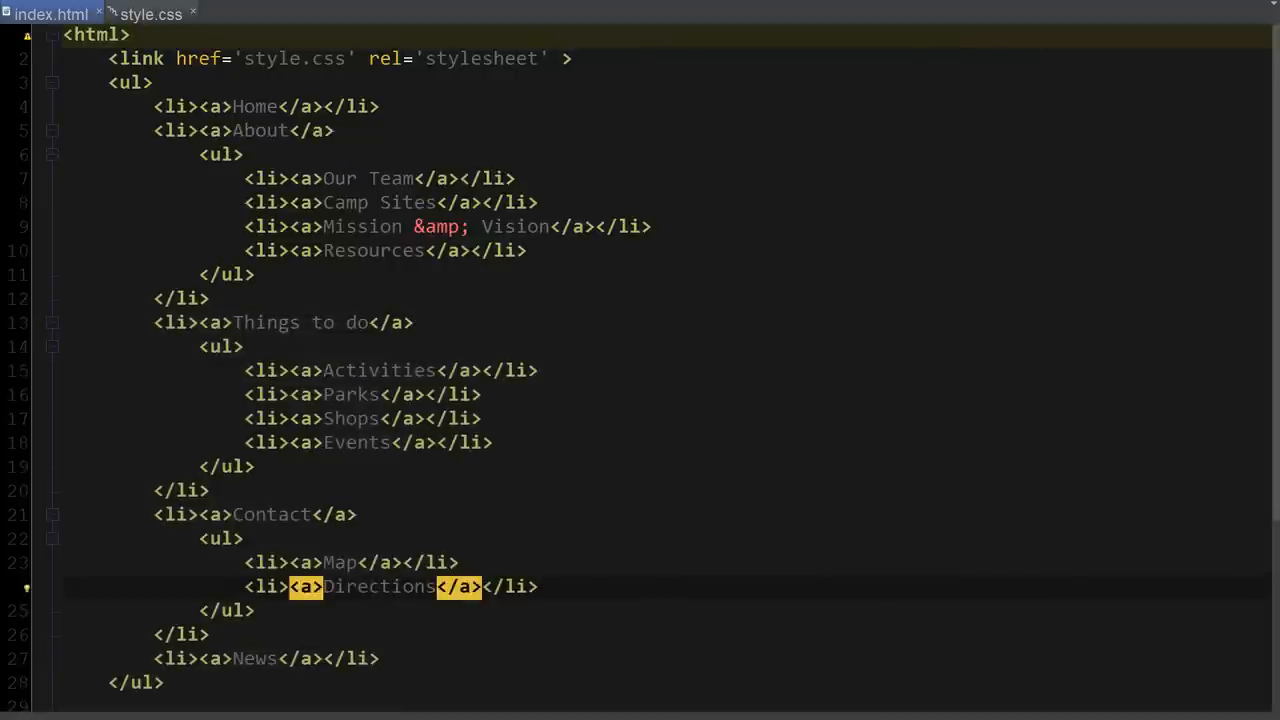
Step: Return to the editor, place the cursor at the closing ul line and save index.html
left_click(171, 294)
scroll(229, 543, "down", 2)
scroll(229, 543, "down", 1)
left_click(229, 490)
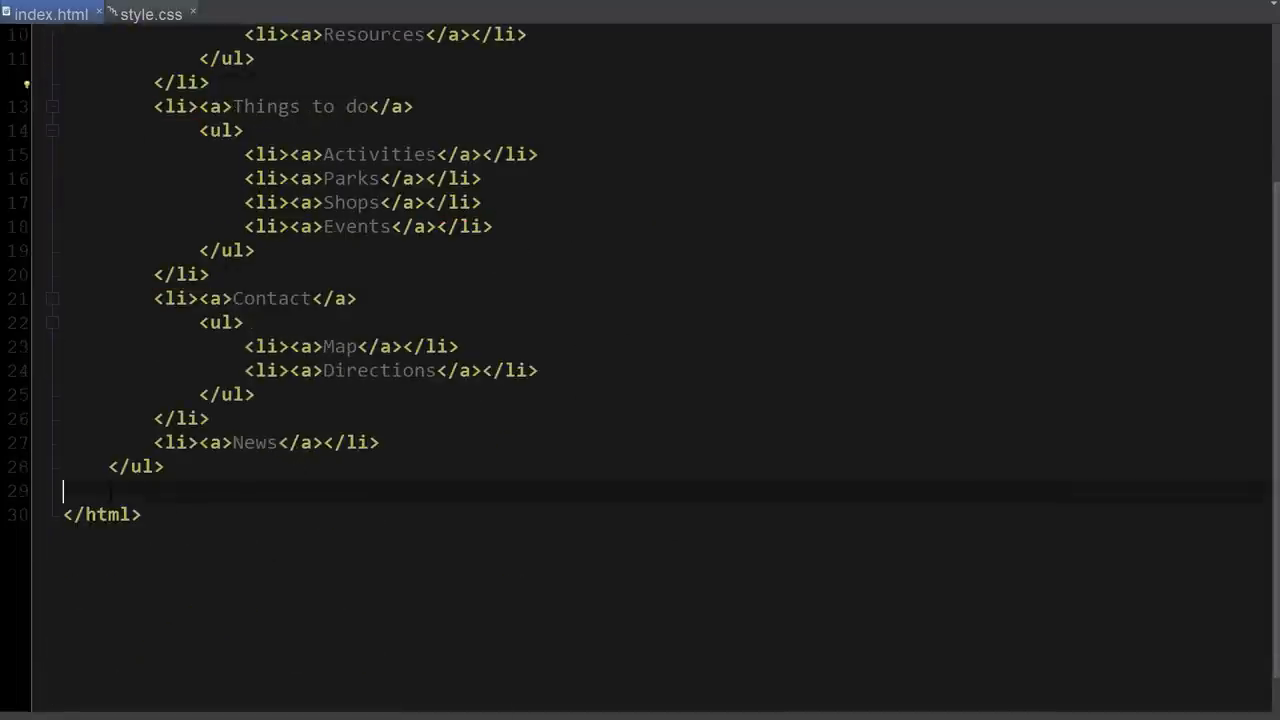
left_click(229, 466)
scroll(229, 466, "up", 3)
key("ctrl+s")
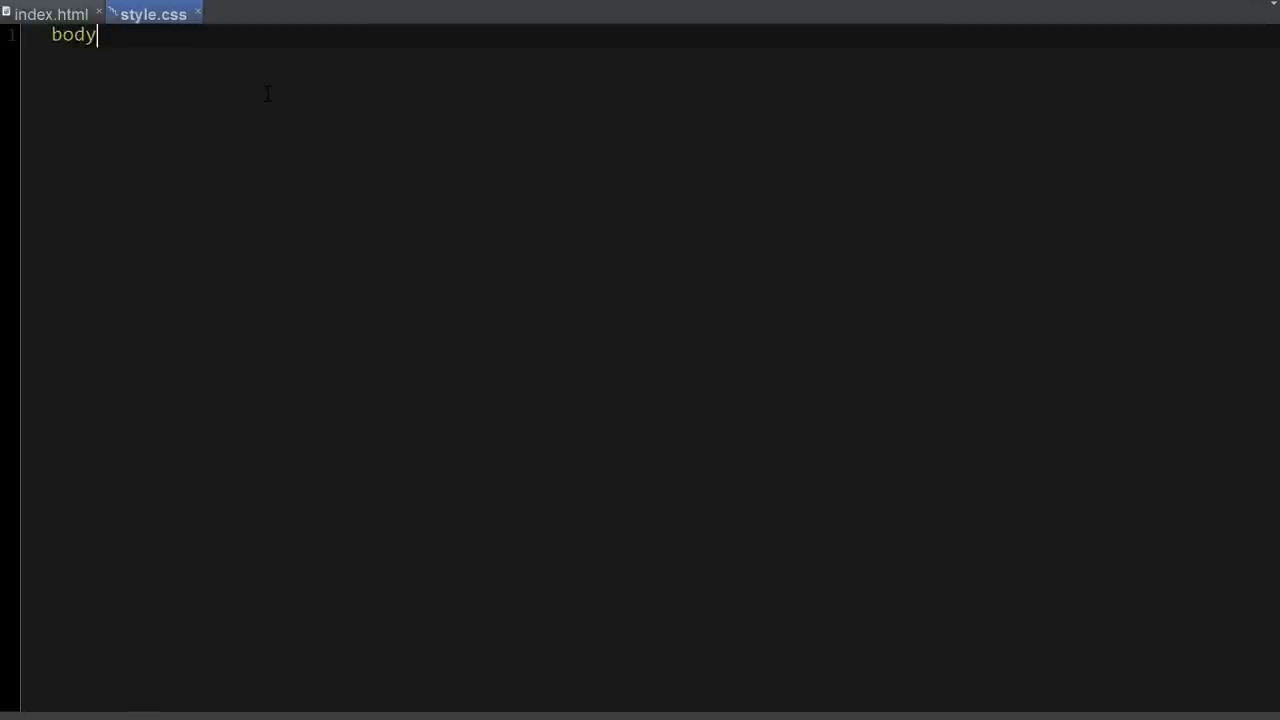
type("{")
Step: Write the body rule with no-repeat nature.jpg background, background-size cover and Arial font, then save
key("Return")
type("back")
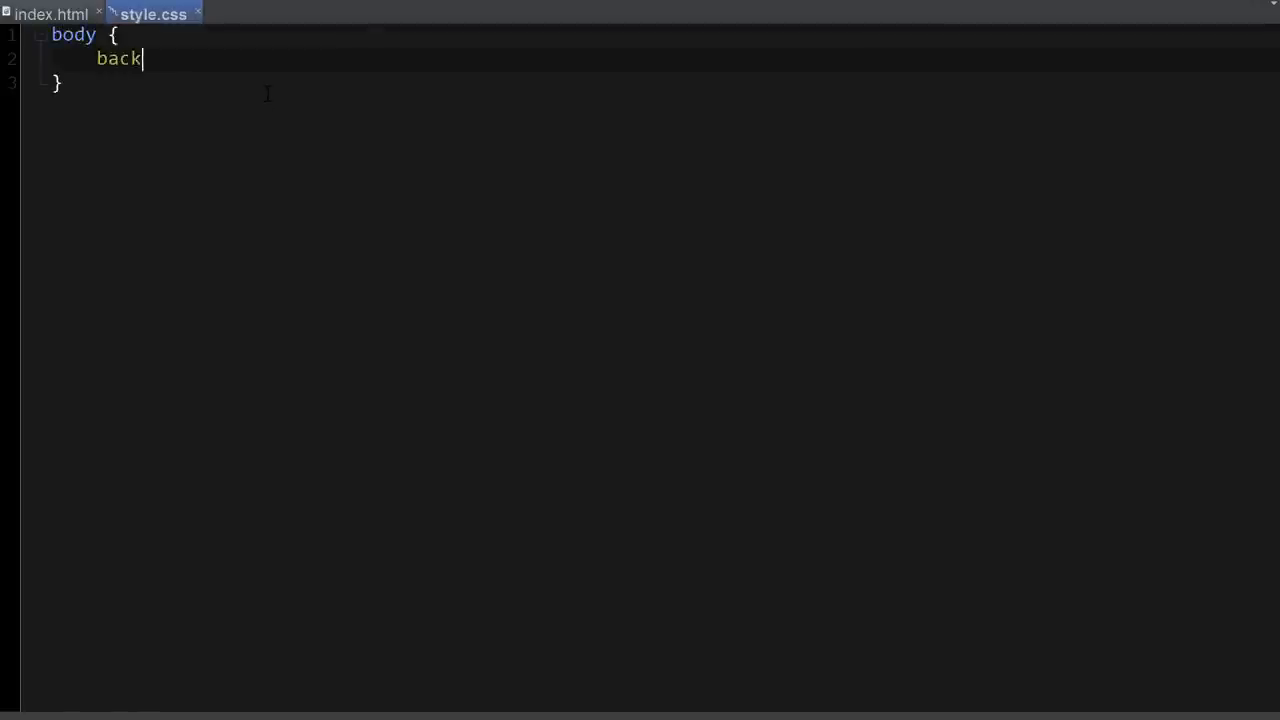
type("ground: url")
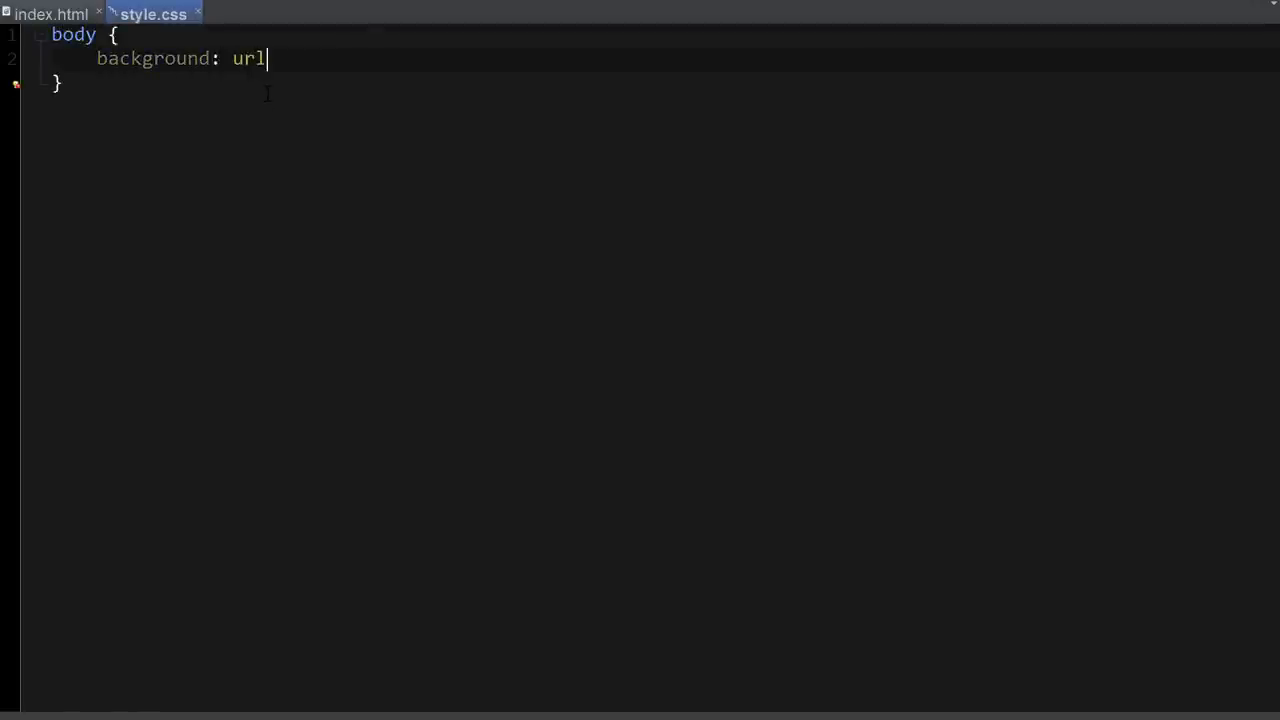
type("('nature.jpg")
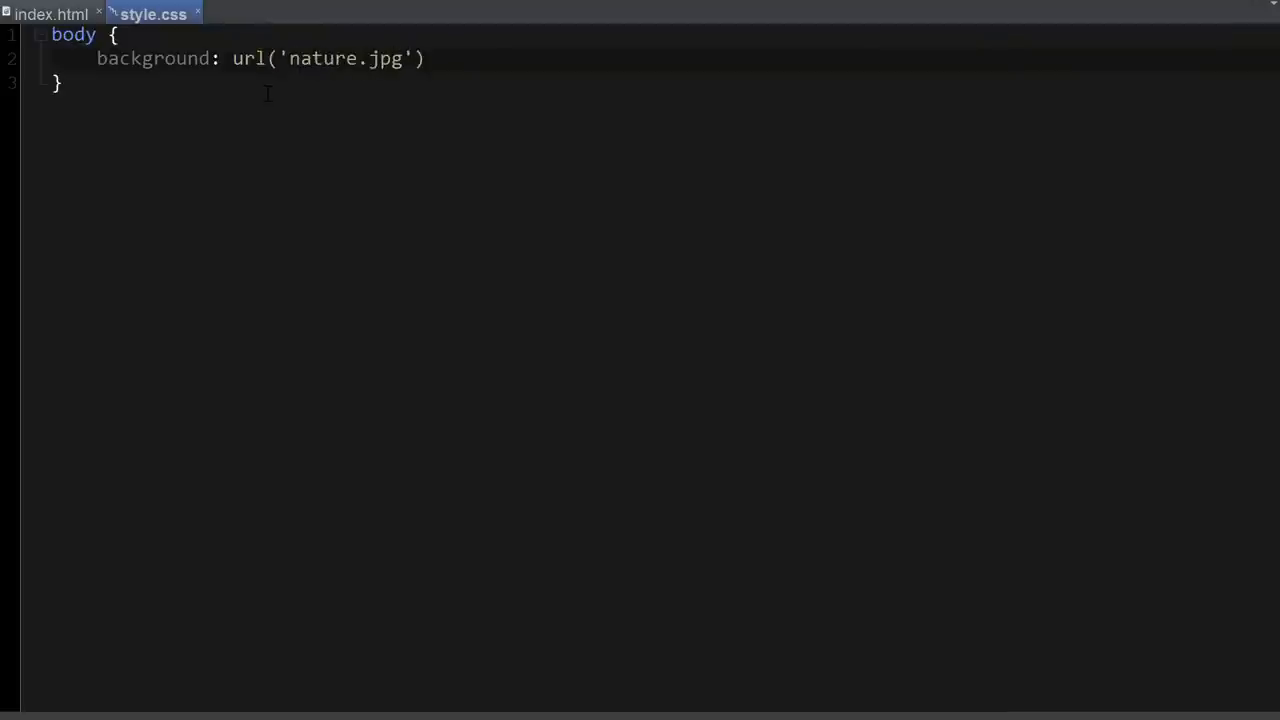
type("') no-re")
type("peat;")
key("Return")
type("back")
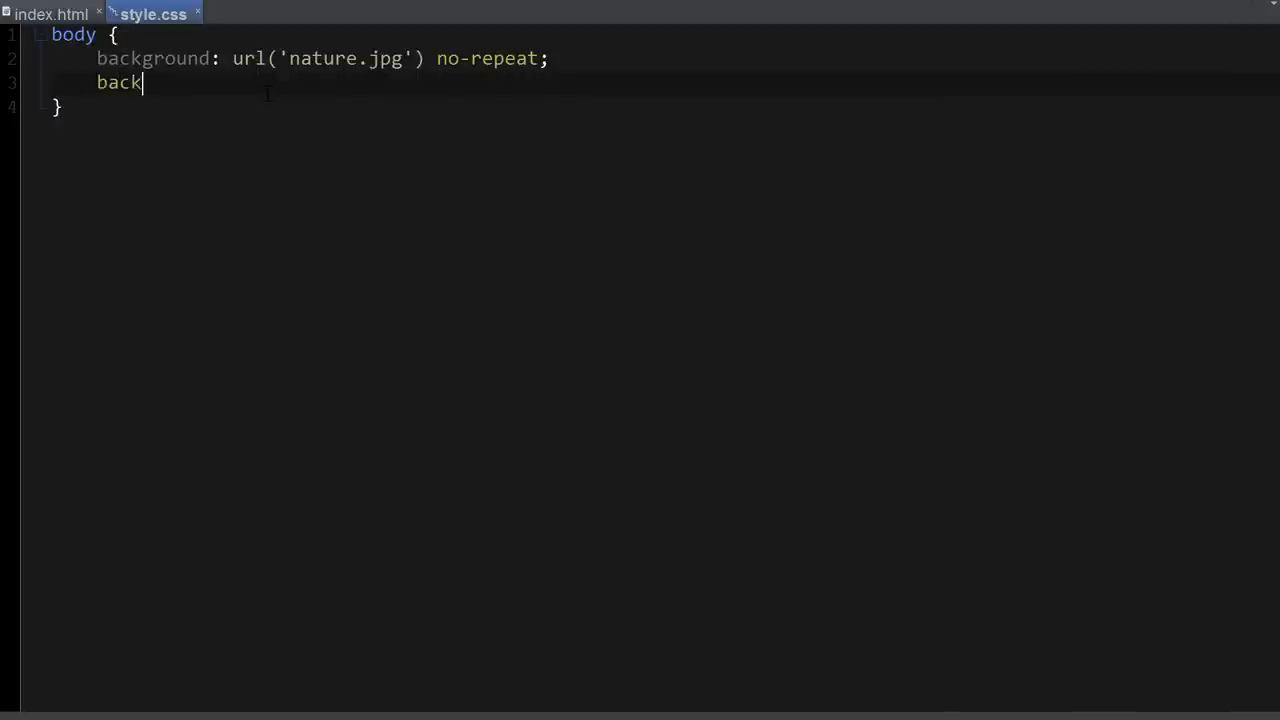
type("ground-size: cov")
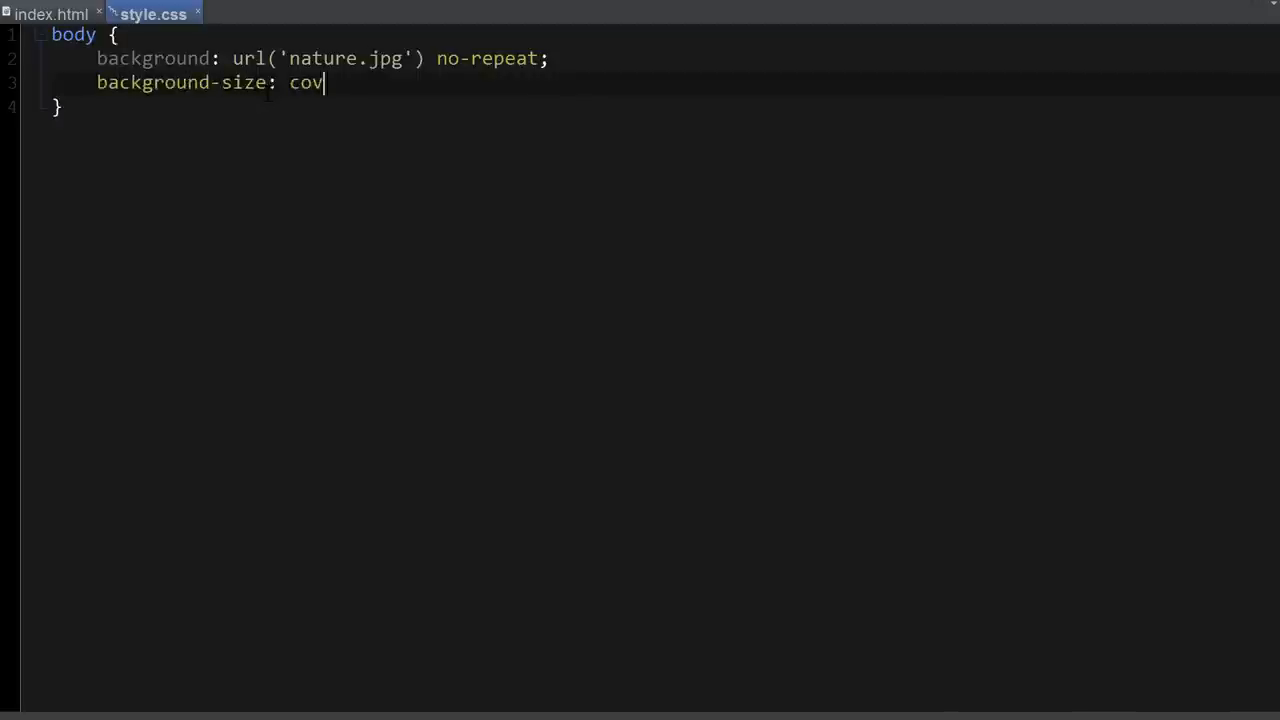
type("er;")
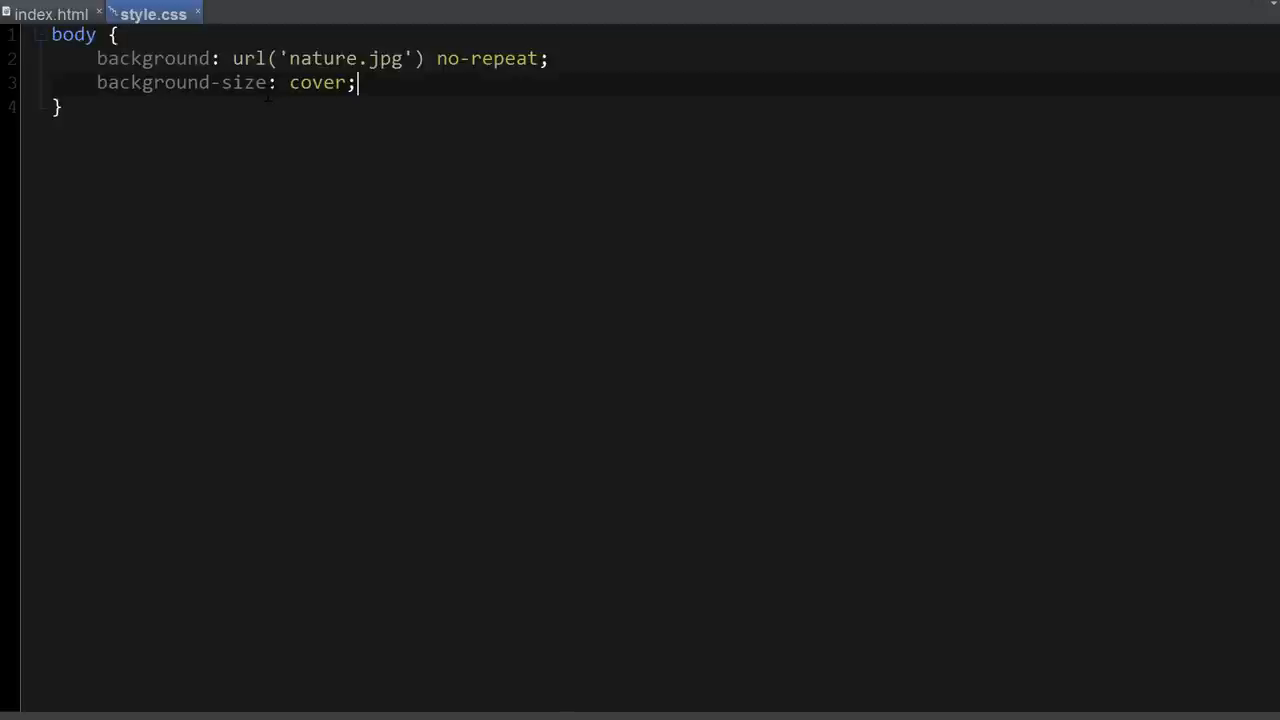
key("Return")
type("font-")
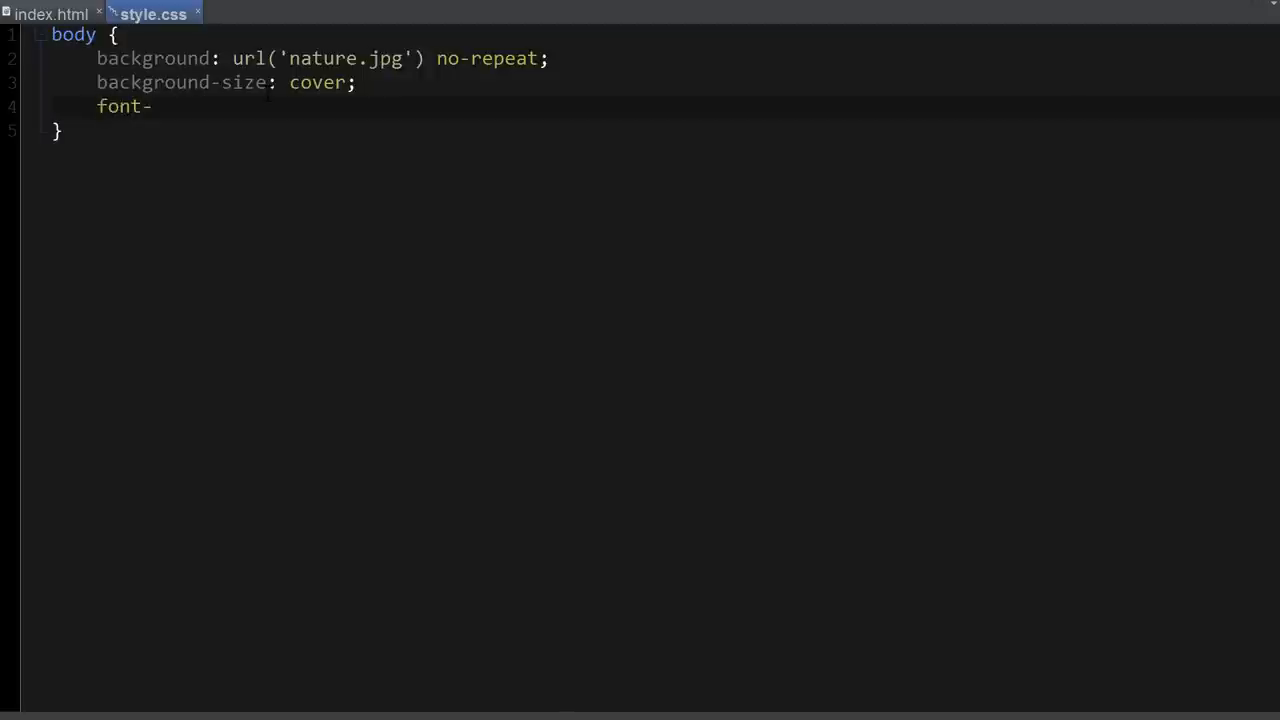
type("family: ")
type("Aria;")
key("BackSpace")
type("l;")
key("ctrl+s")
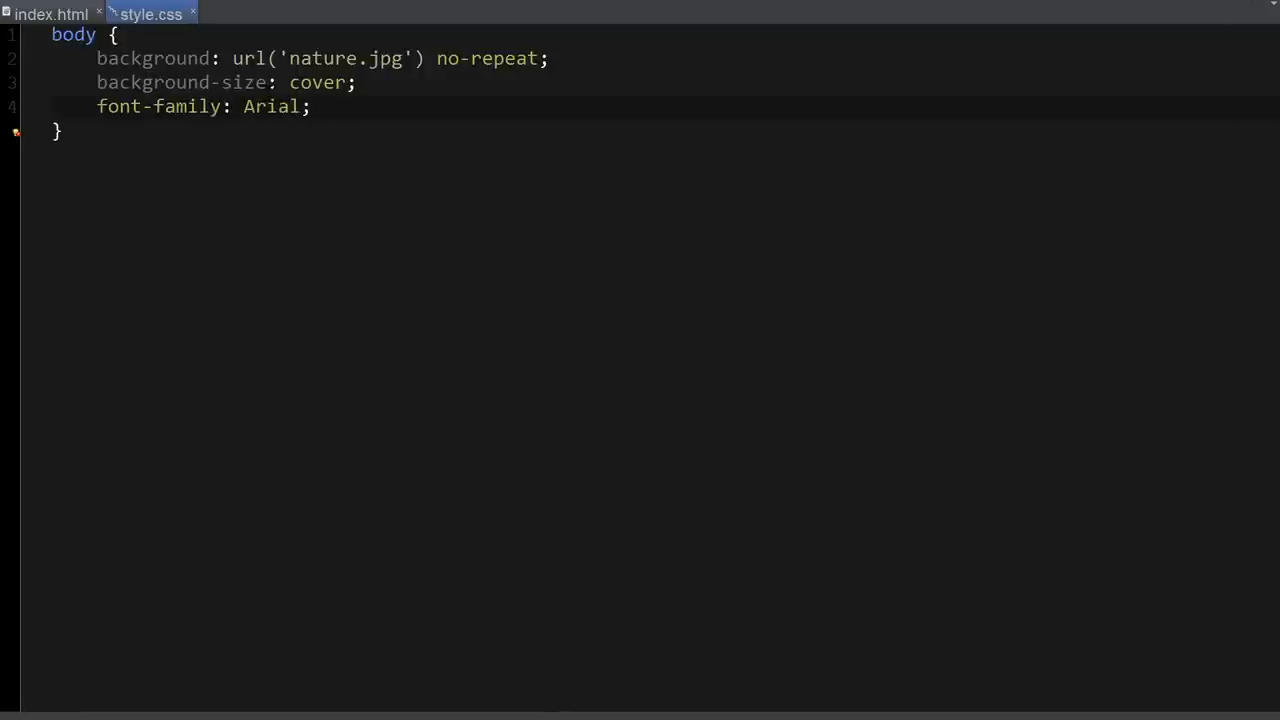
Step: Reload the menu page in the browser to show the background photo behind the list
key("alt+Tab")
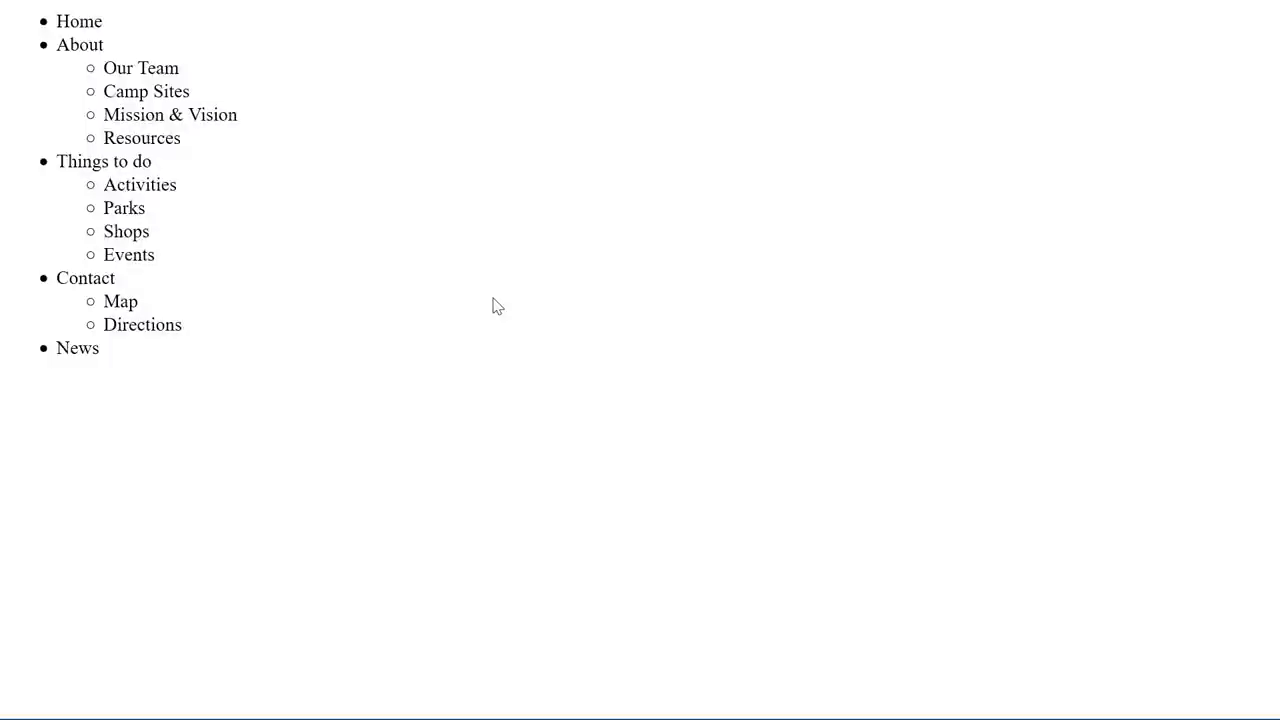
key("F5")
left_click_drag(192, 400, 38, 14)
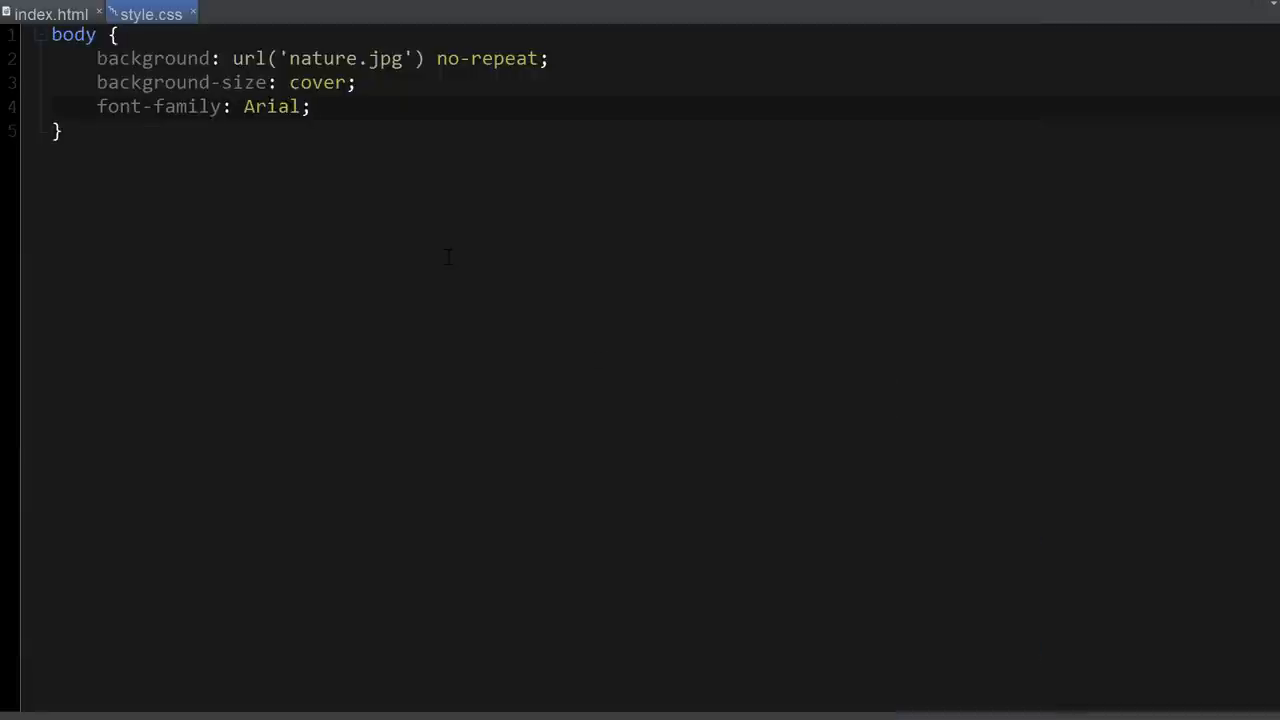
Step: Add a ul rule with margin 0px, padding 0px and list-style none, then save
left_click(366, 186)
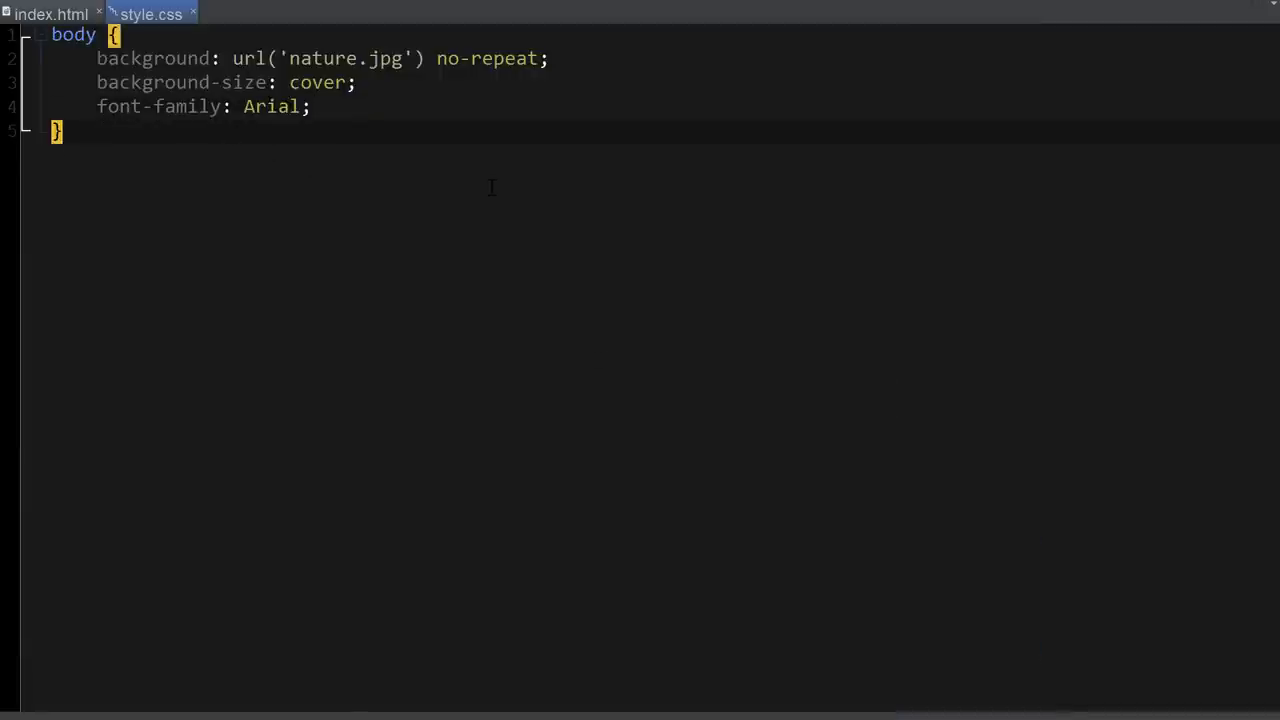
key("Return")
type("u")
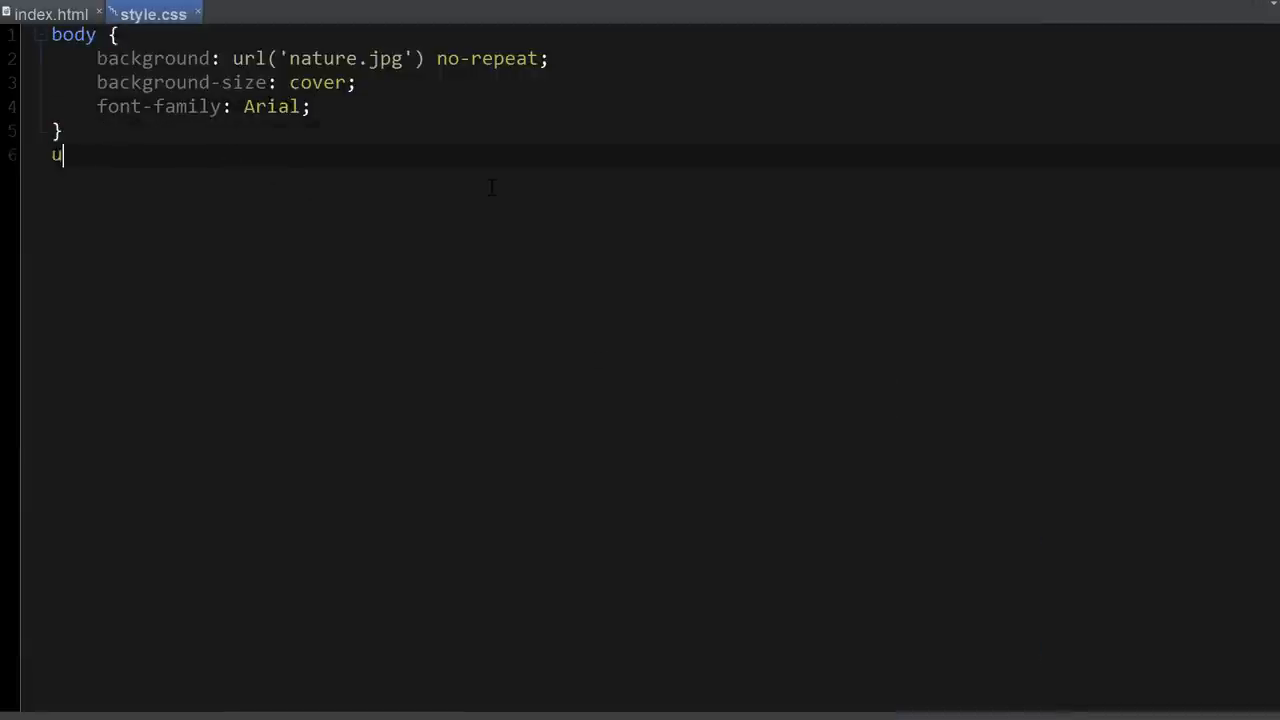
type("l {")
key("Return")
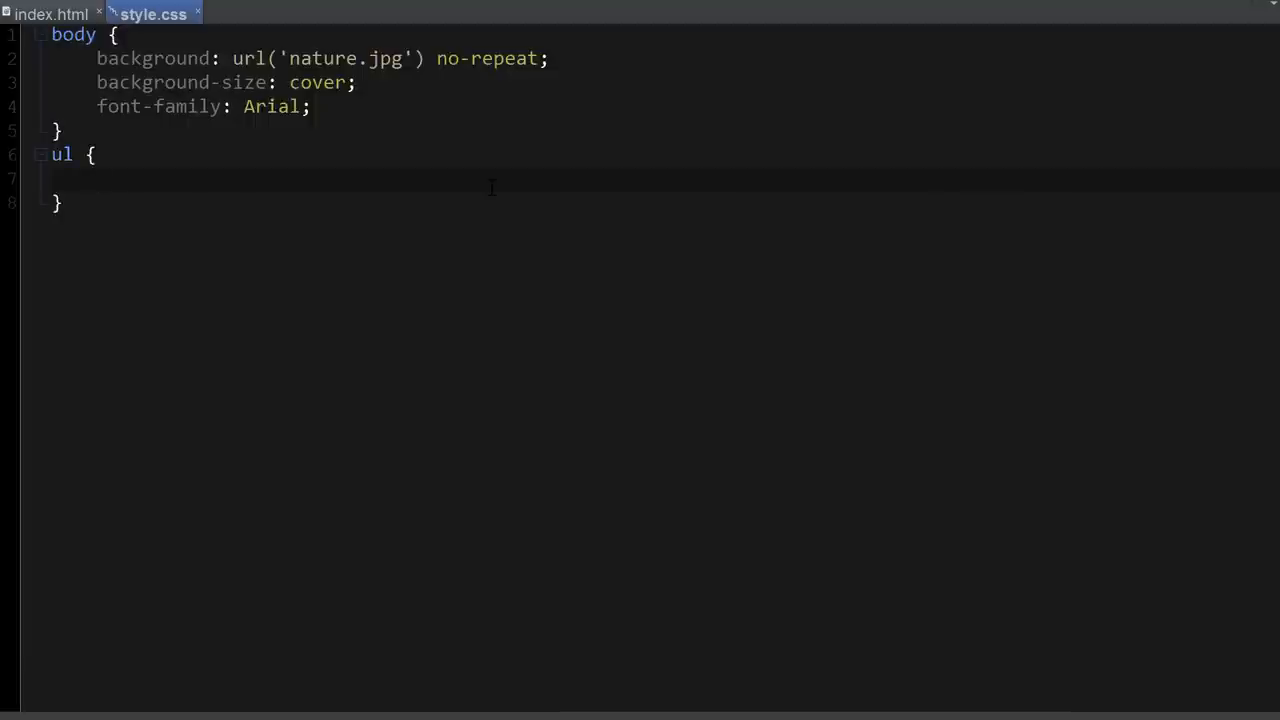
type("margin: 0px")
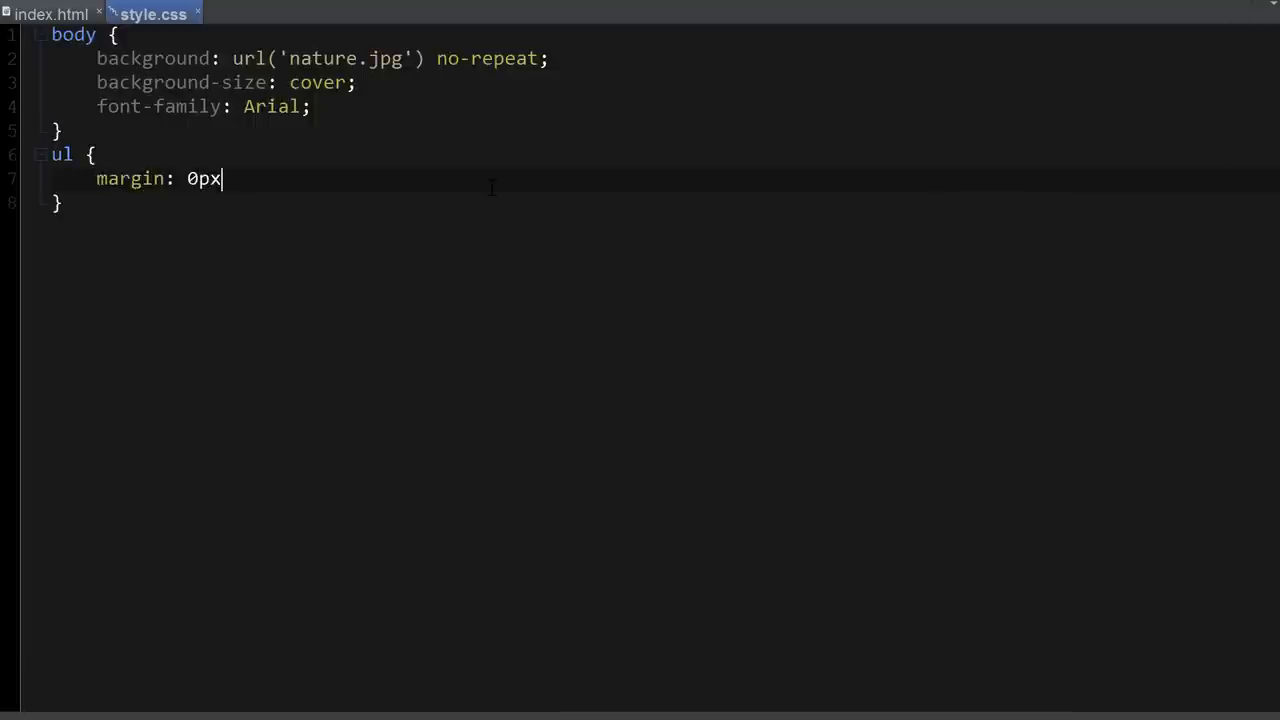
type(";")
key("Return")
type("padding: 0p")
key("BackSpace")
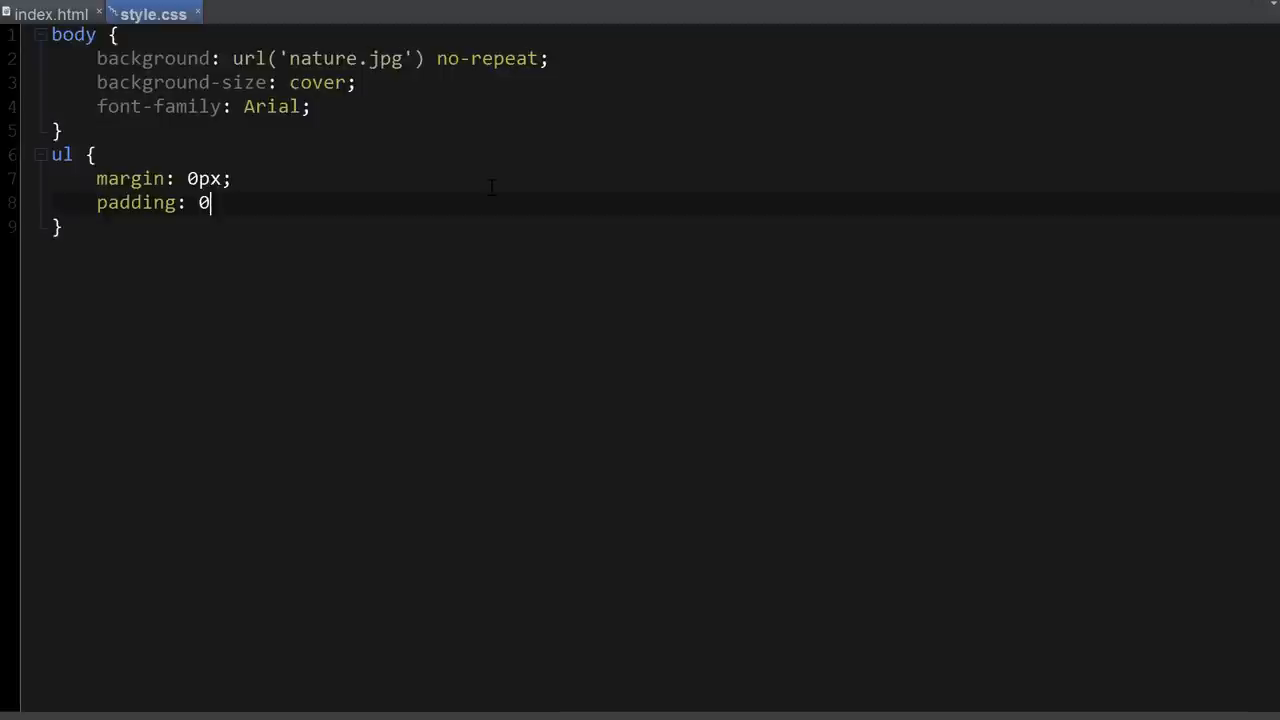
type("px;")
key("Return")
type("list")
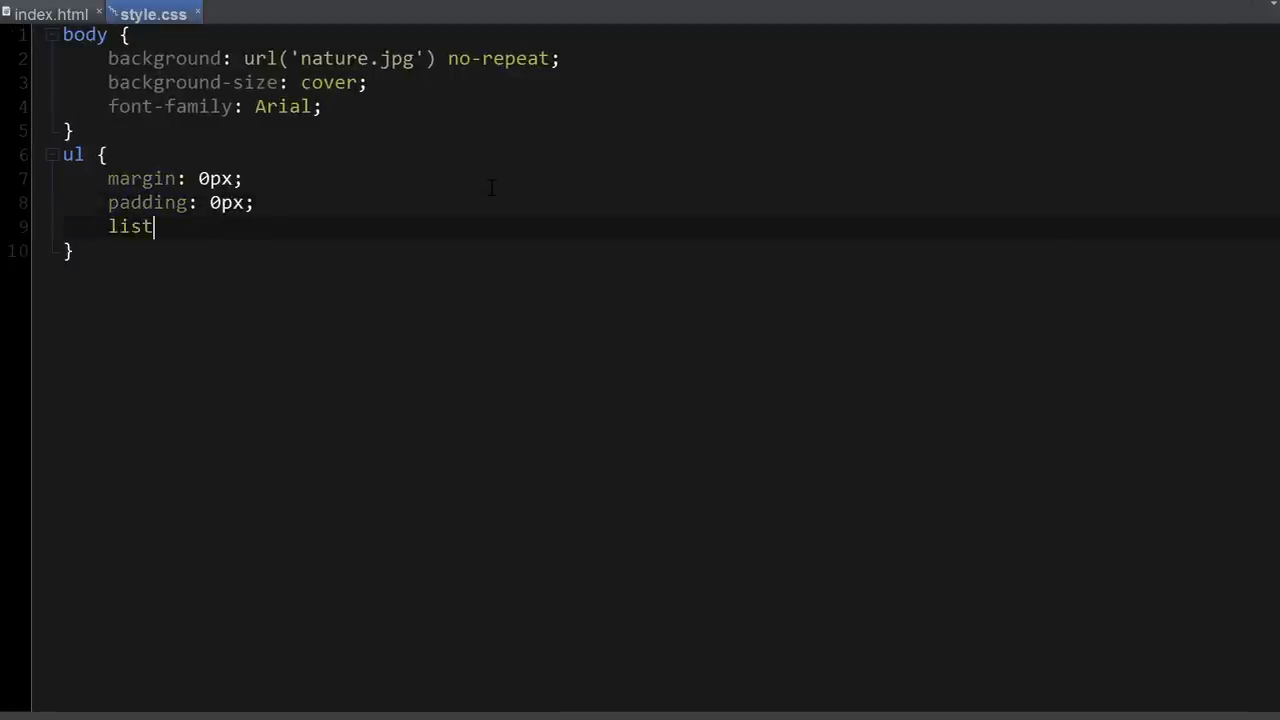
type("-style: n")
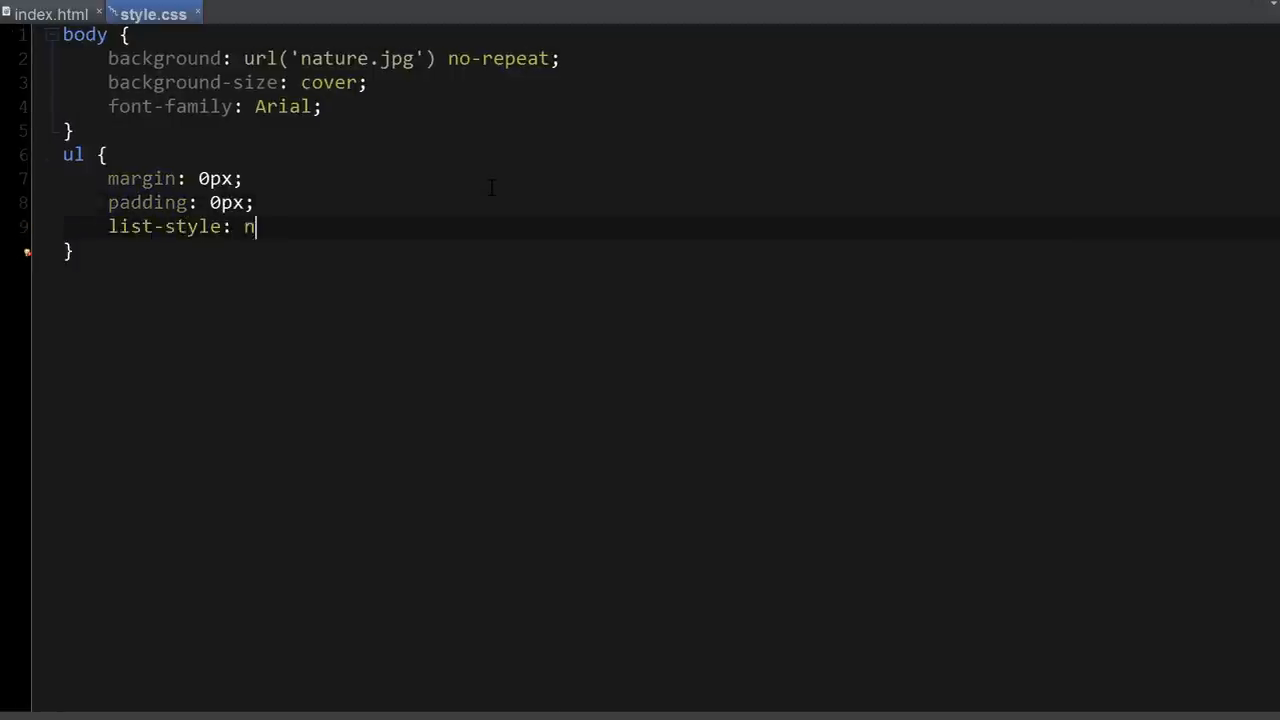
type("one;")
key("ctrl+s")
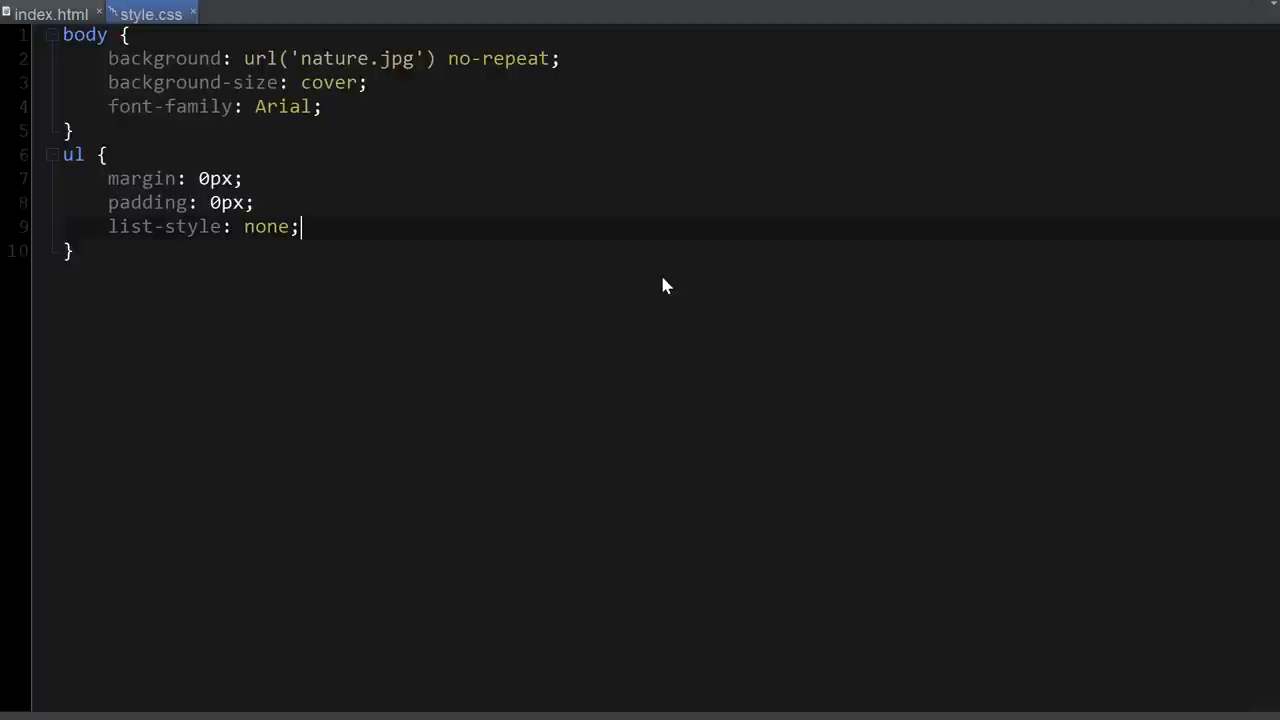
Step: Start a ul li rule below the ul rule and review the Home and About items in index.html
left_click(299, 266)
key("Return")
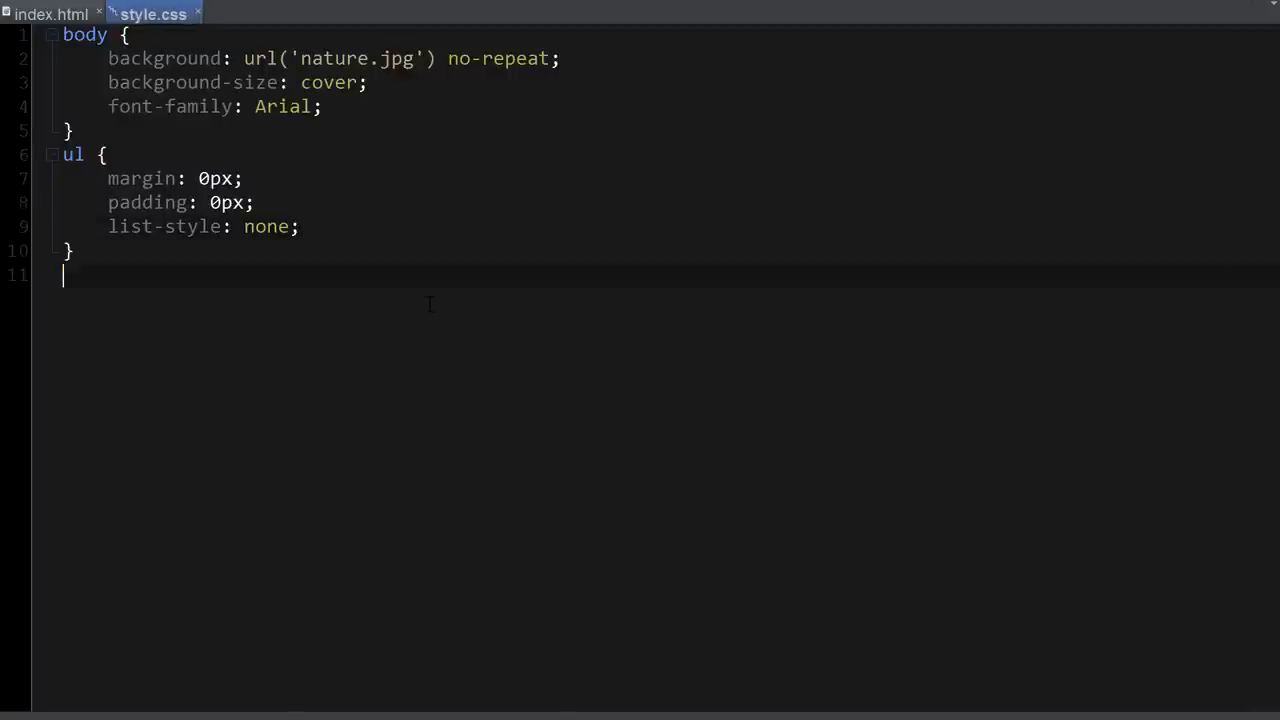
type("ul {")
key("BackSpace")
type("li {")
key("Return")
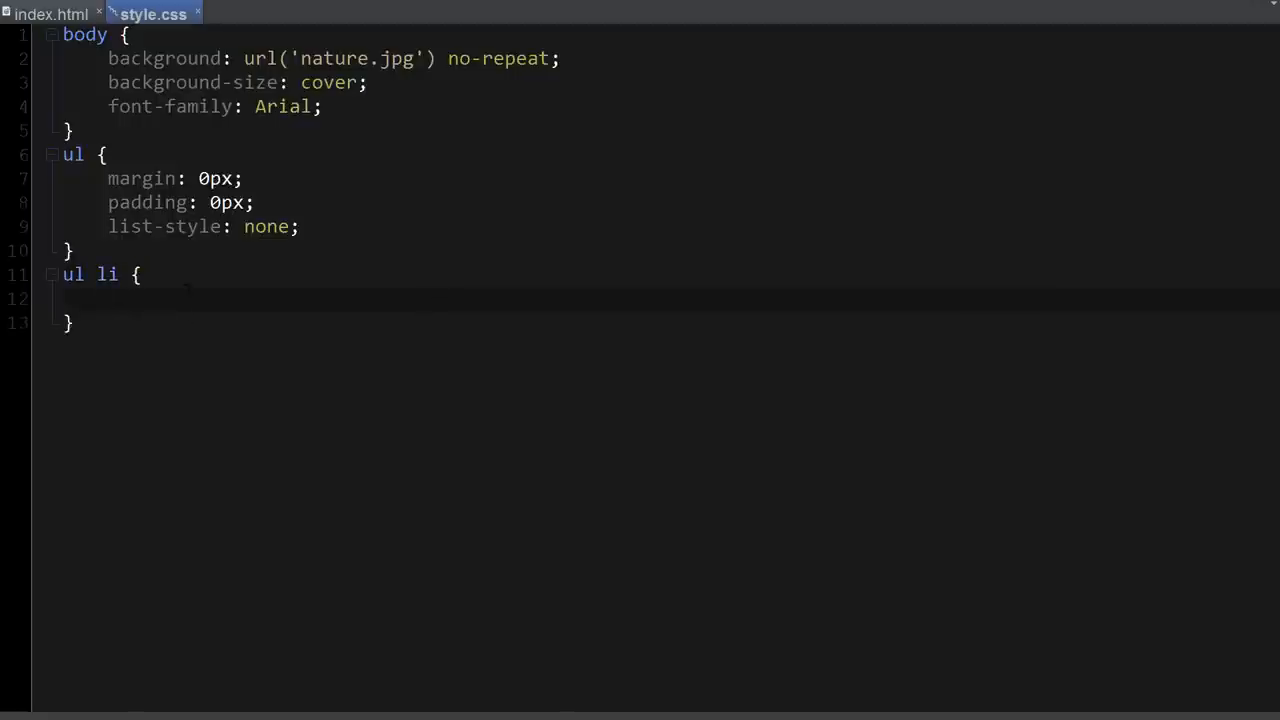
left_click(50, 13)
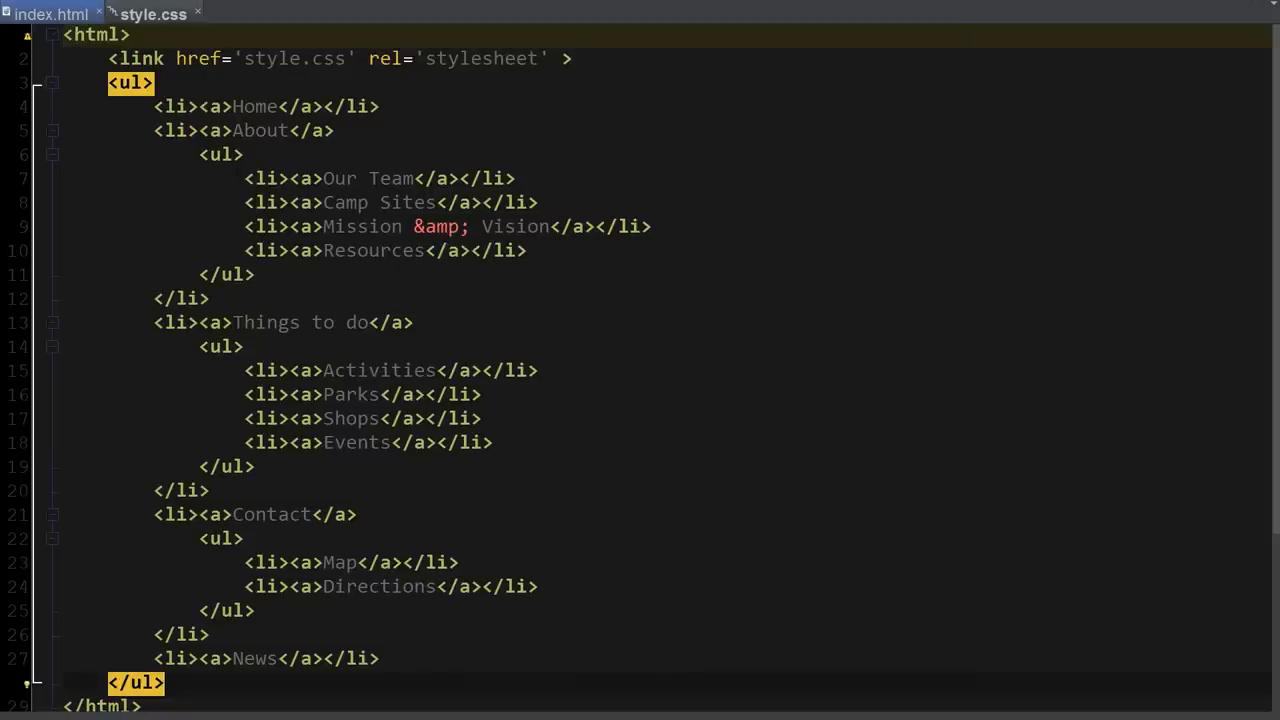
left_click(178, 106)
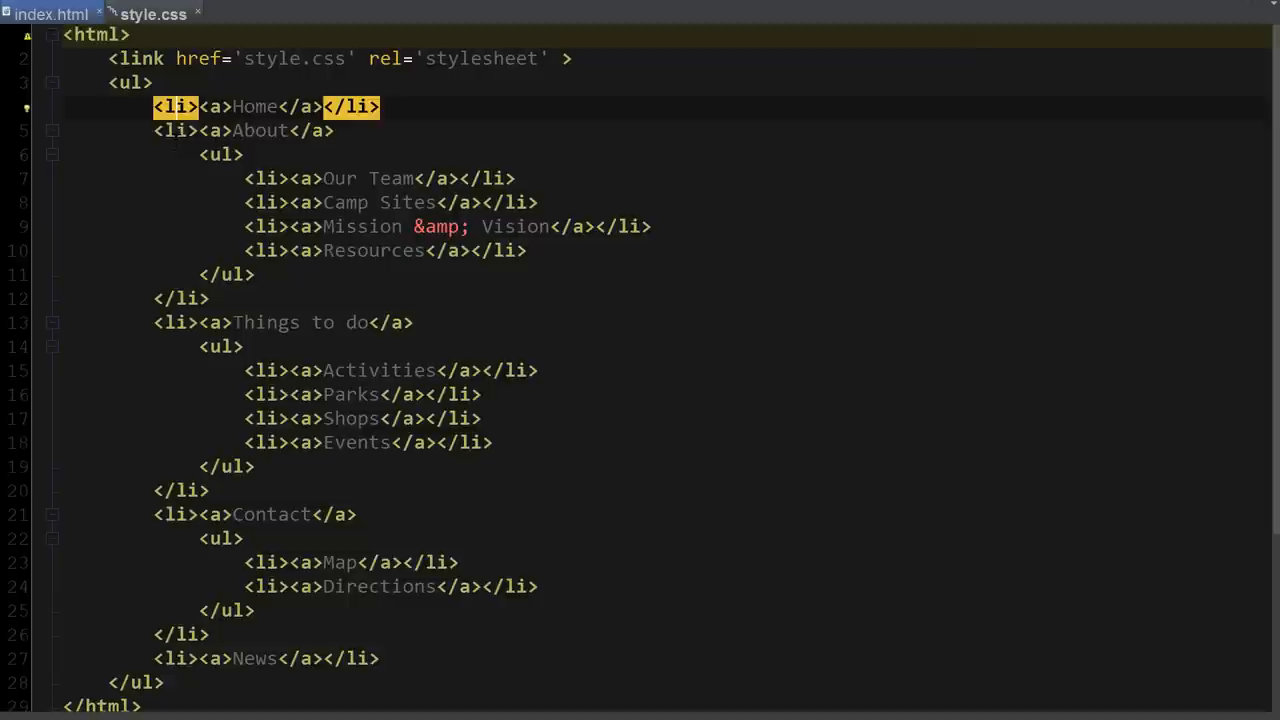
left_click(186, 131)
Step: Give ul li float: left, save, and reload the preview to see the items in a row
left_click(124, 84)
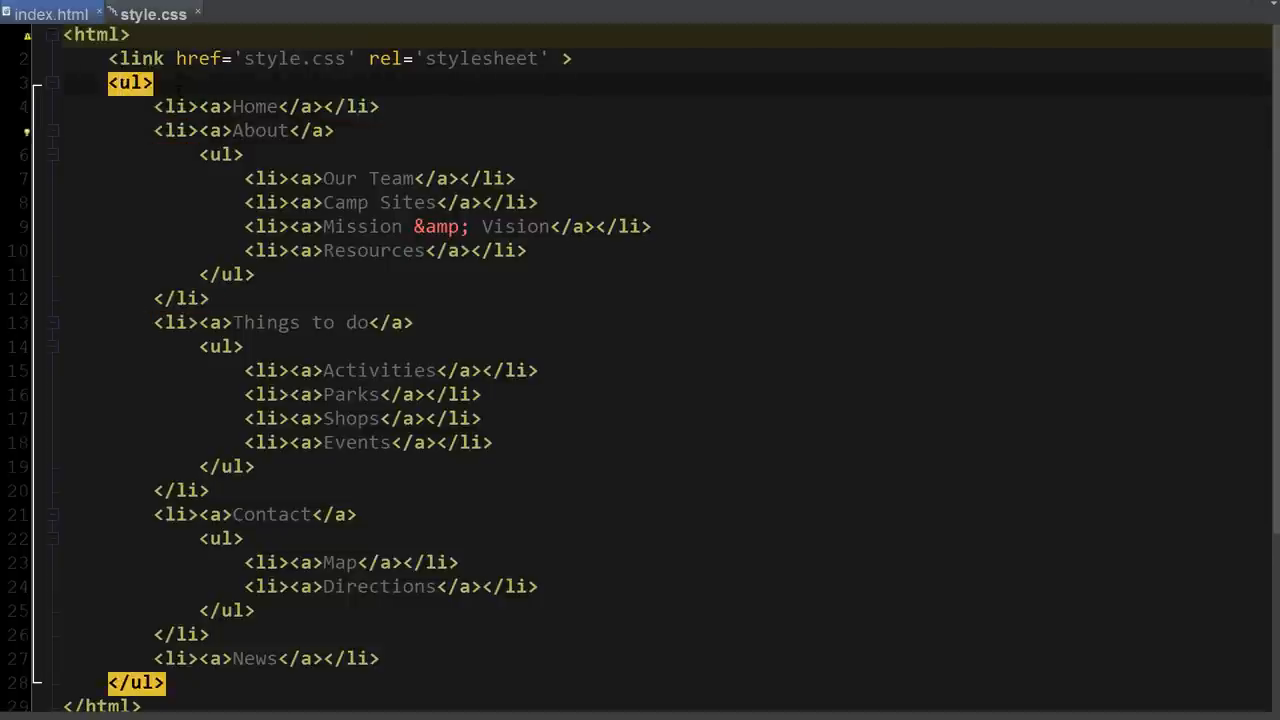
left_click(150, 13)
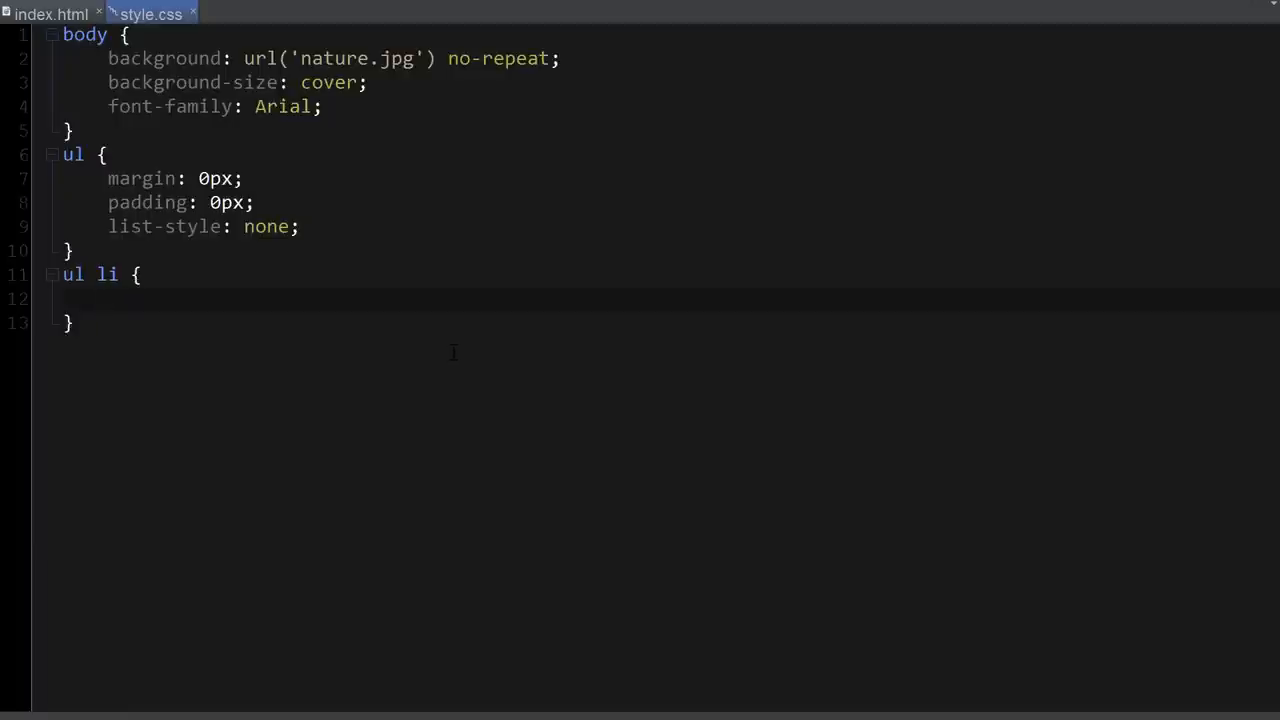
type("float: left;")
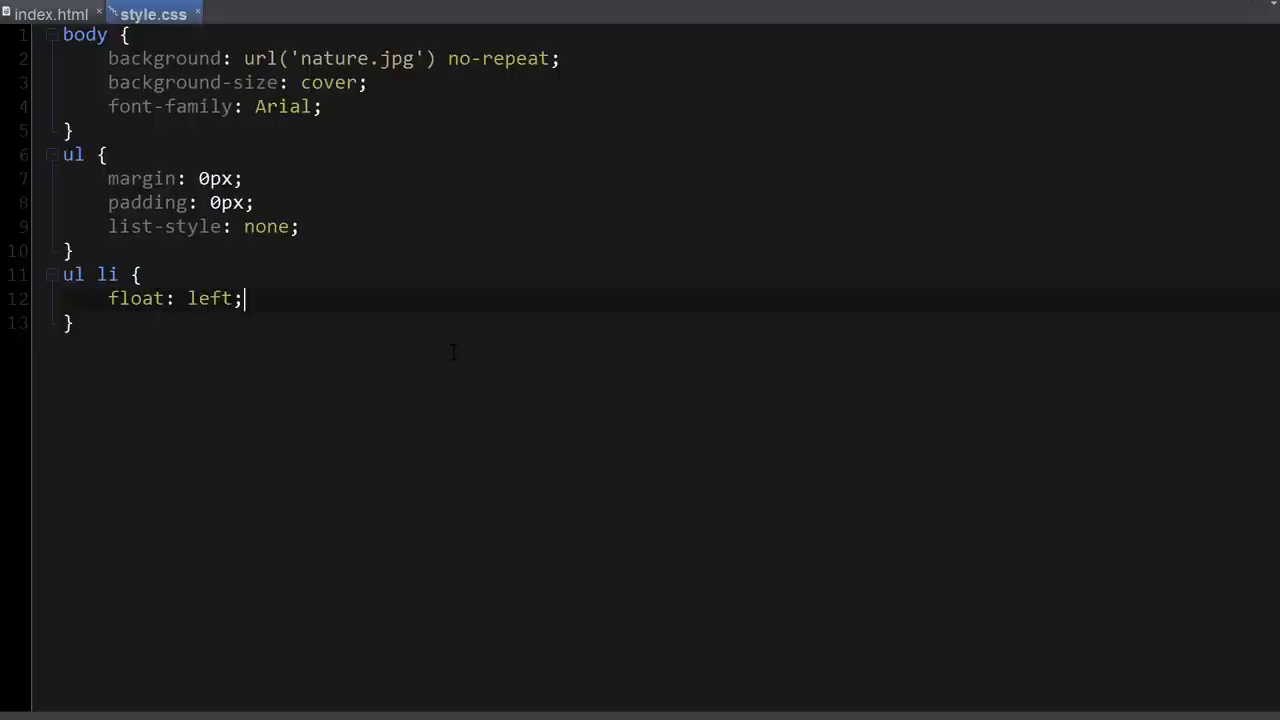
key("ctrl+s")
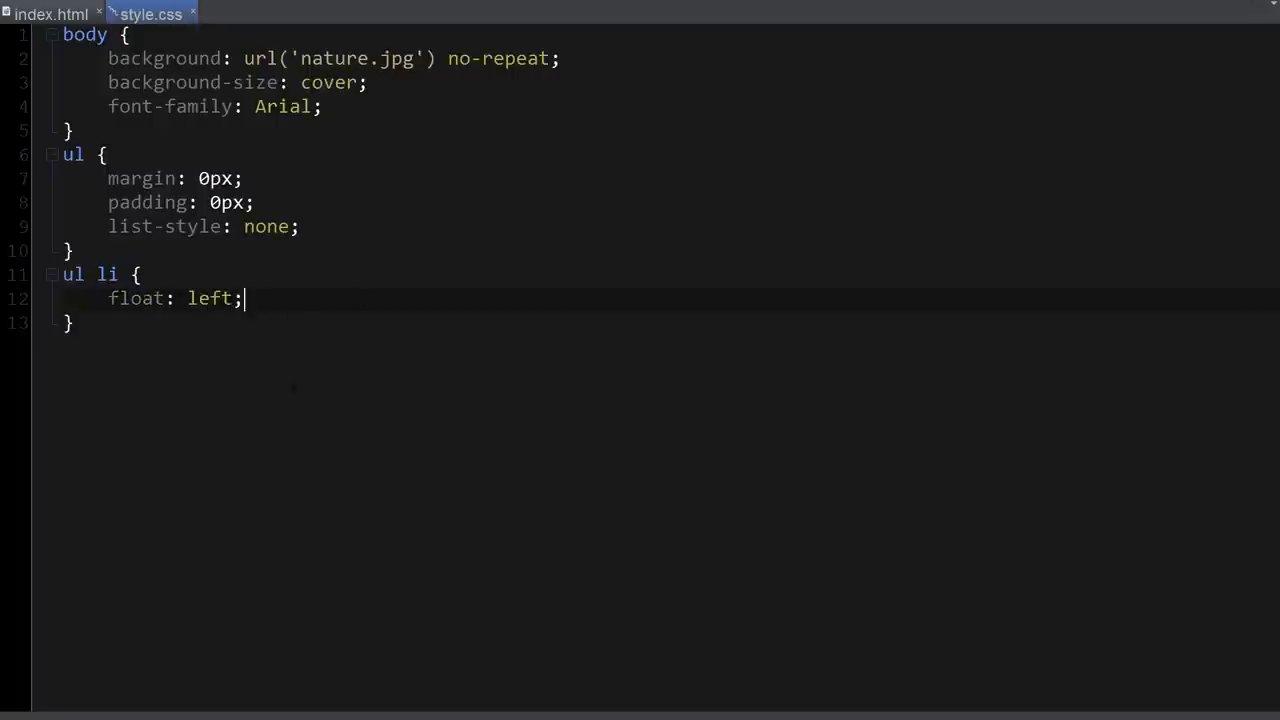
key("alt+Tab")
key("F5")
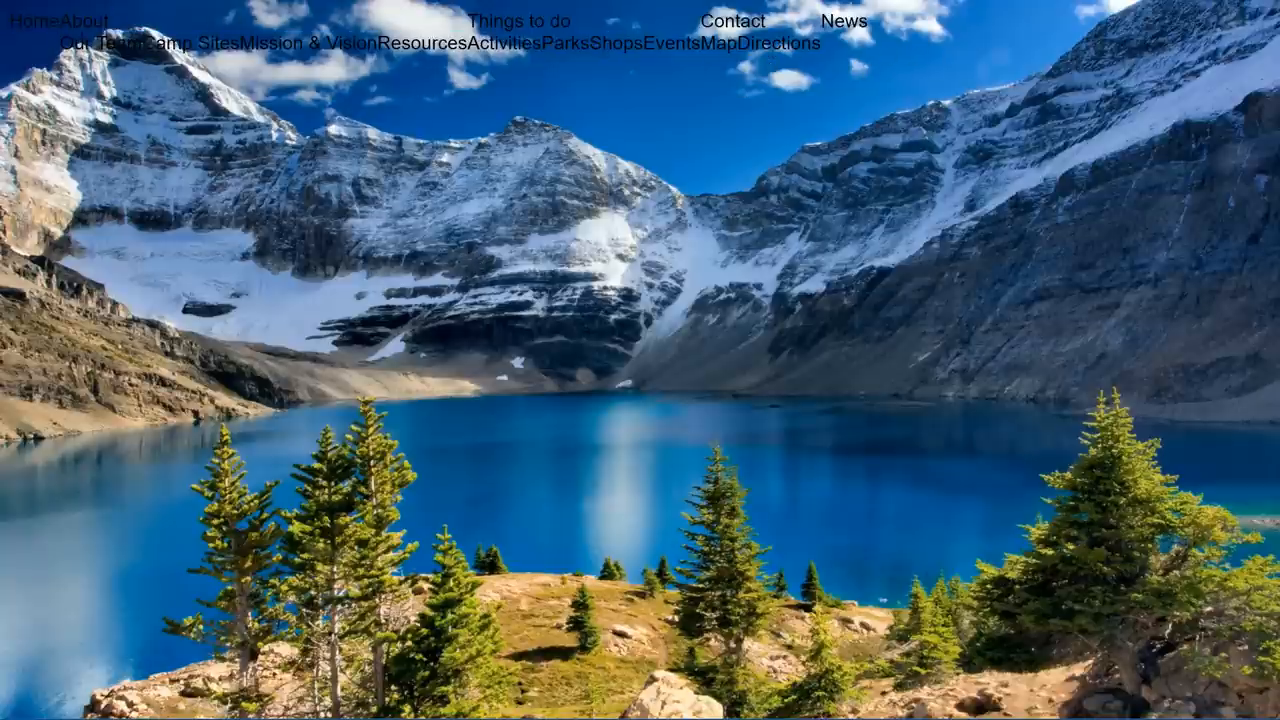
Step: Add width 200px, height 40px and black background to the ul li rule and save
key("alt+Tab")
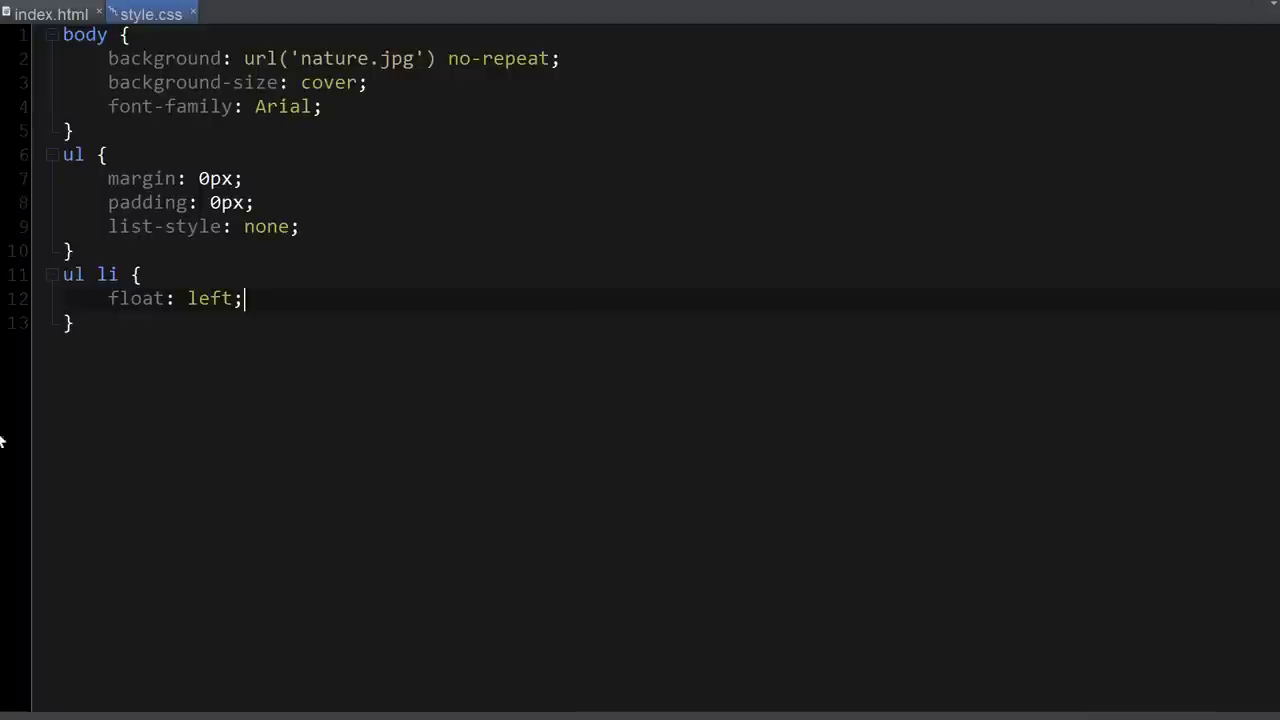
key("Return")
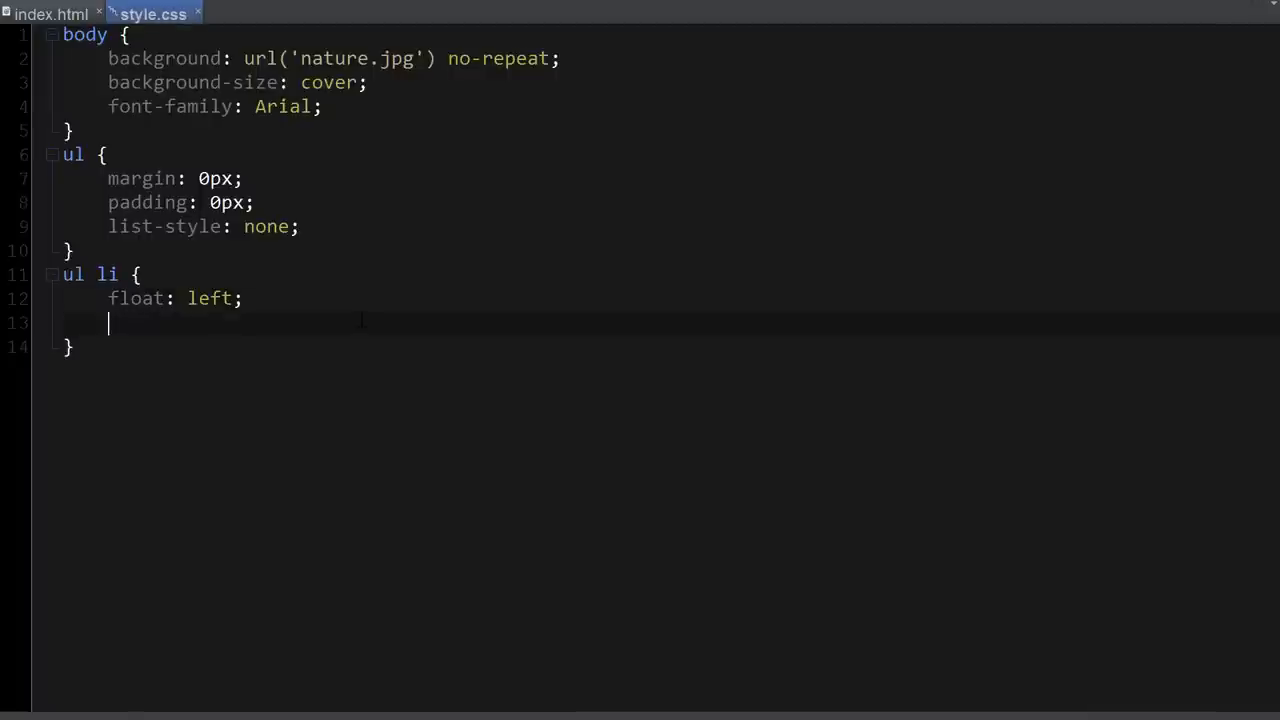
type("width: ")
type("200px;")
key("Return")
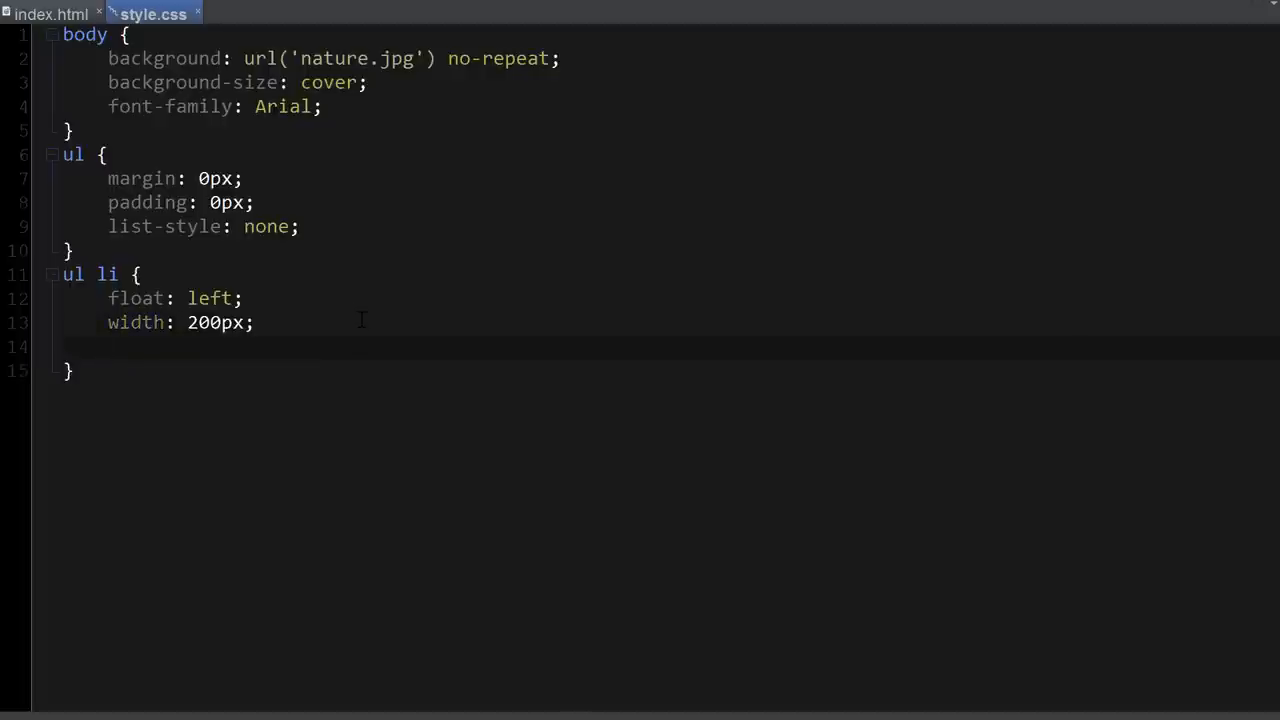
type("height: 40px;")
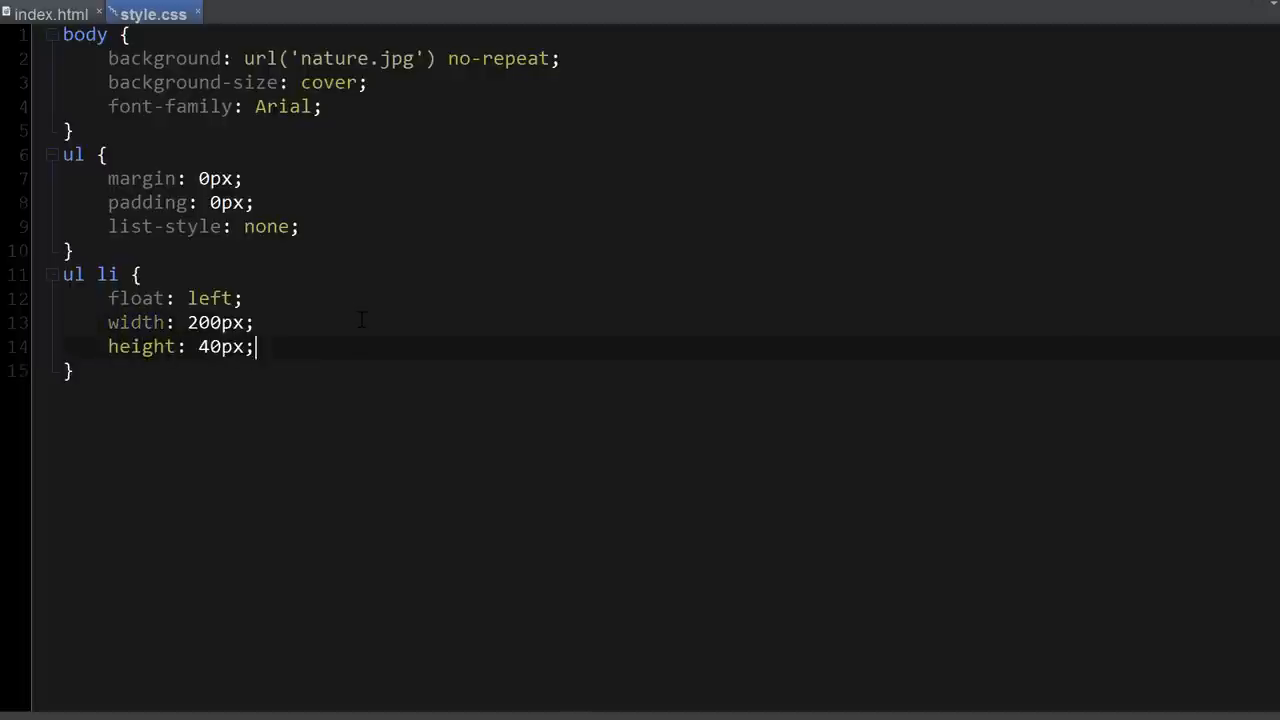
key("Return")
type("background-co")
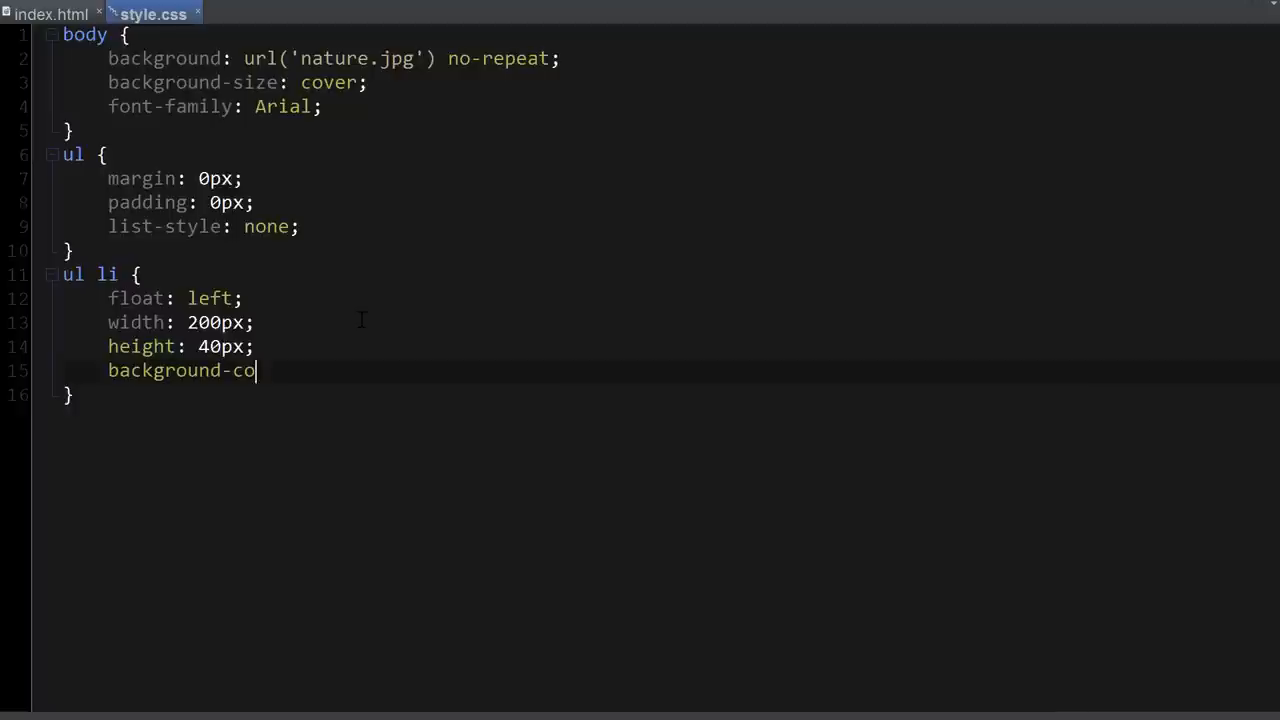
type("lor: black;")
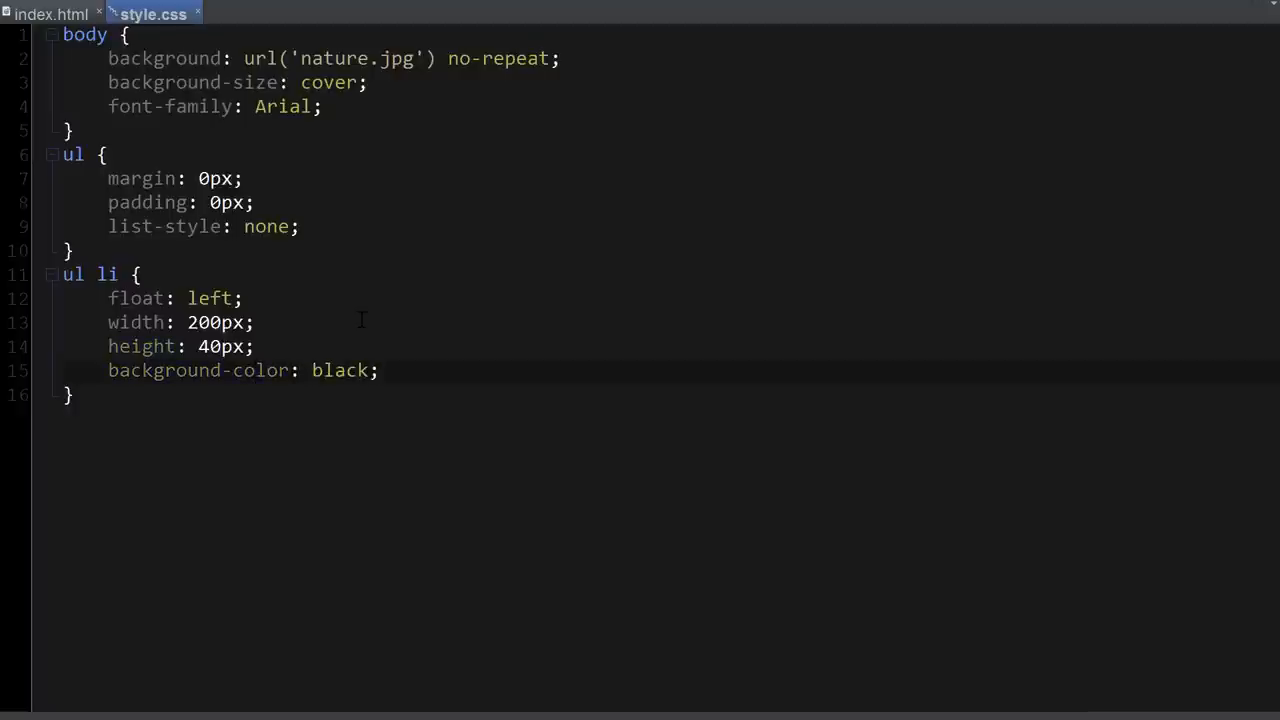
key("ctrl+s")
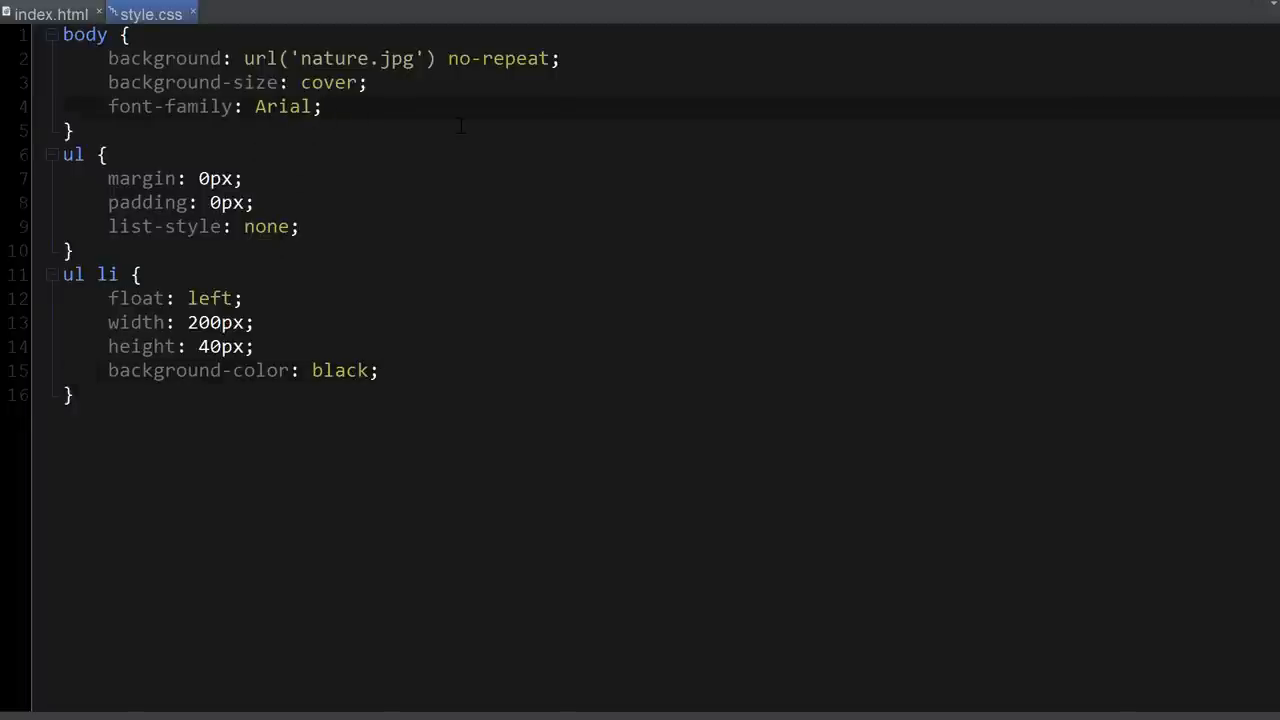
Step: Add color: white to the body rule, save and reload the browser preview
key("Return")
type("color: ")
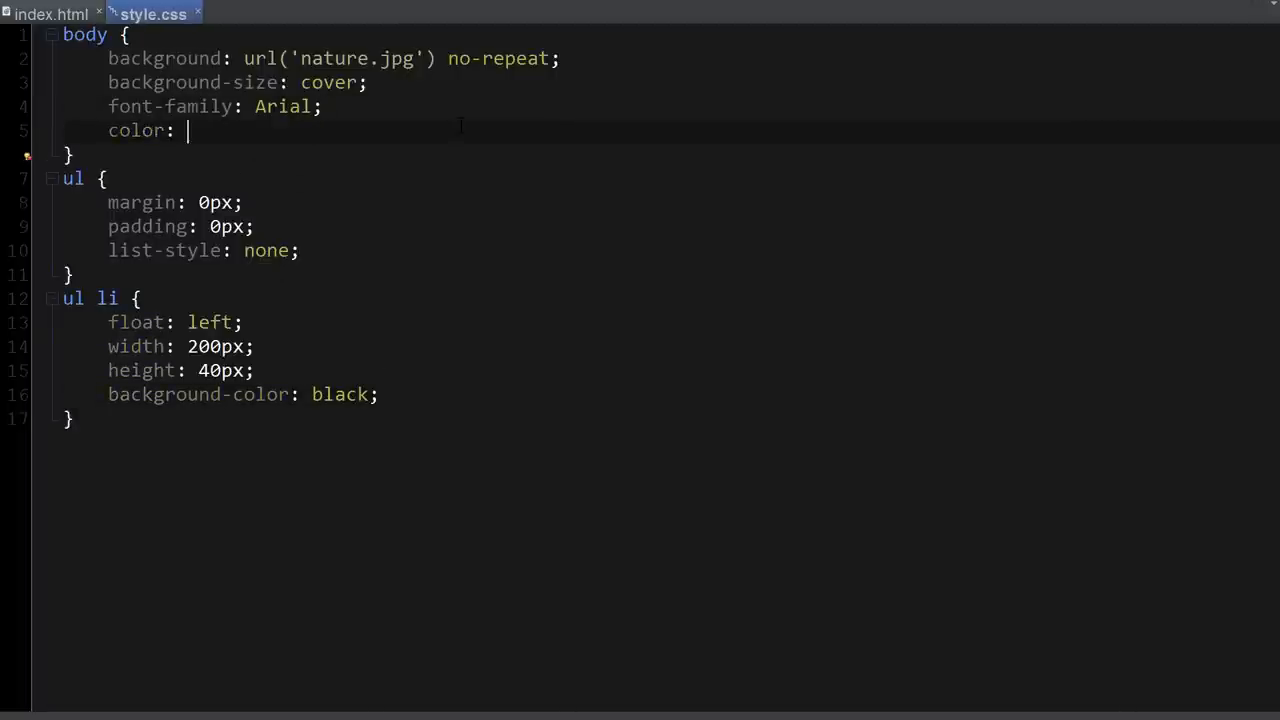
type("white;")
key("ctrl+s")
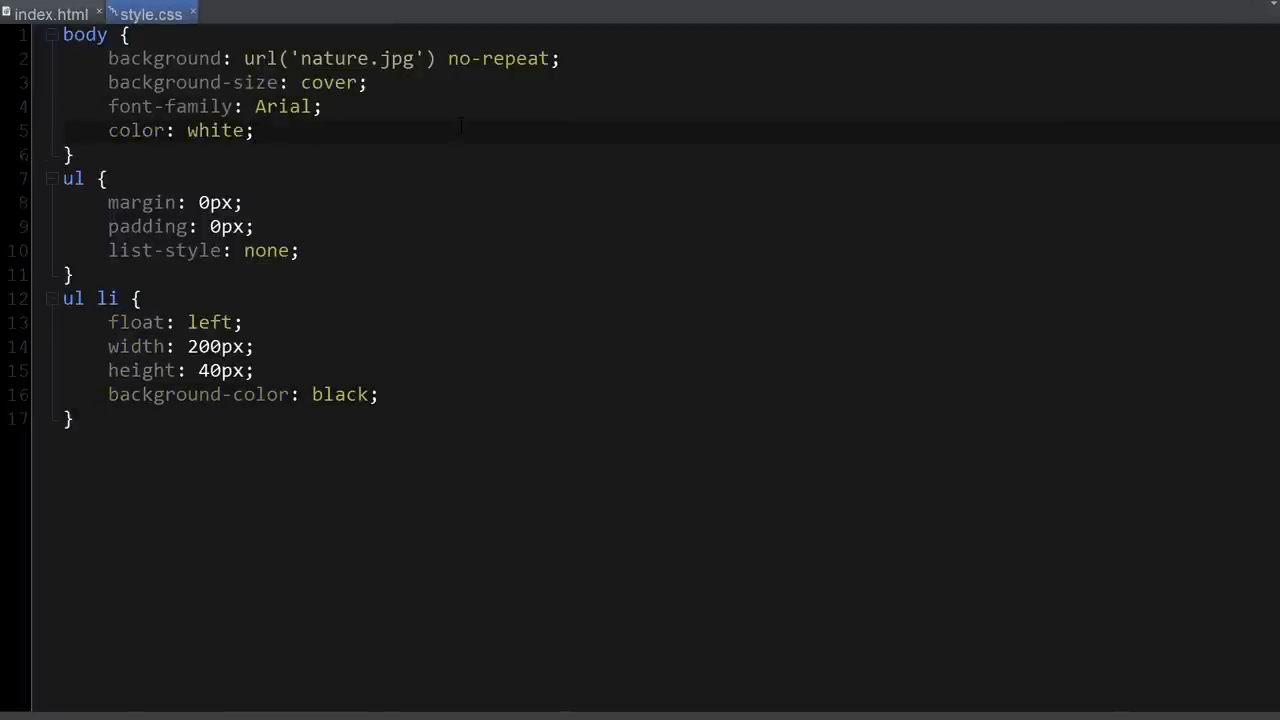
key("alt+Tab")
key("F5")
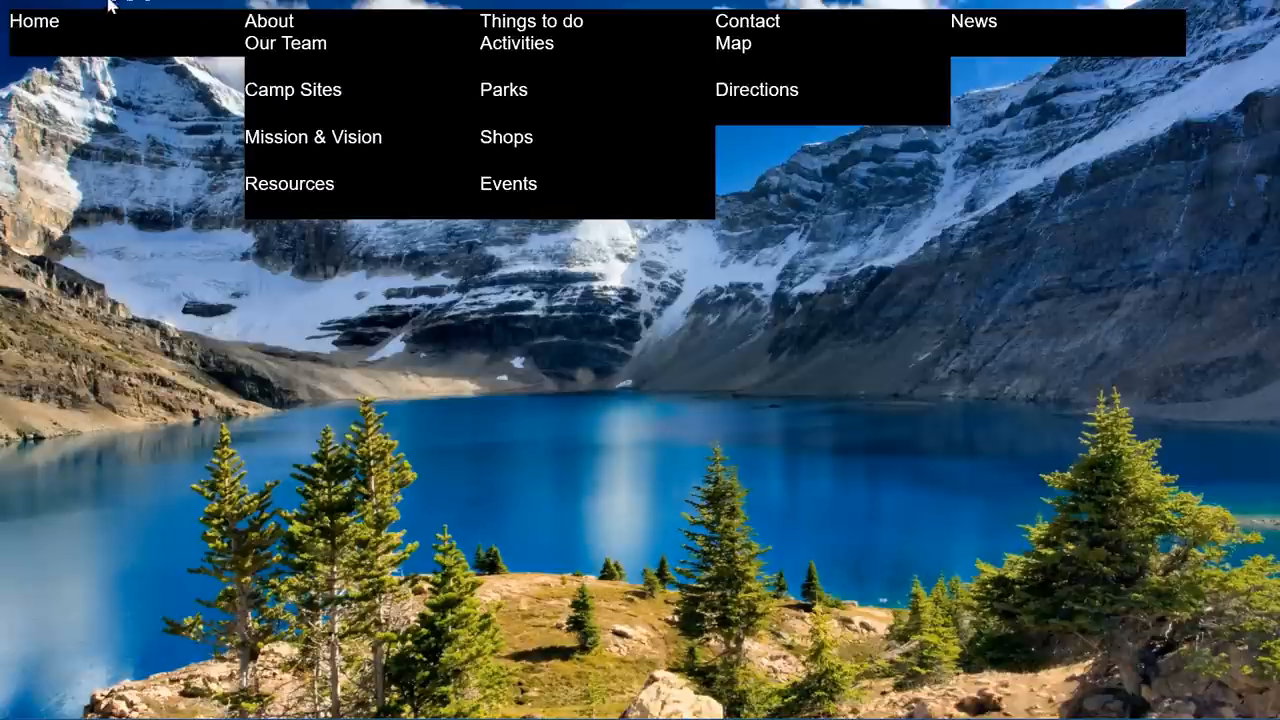
Step: Highlight the white menu labels and the About submenu in the reloaded page
left_click_drag(50, 20, 904, 52)
left_click(822, 186)
left_click_drag(10, 20, 780, 30)
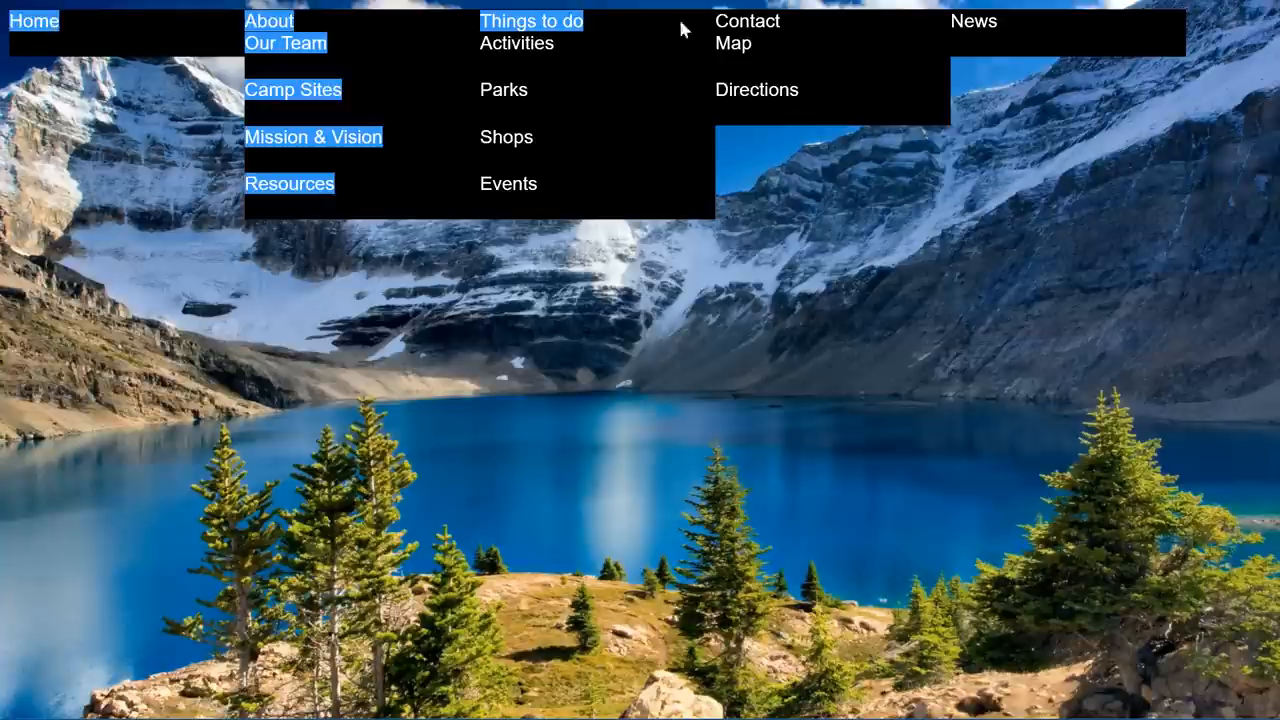
left_click(990, 27)
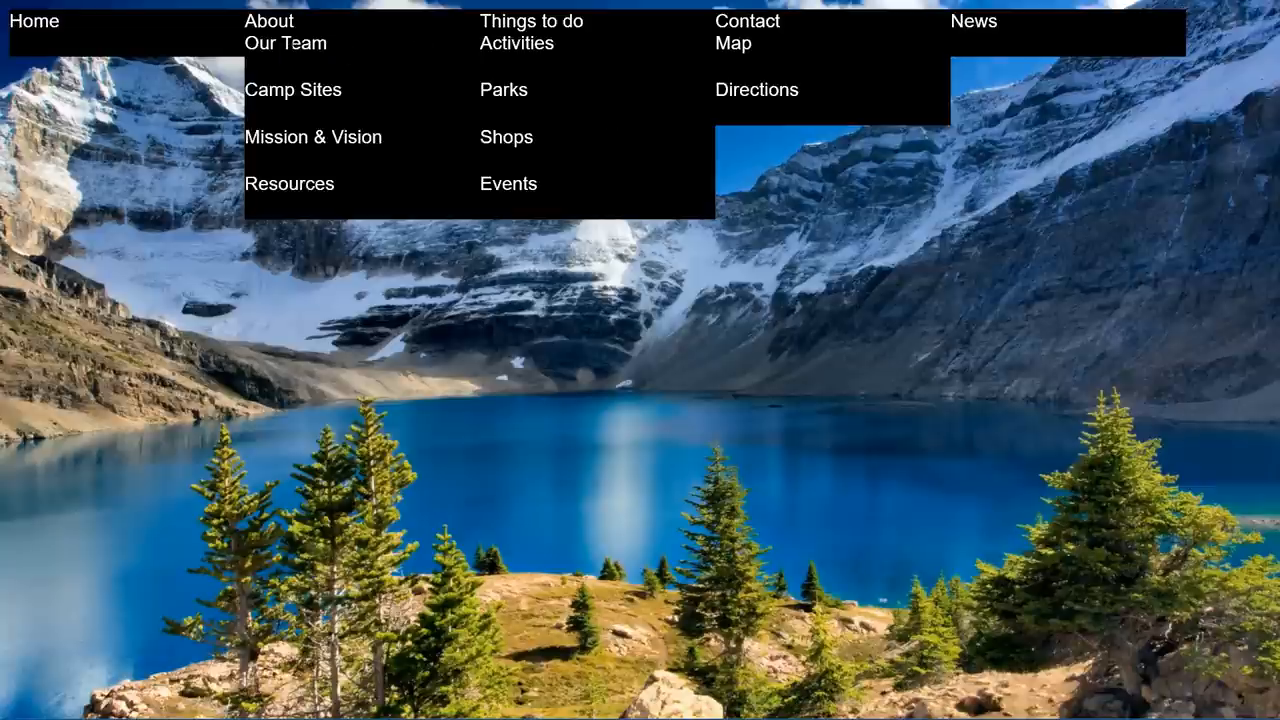
mouse_move(278, 43)
left_mouse_down()
mouse_move(329, 114)
mouse_move(450, 226)
left_mouse_up()
left_click(450, 226)
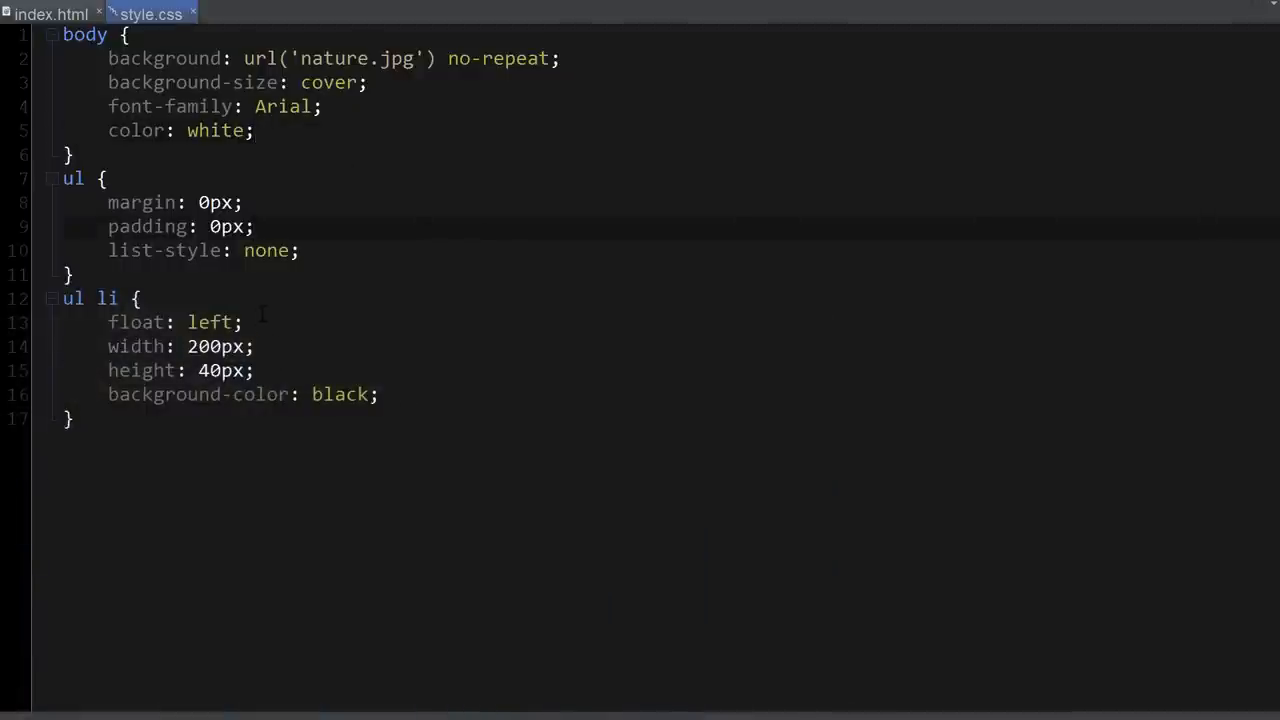
Step: Review the float, width, height and background-color lines of the ul li rule
left_click_drag(244, 322, 108, 322)
left_click_drag(255, 346, 108, 346)
left_click_drag(256, 370, 108, 370)
key("Right")
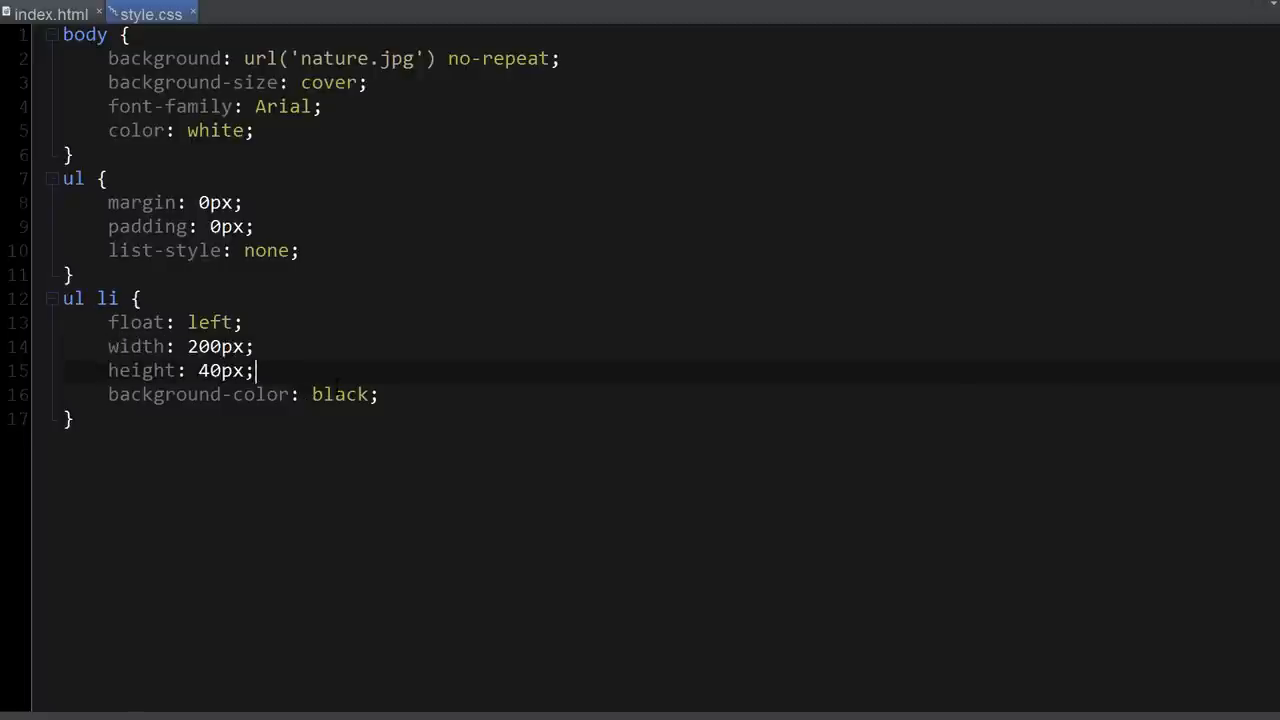
left_click_drag(380, 394, 108, 394)
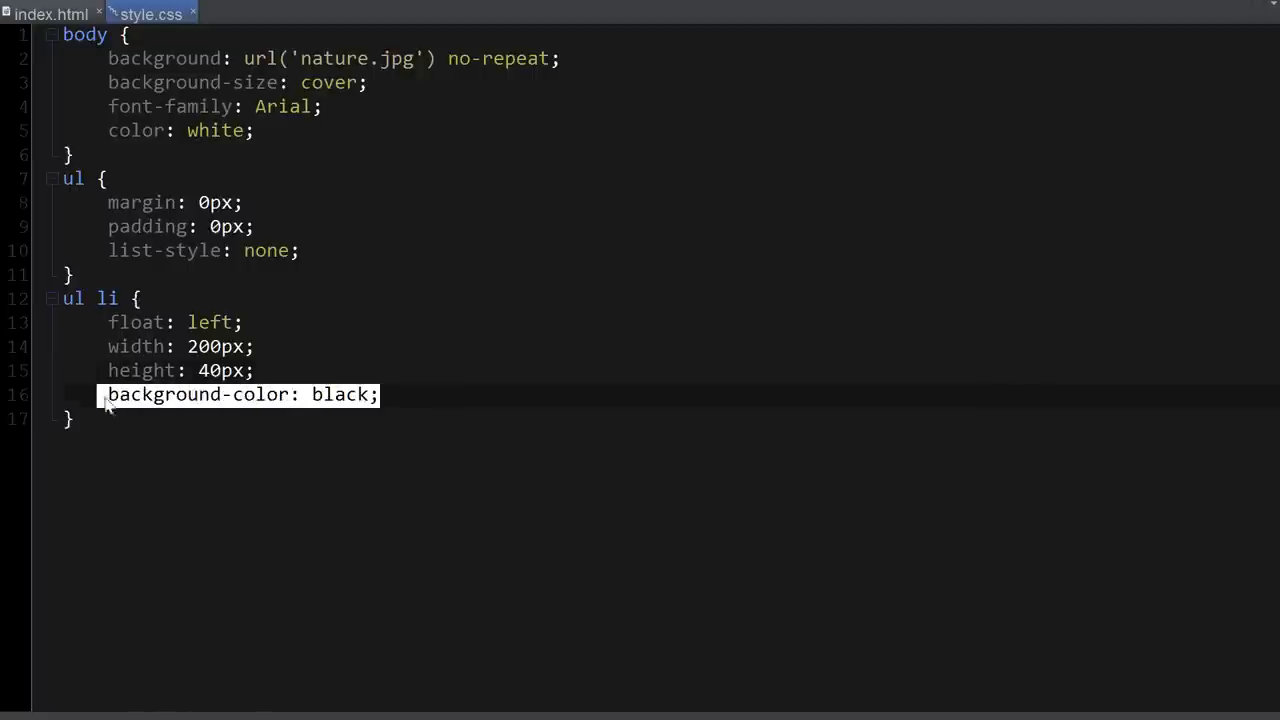
left_click(398, 418)
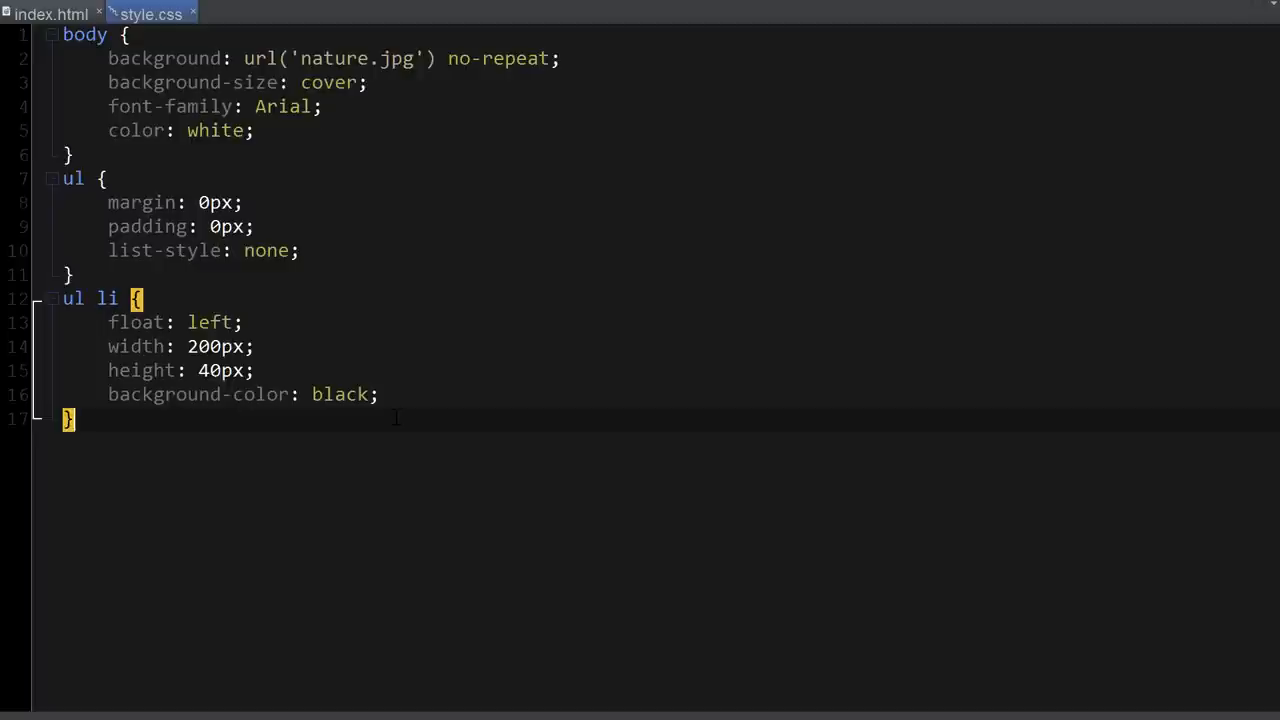
Step: Add opacity .8 to ul li, save, and check the translucent menu boxes in the browser
key("Up")
key("Return")
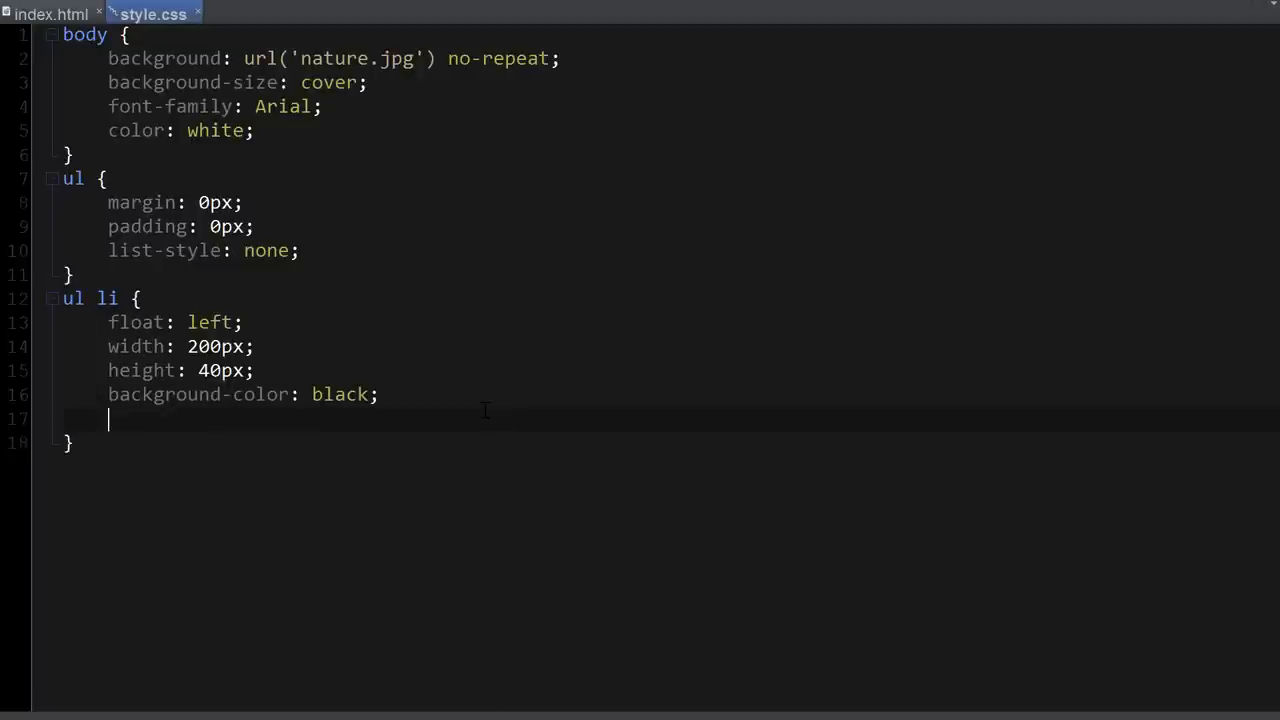
type("opacity: .")
type("8;")
key("ctrl+s")
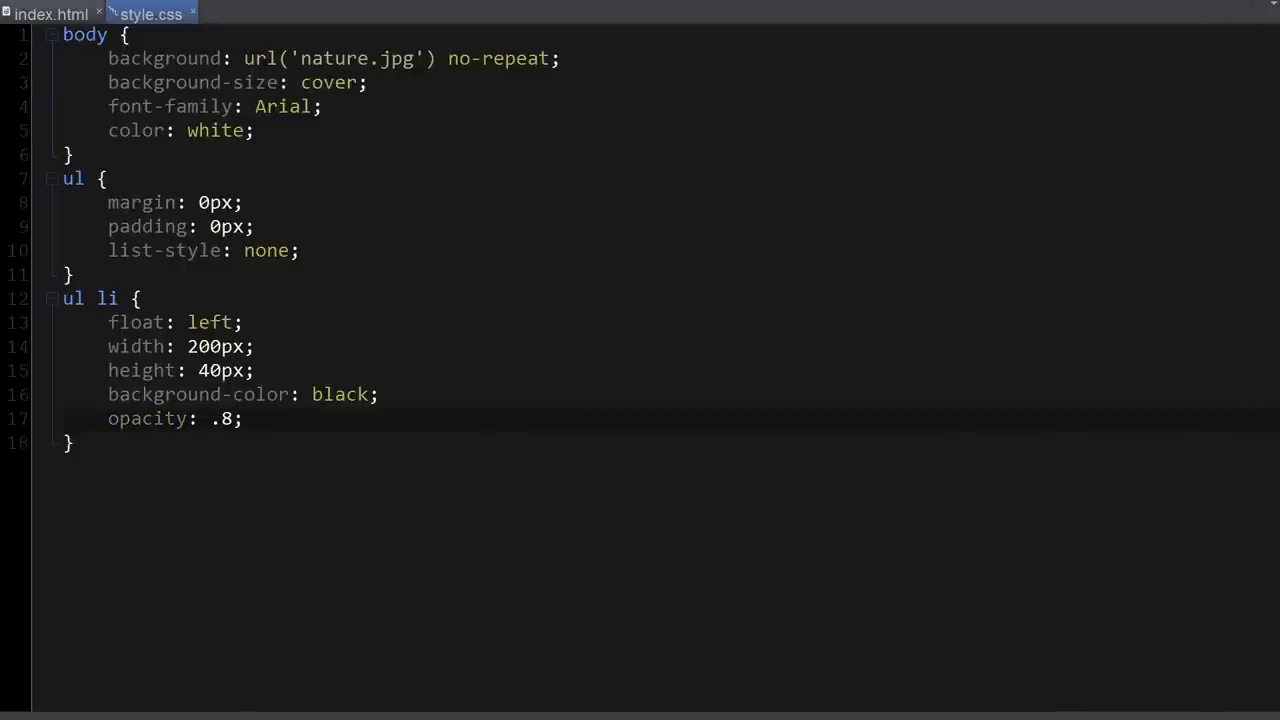
key("alt+Tab")
key("F5")
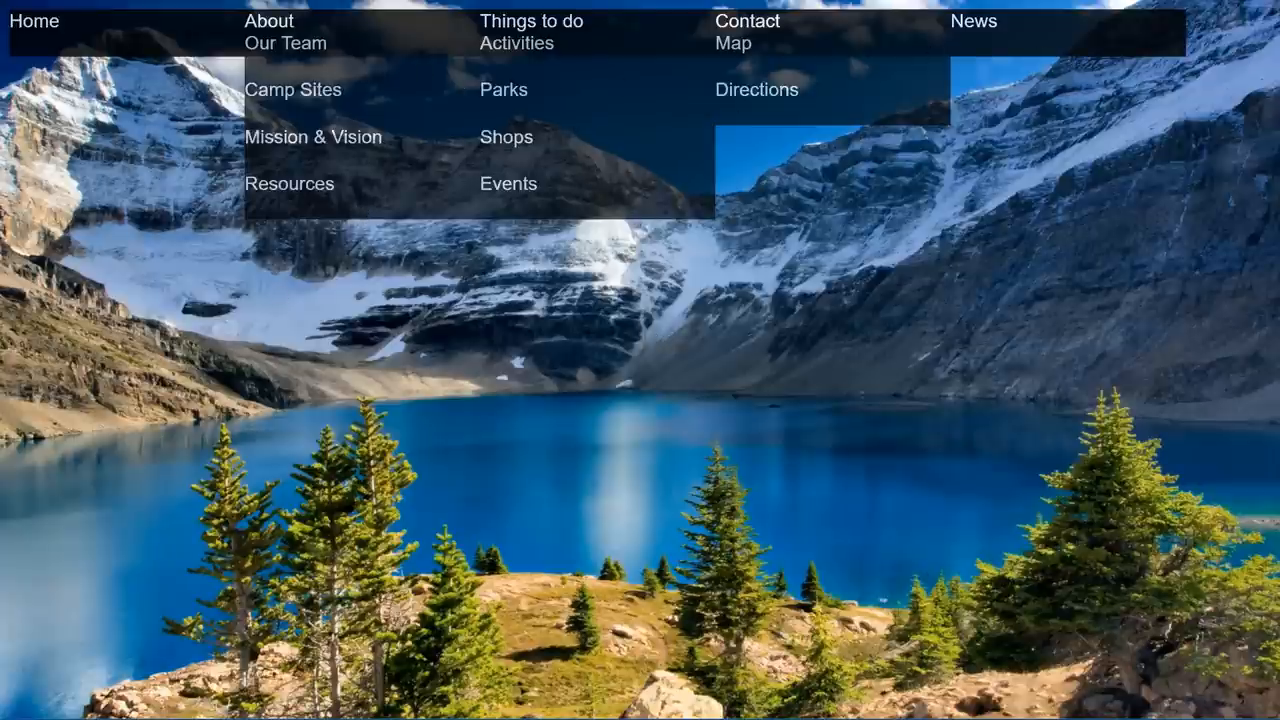
key("alt+Tab")
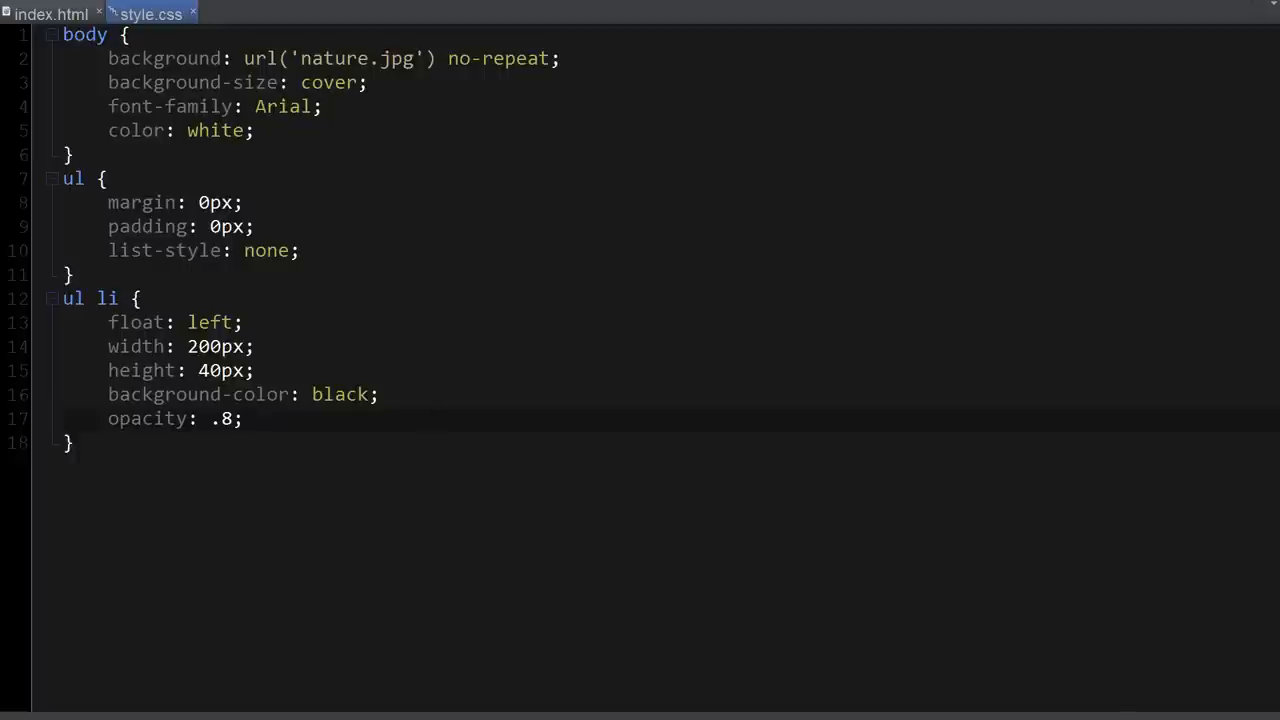
key("alt+Tab")
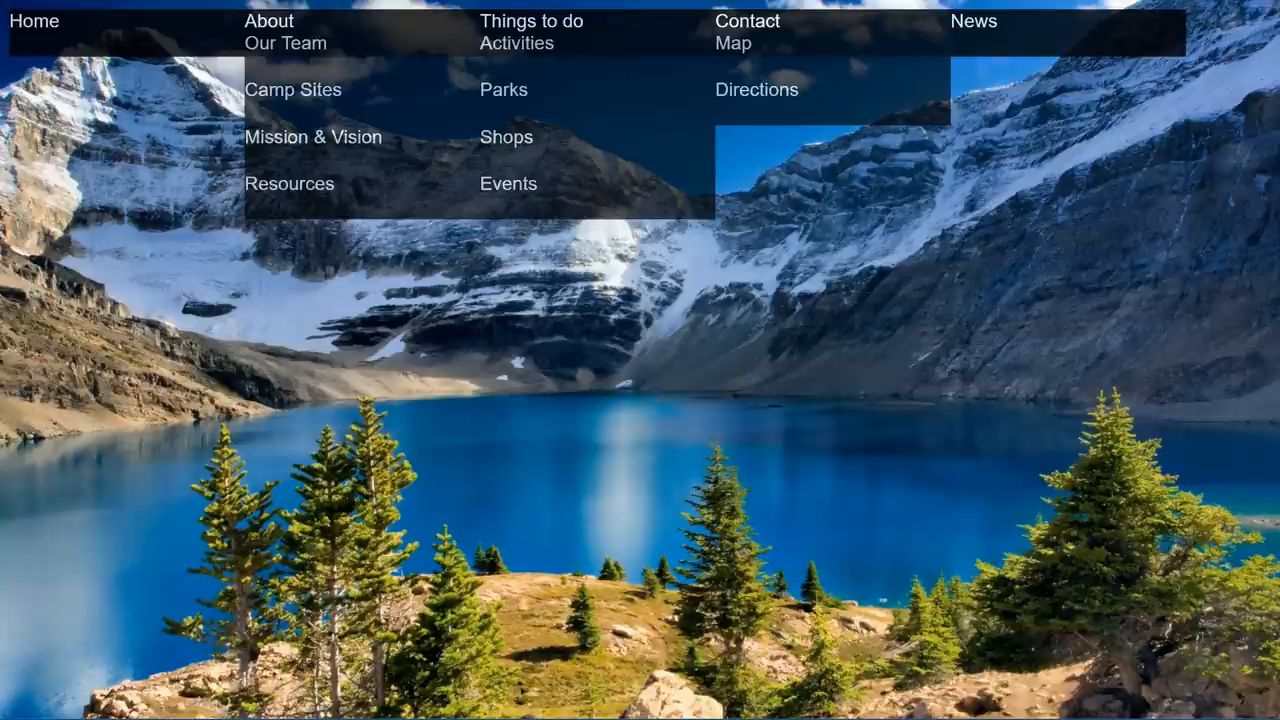
key("alt+Tab")
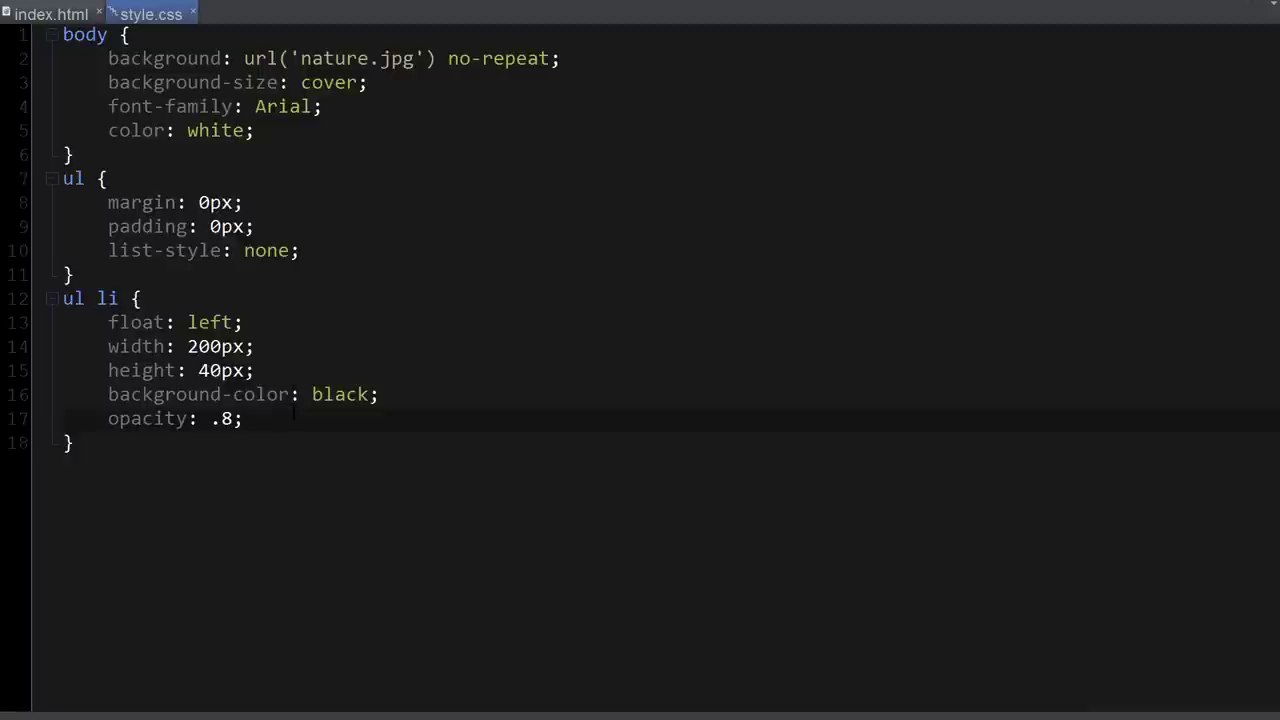
Step: Add line-height 40px, text-align center and font-size 20px to ul li, save and reload the preview
key("Return")
type("line-")
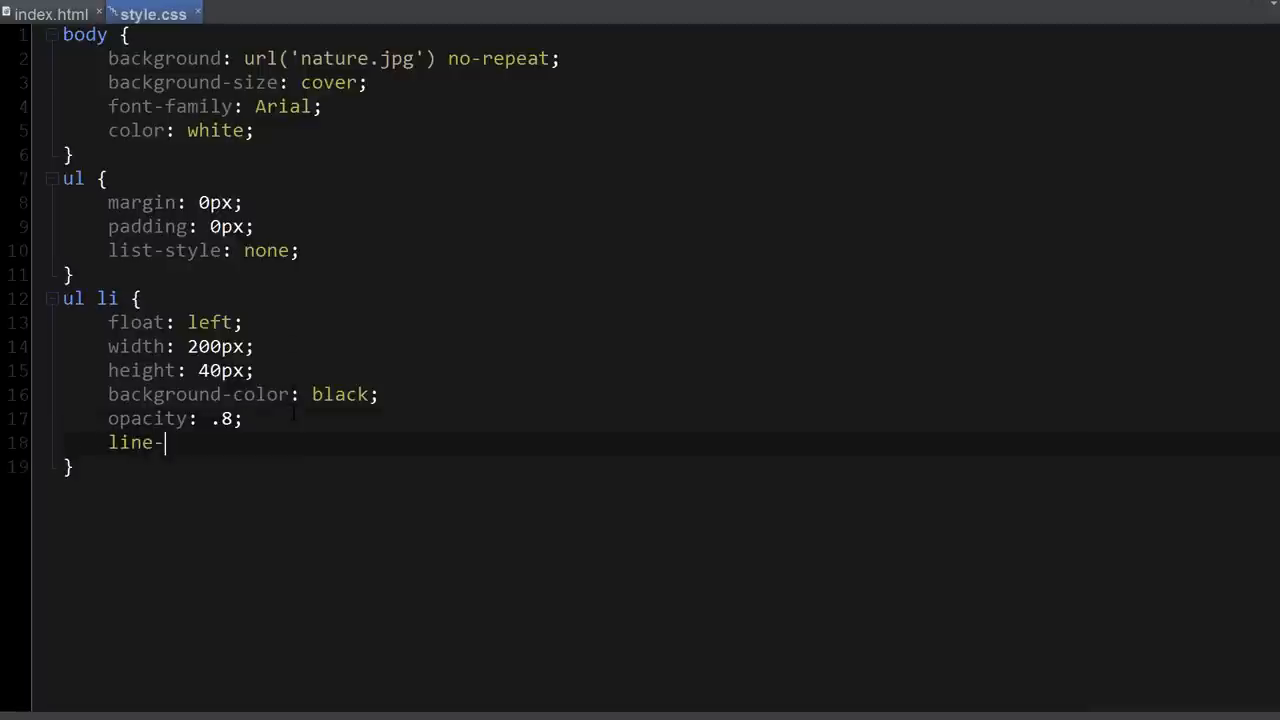
type("height: 40p")
type("x;")
key("Return")
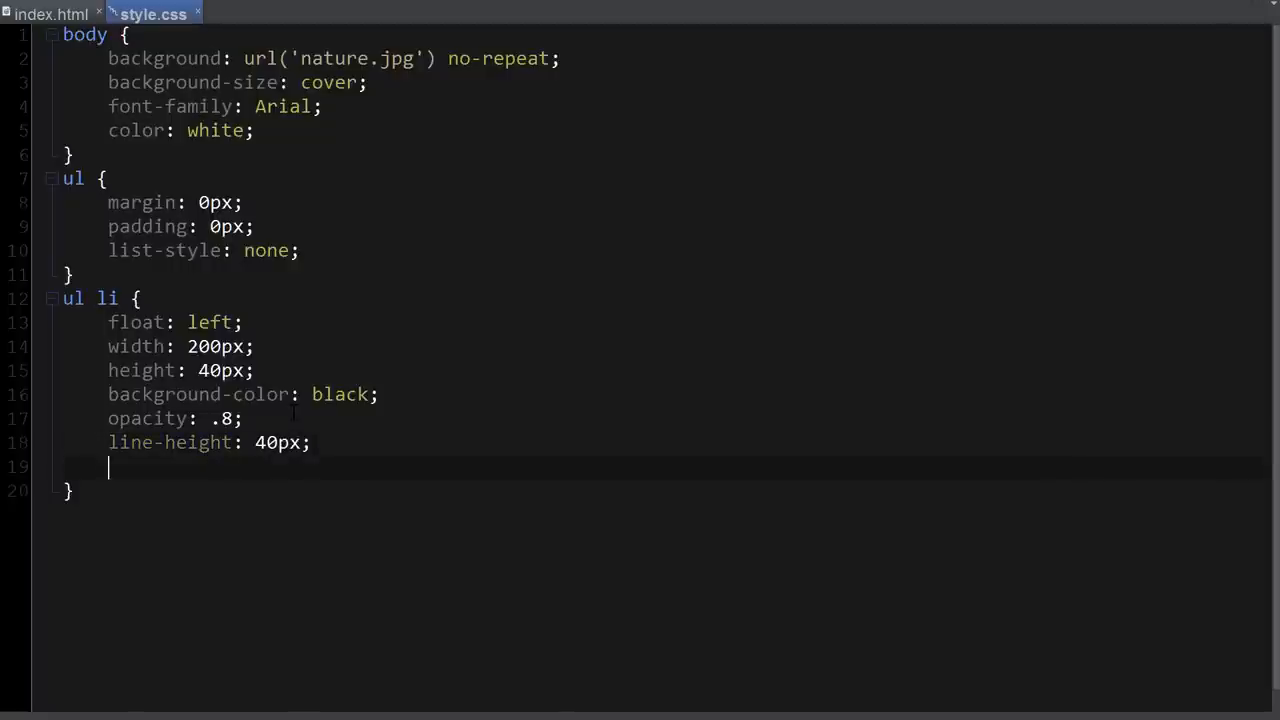
type("text-")
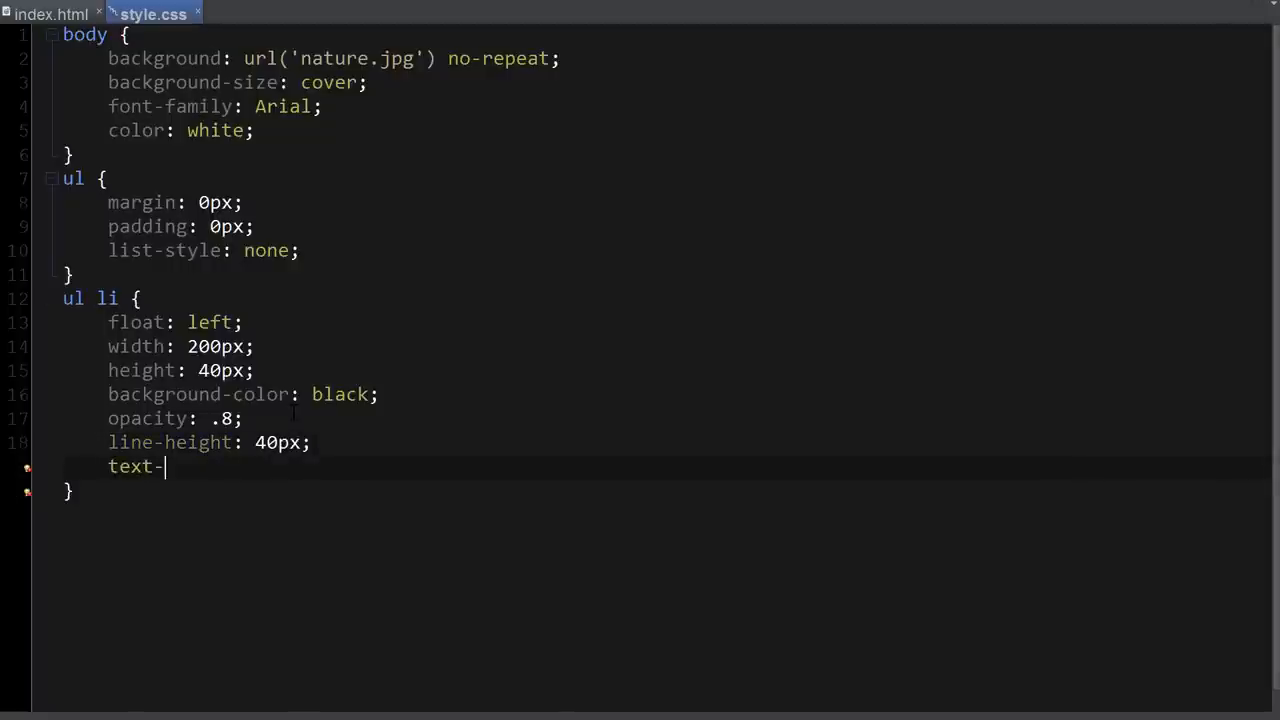
type("align: ")
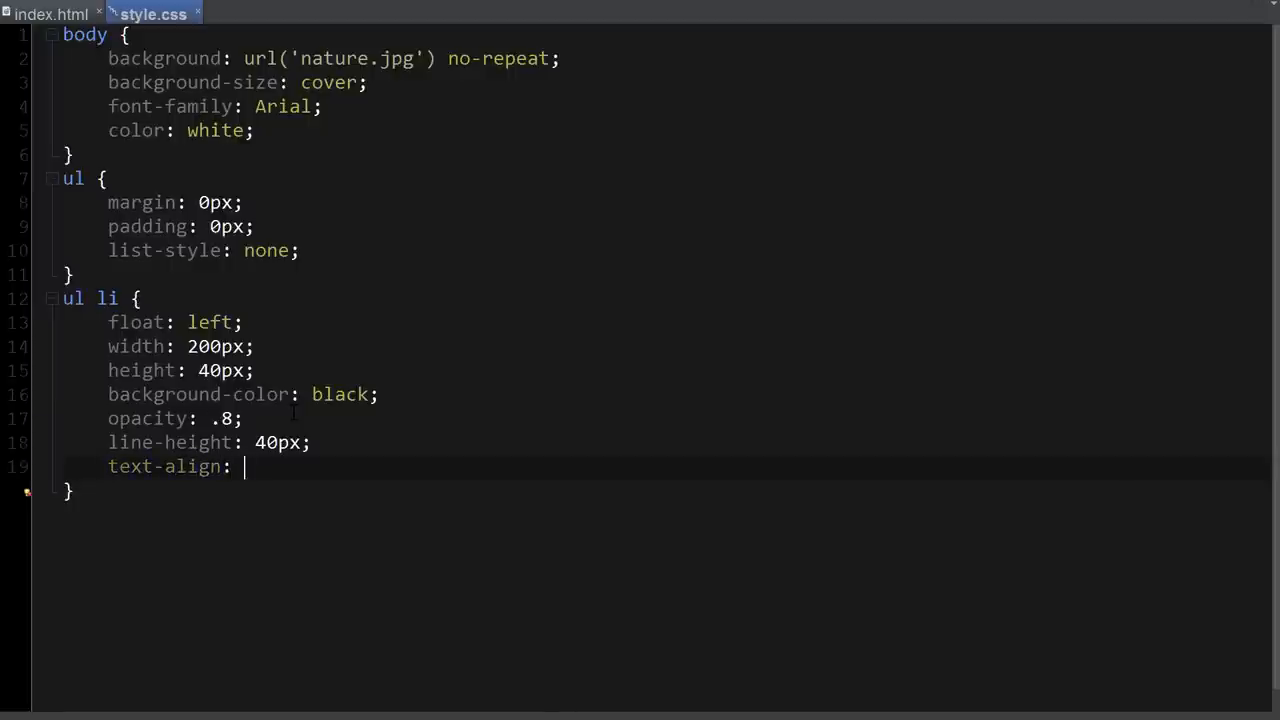
type("ce")
type("nter;")
key("ctrl+s")
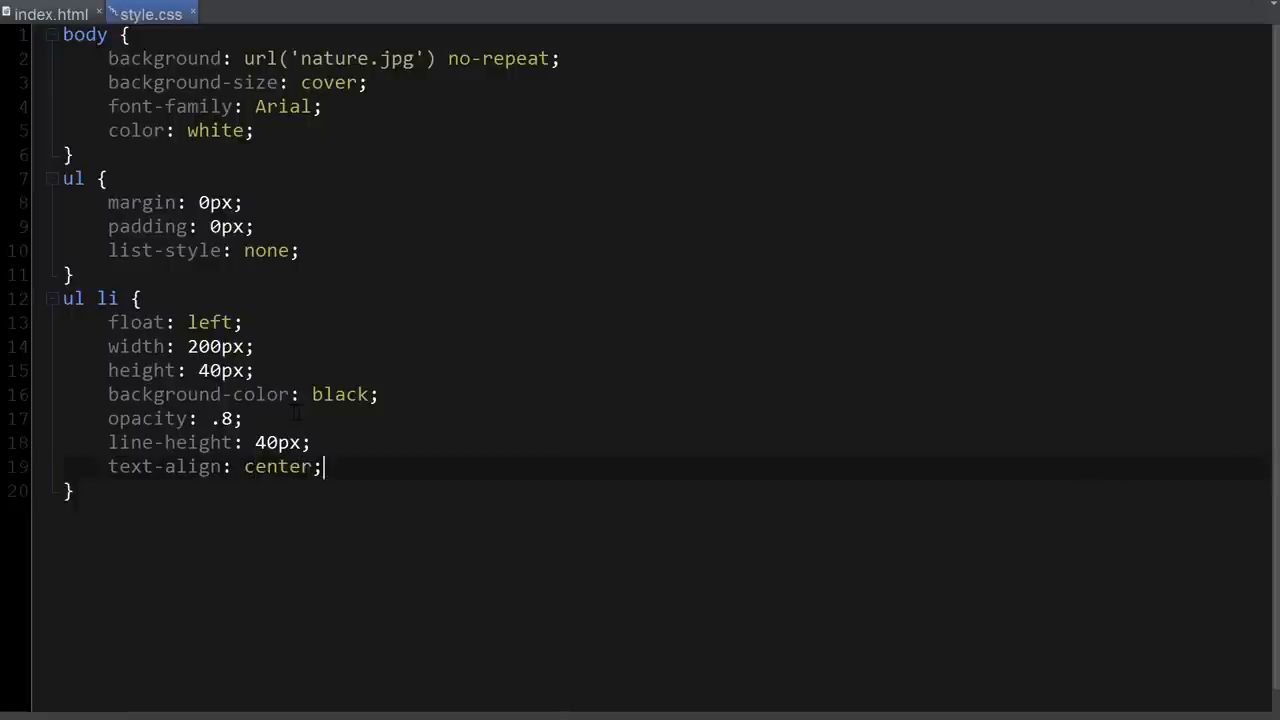
key("Return")
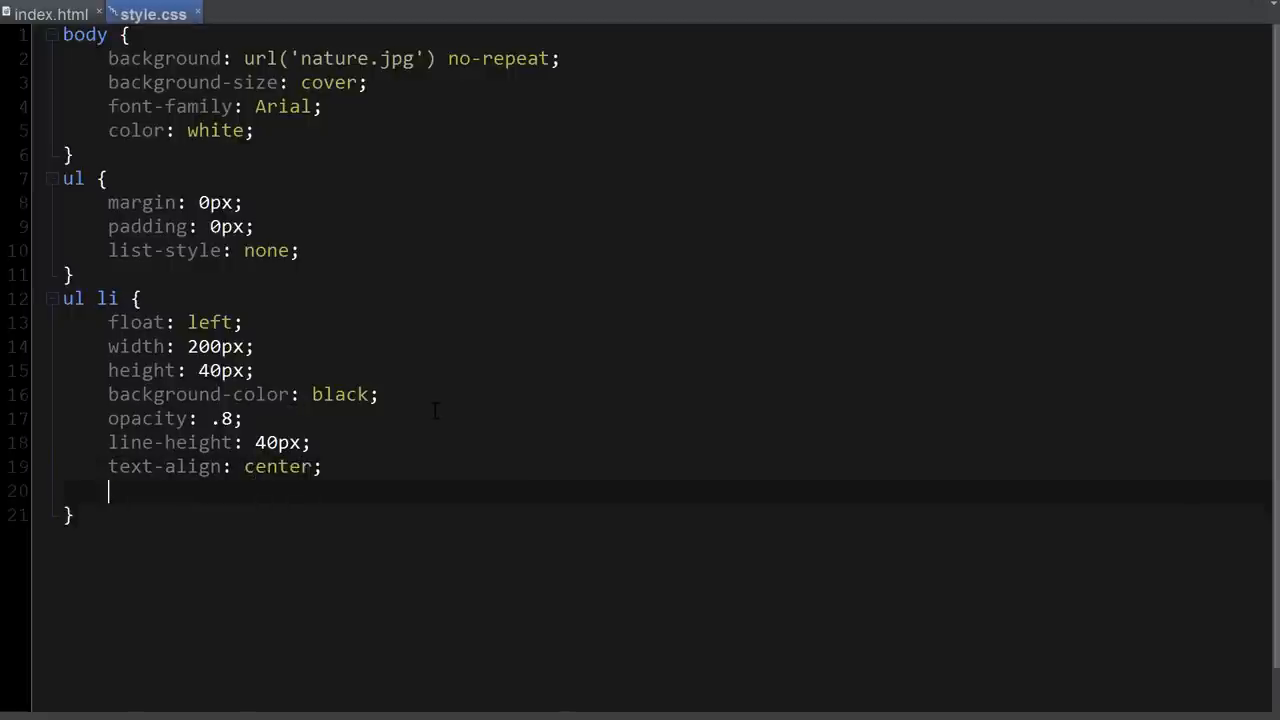
type("font-size: 2")
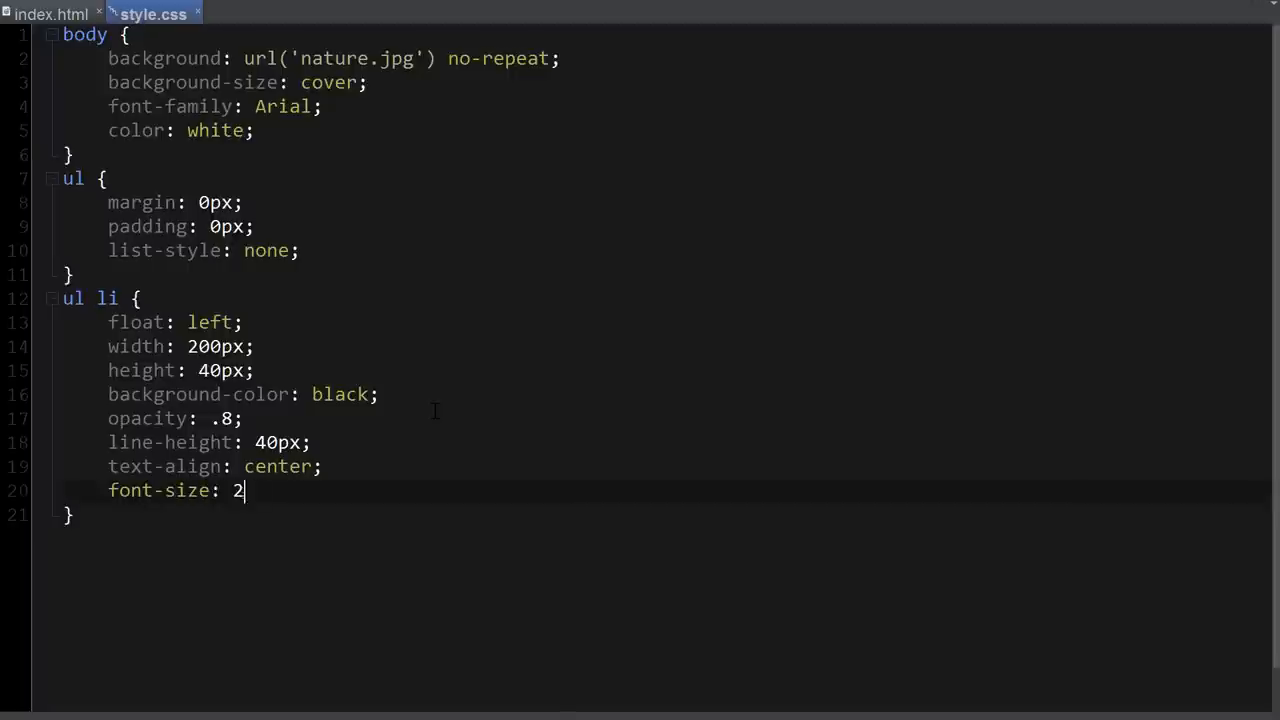
type("0px;")
key("ctrl+s")
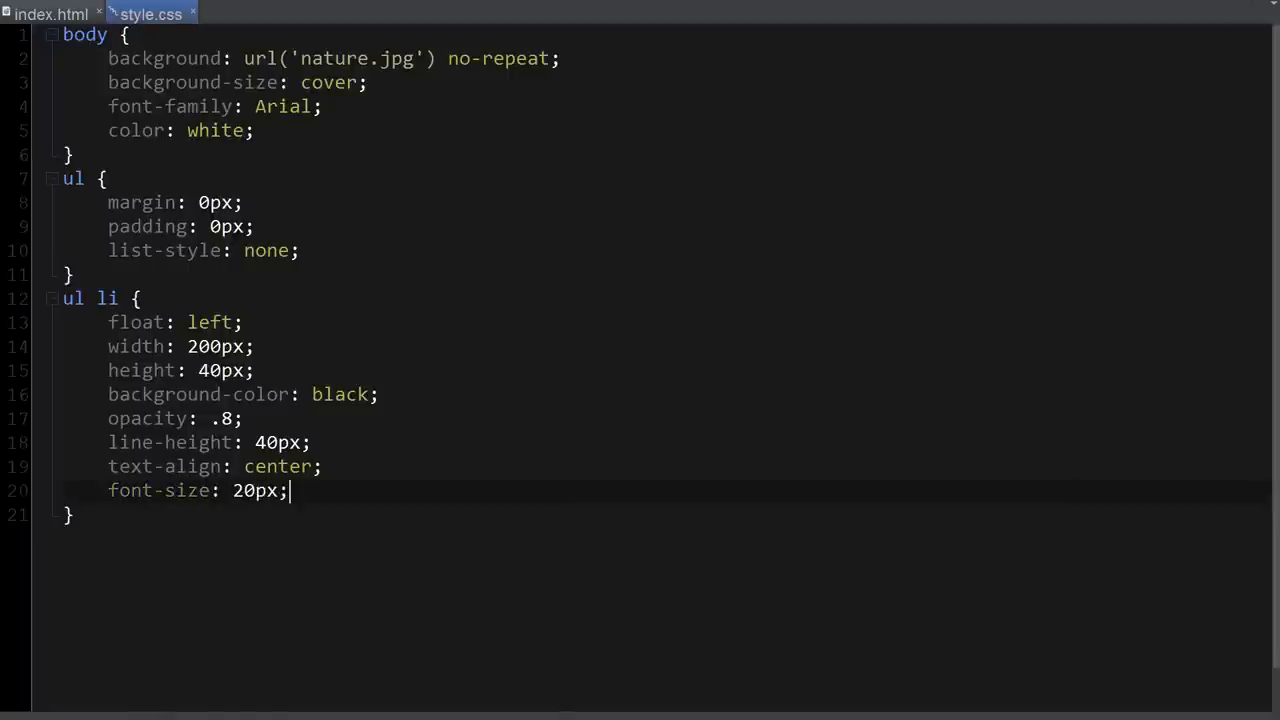
key("alt+Tab")
key("F5")
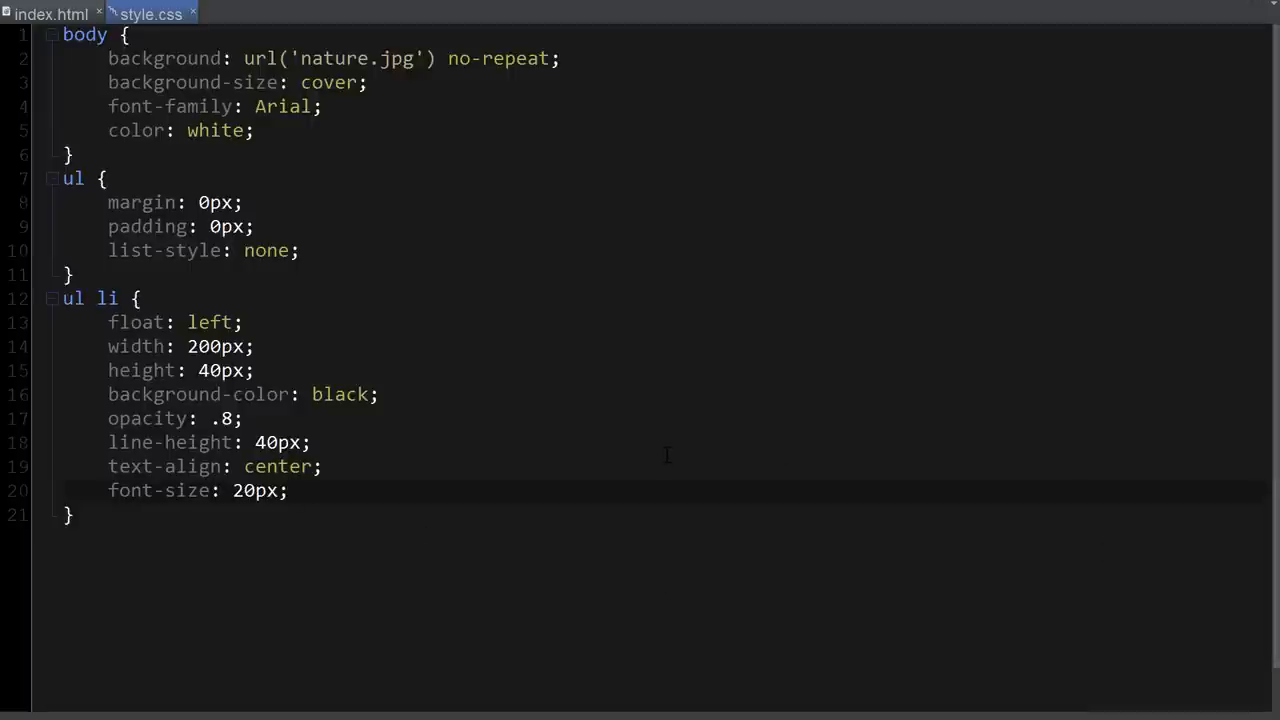
Step: Write a ul li a rule with text-decoration none, color white and display block
left_click(151, 529)
key("Return")
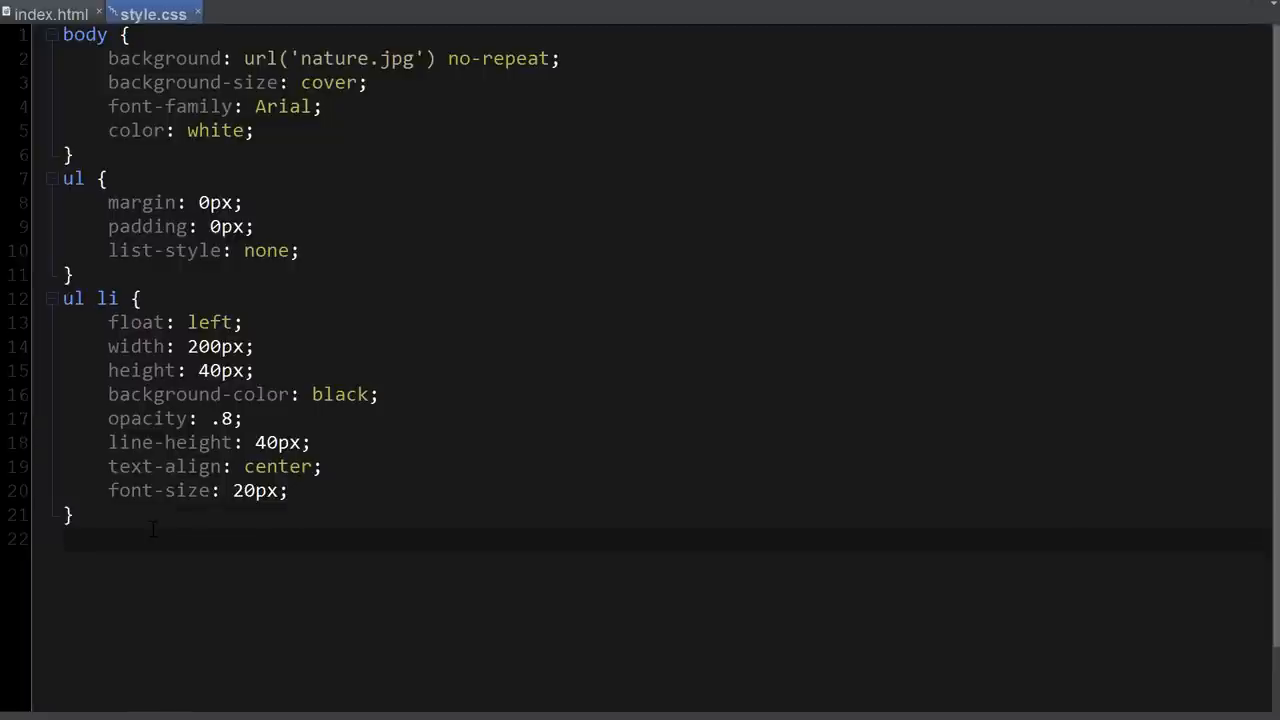
type("ul li a {")
key("Return")
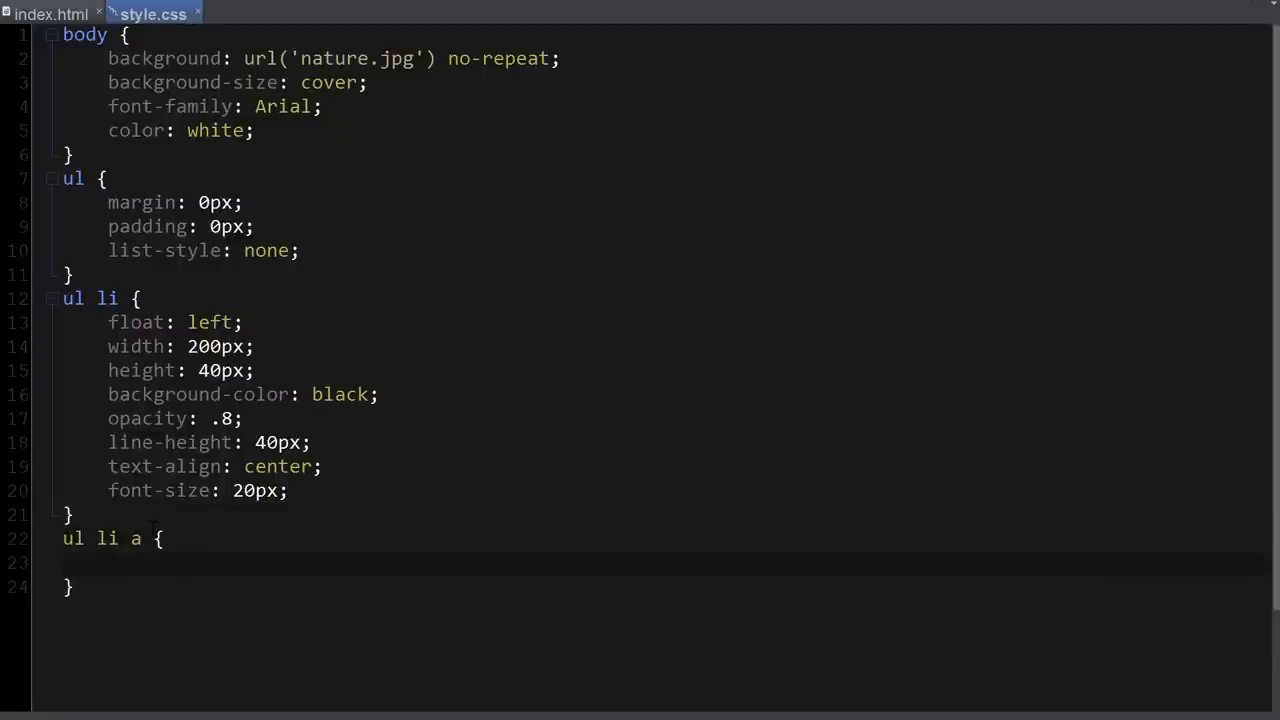
type("text-deco")
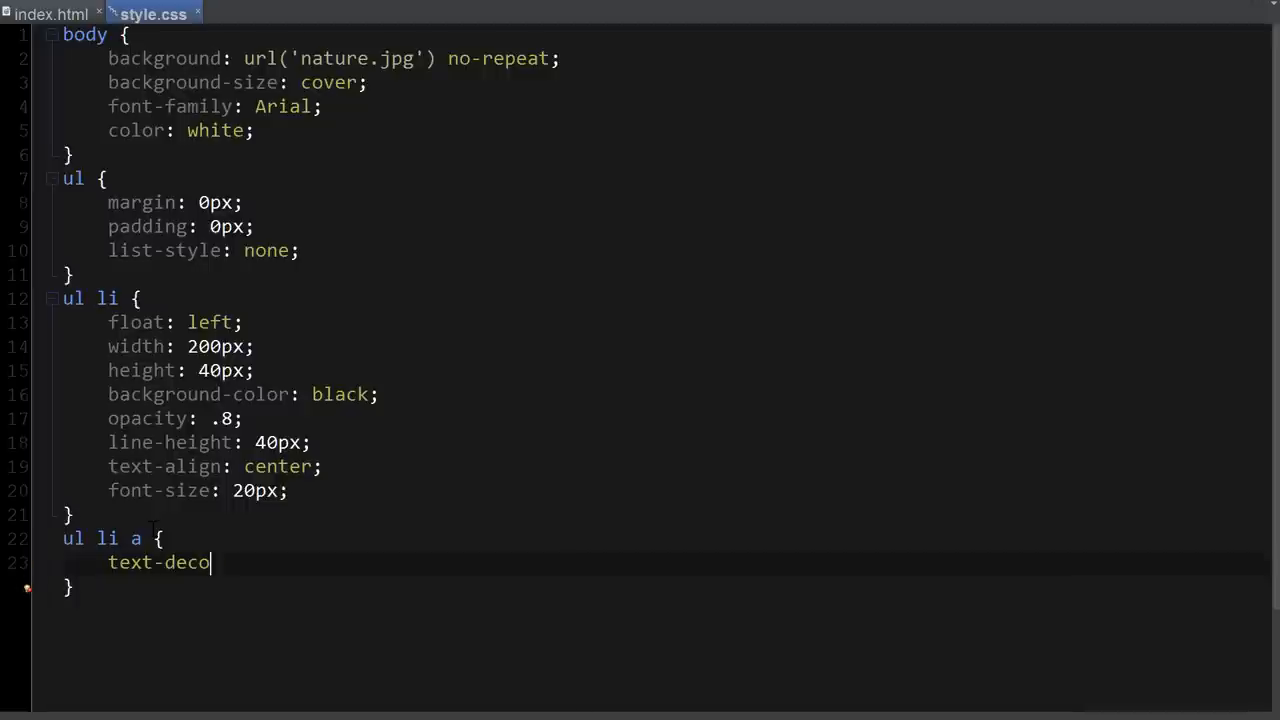
type("ration: none;")
key("Return")
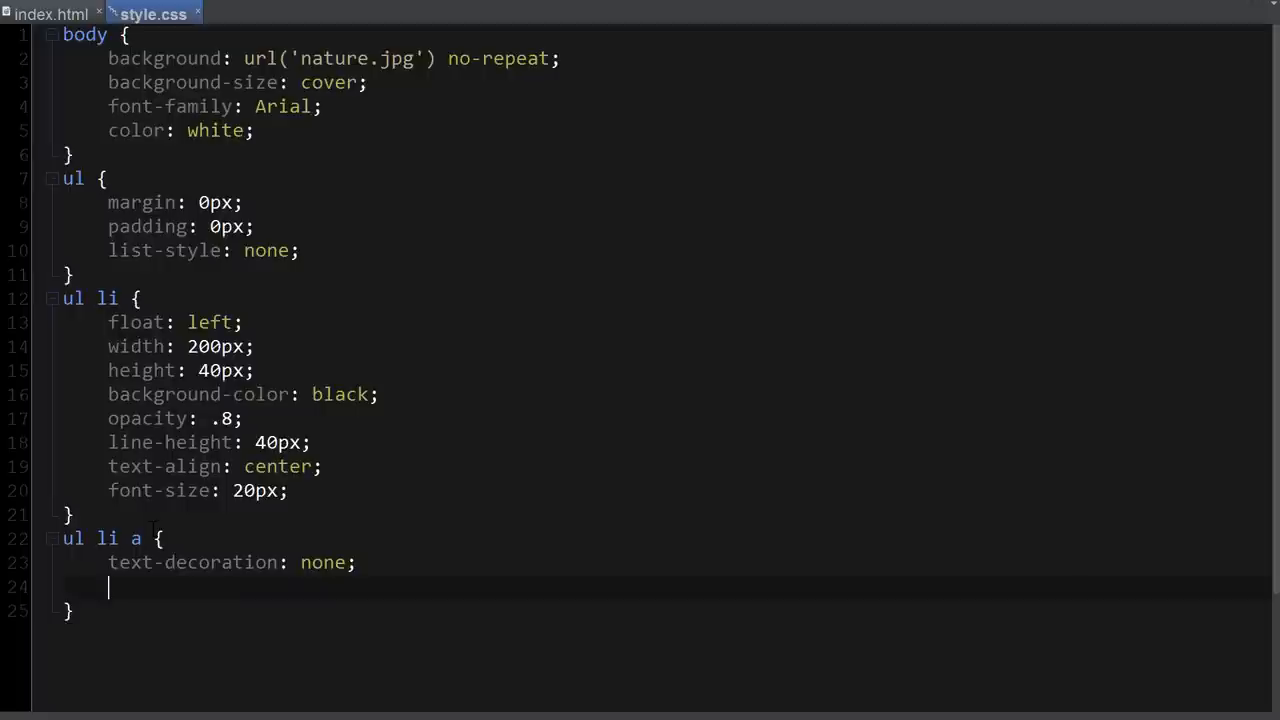
type("col")
type("or: white;")
key("Return")
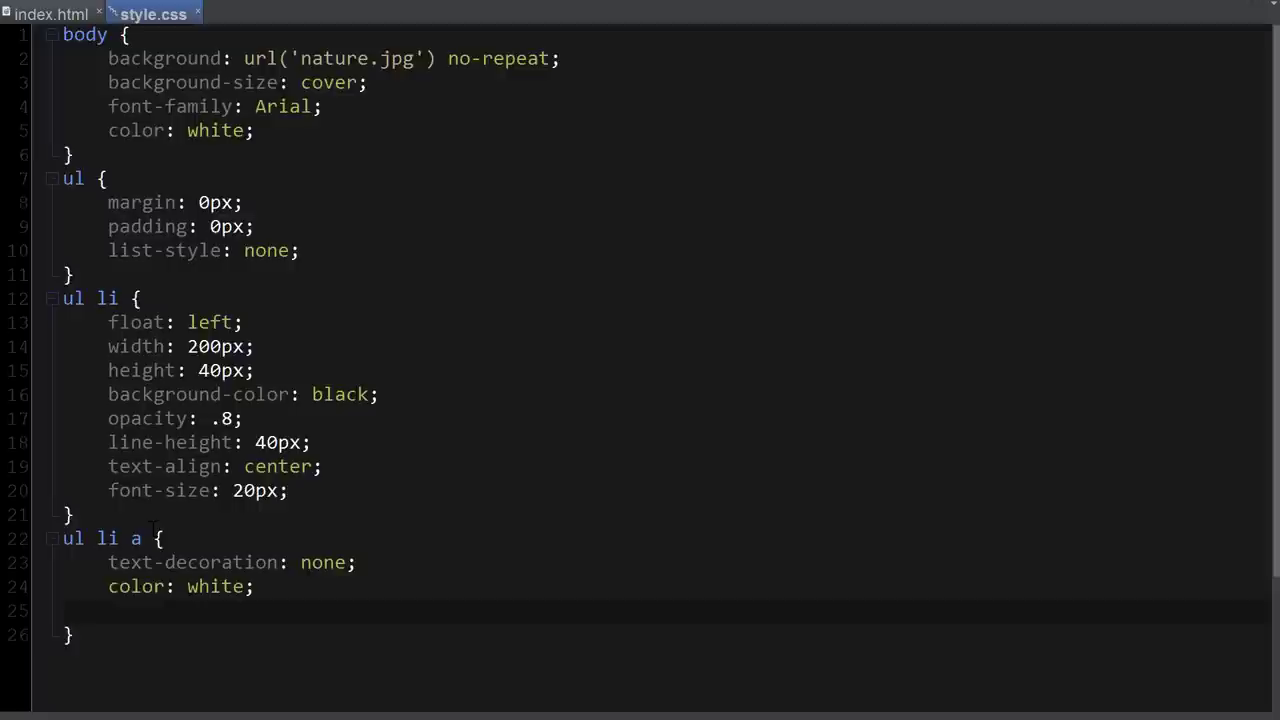
type("display: block")
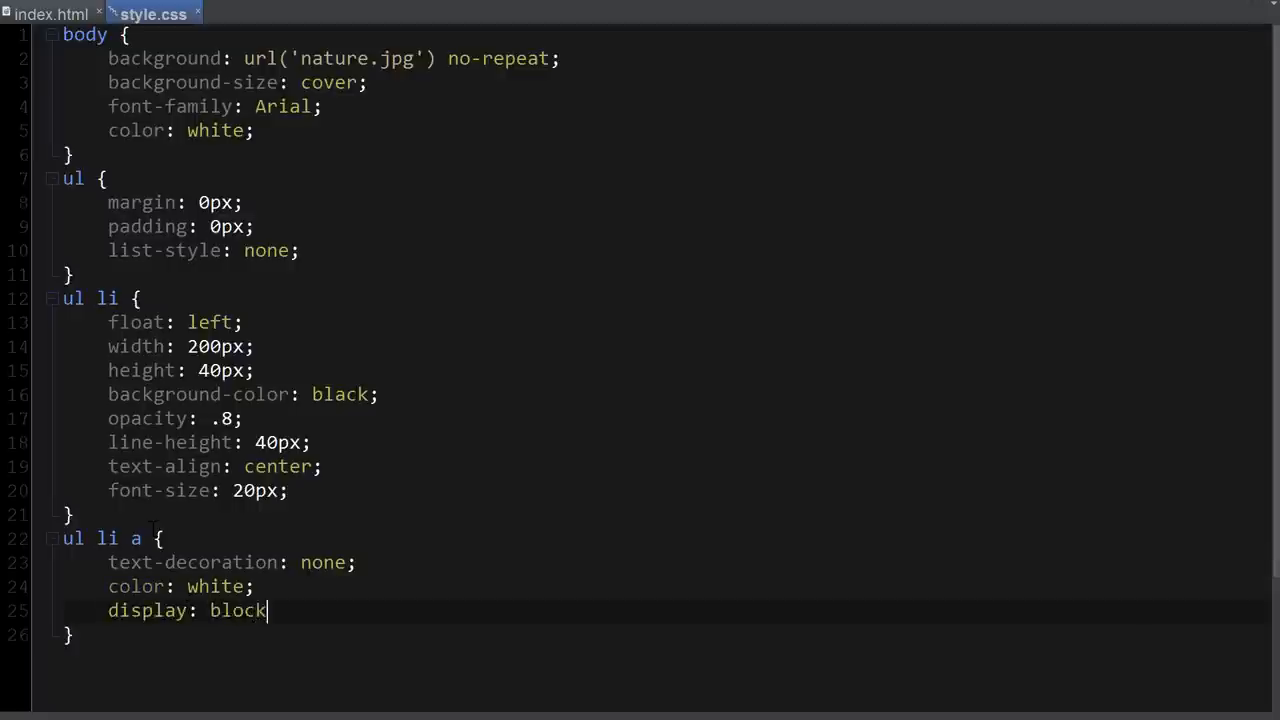
type(";")
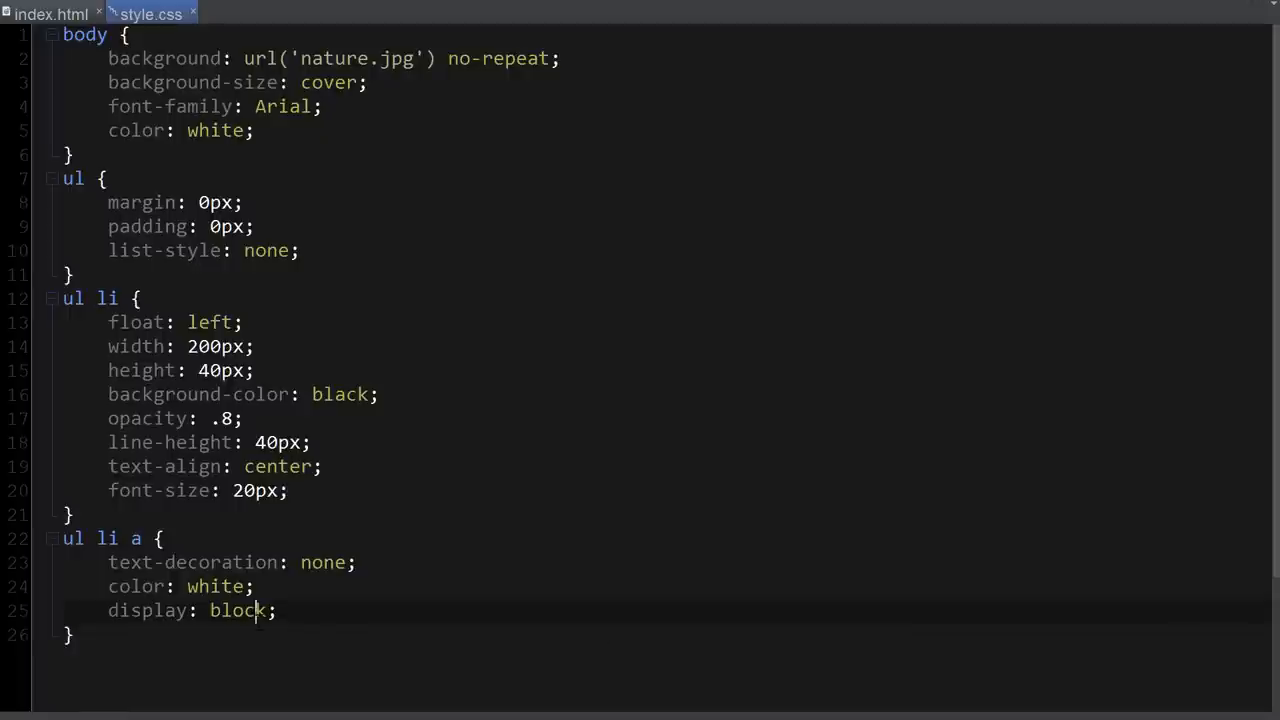
Step: Add a ul li a:hover rule with green background, save, check the preview and start a new line
key("Down")
key("Return")
type("ul")
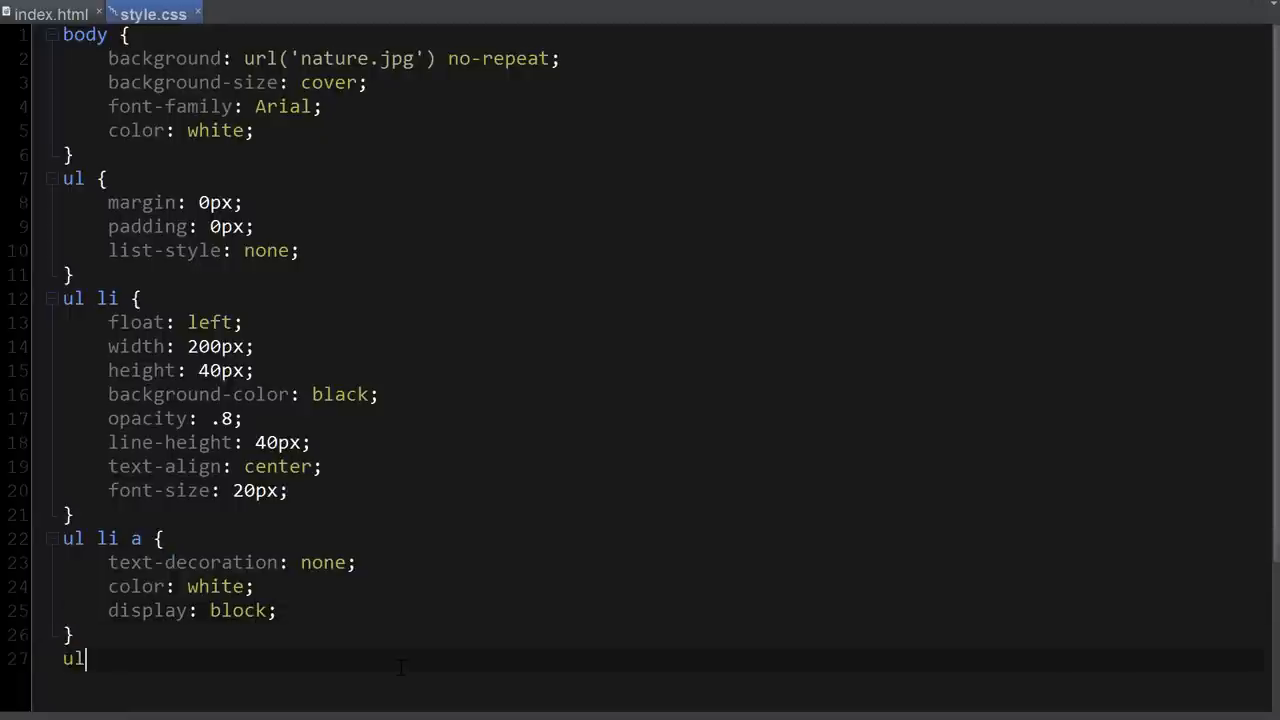
type(" li a:h")
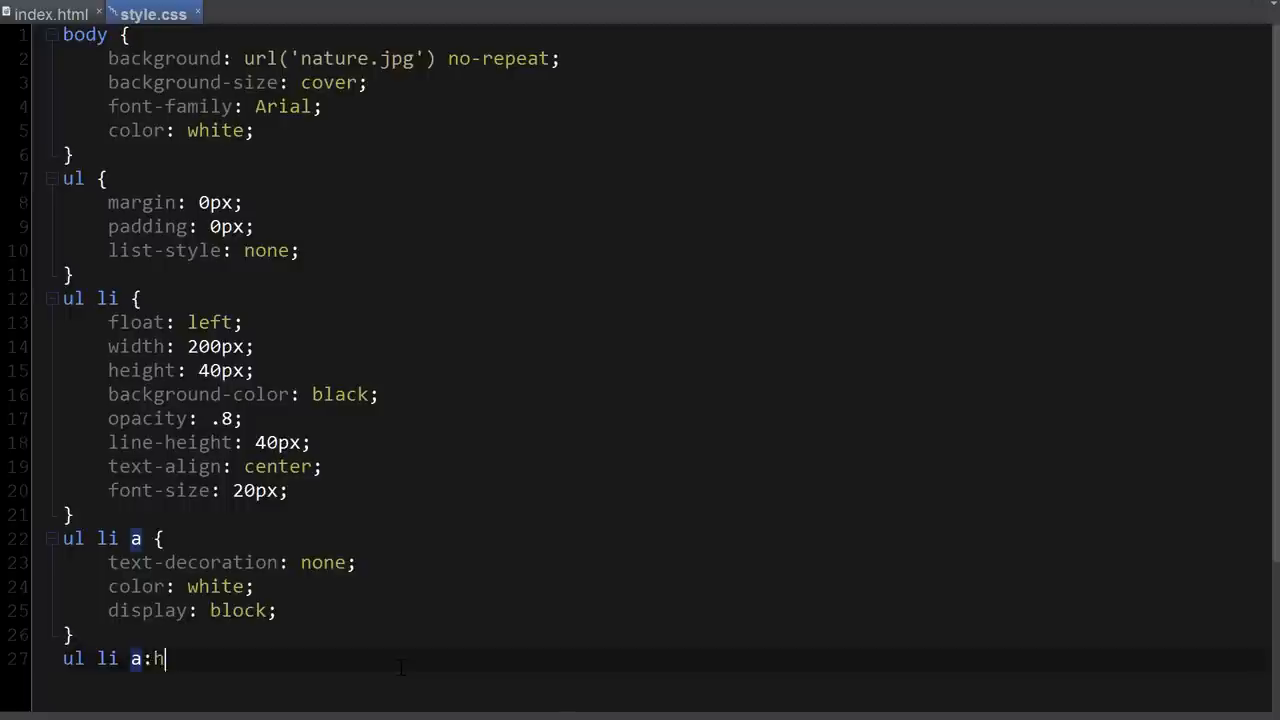
type("over {")
key("Return")
scroll(400, 667, "down", 2)
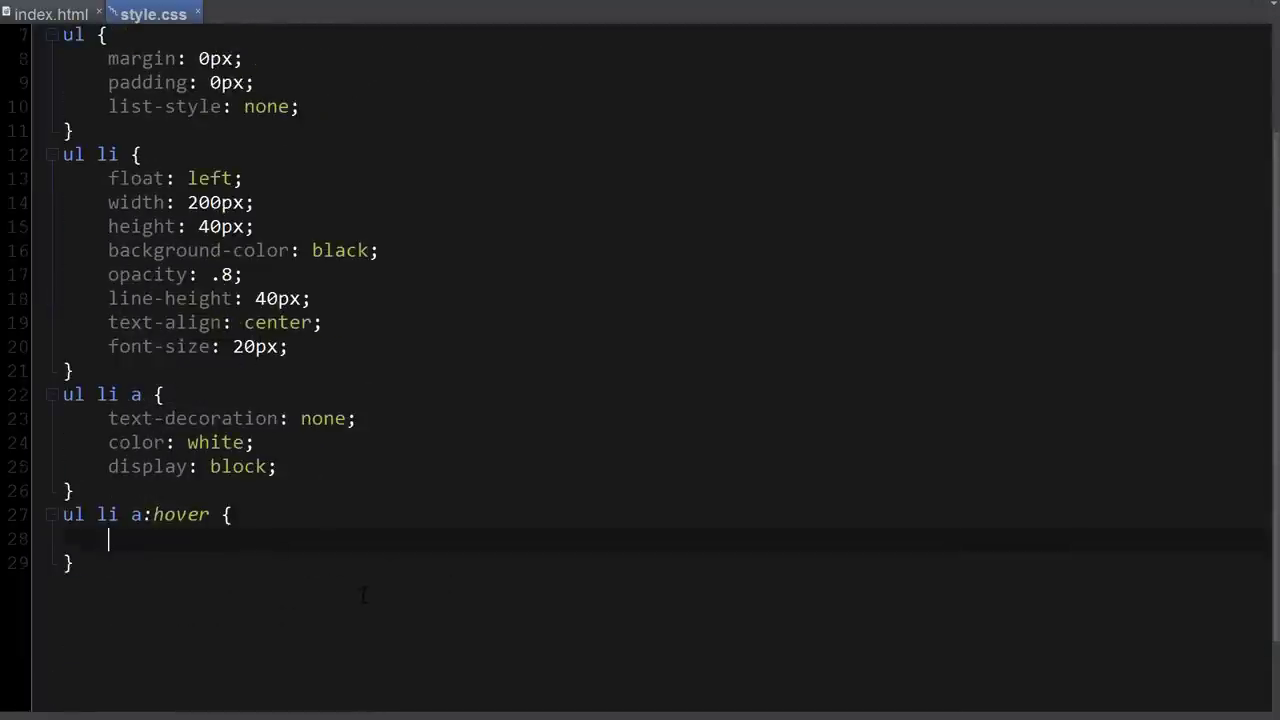
type("back")
type("ground-color: g")
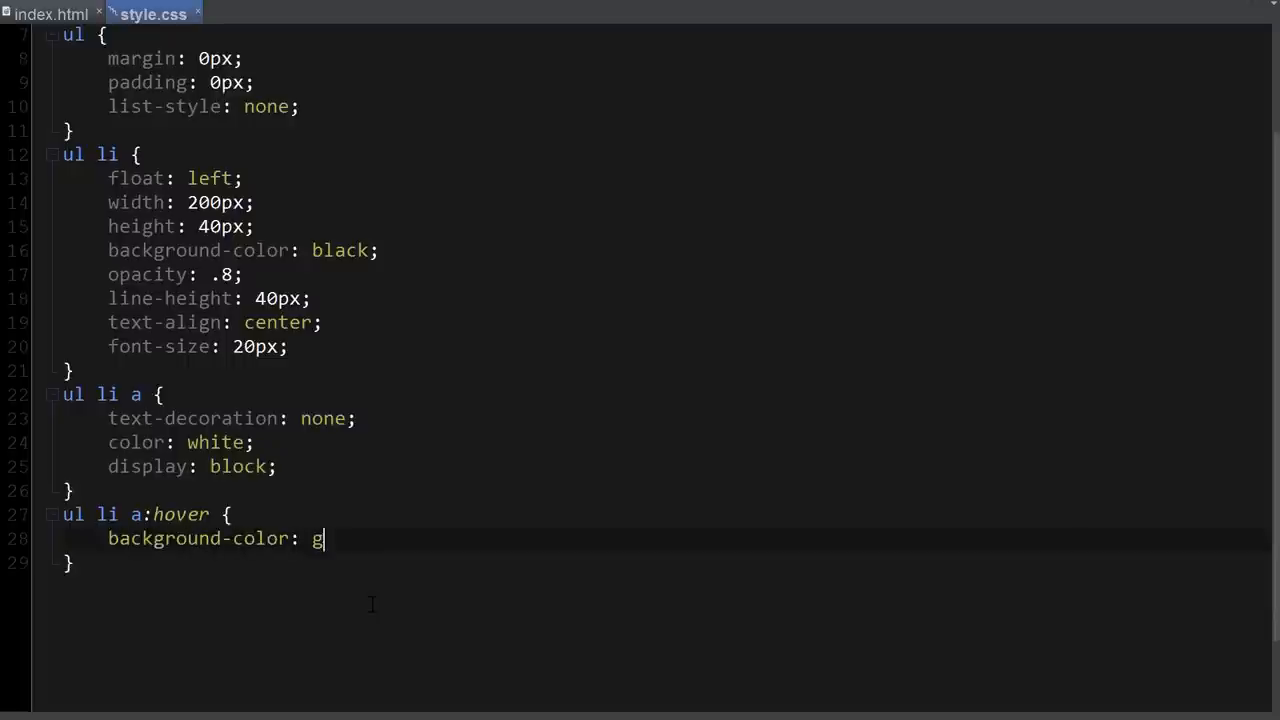
type("reen;")
key("ctrl+s")
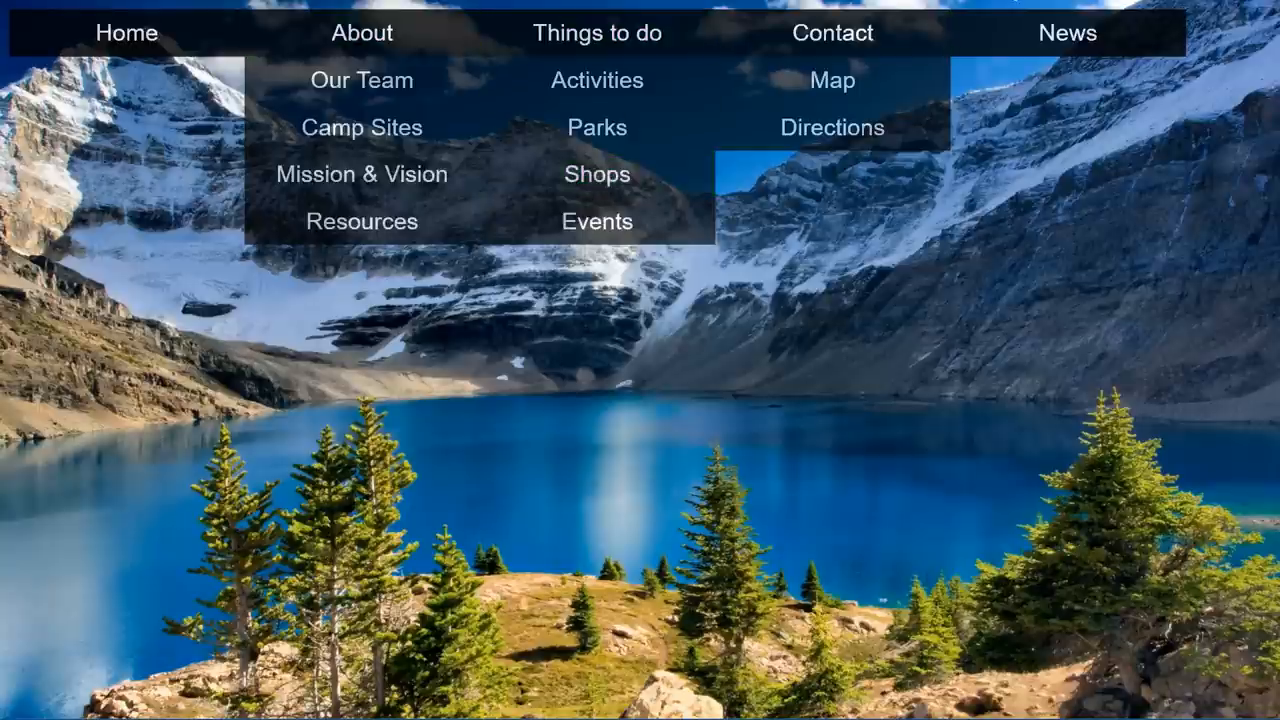
key("alt+Tab")
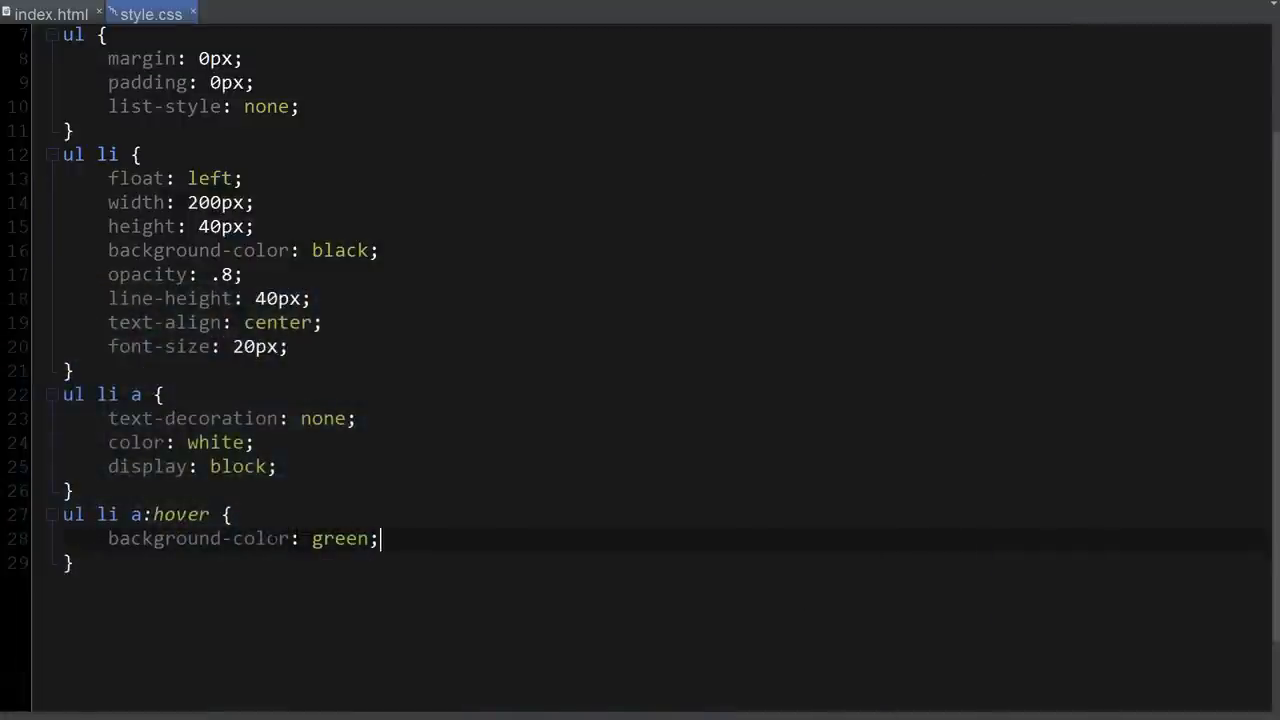
key("Return")
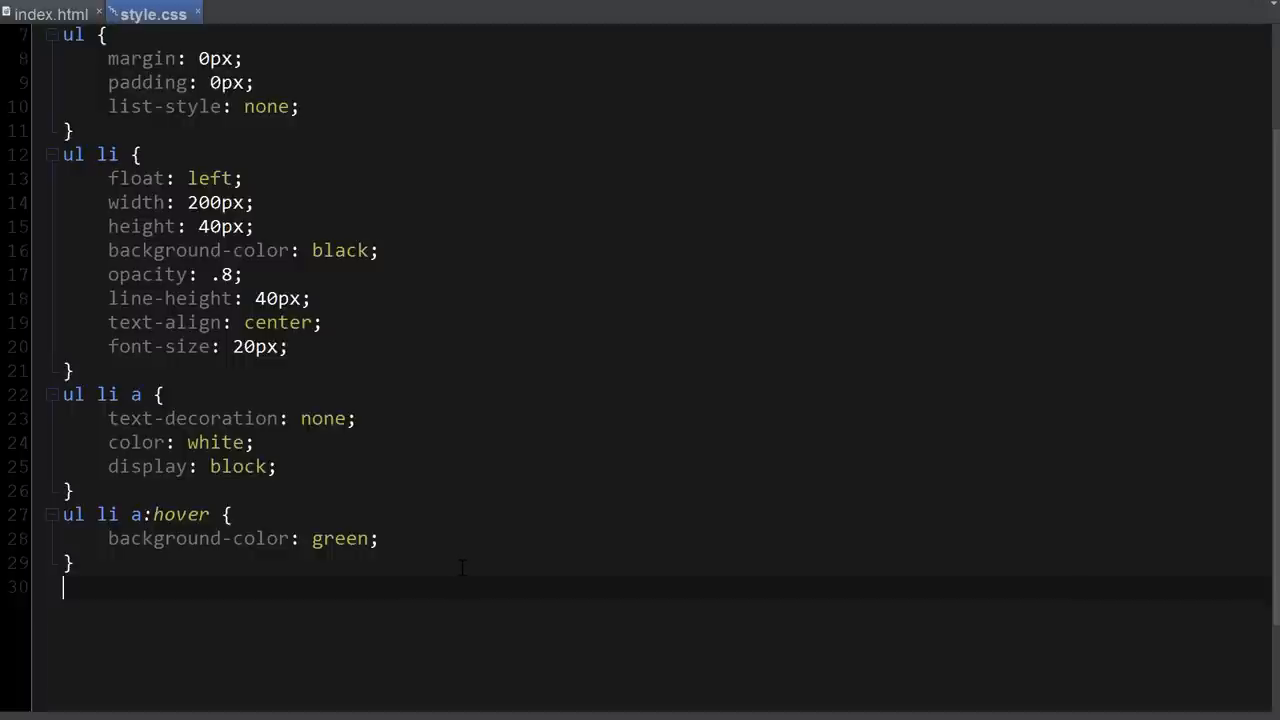
type("ul")
type(" li ul li")
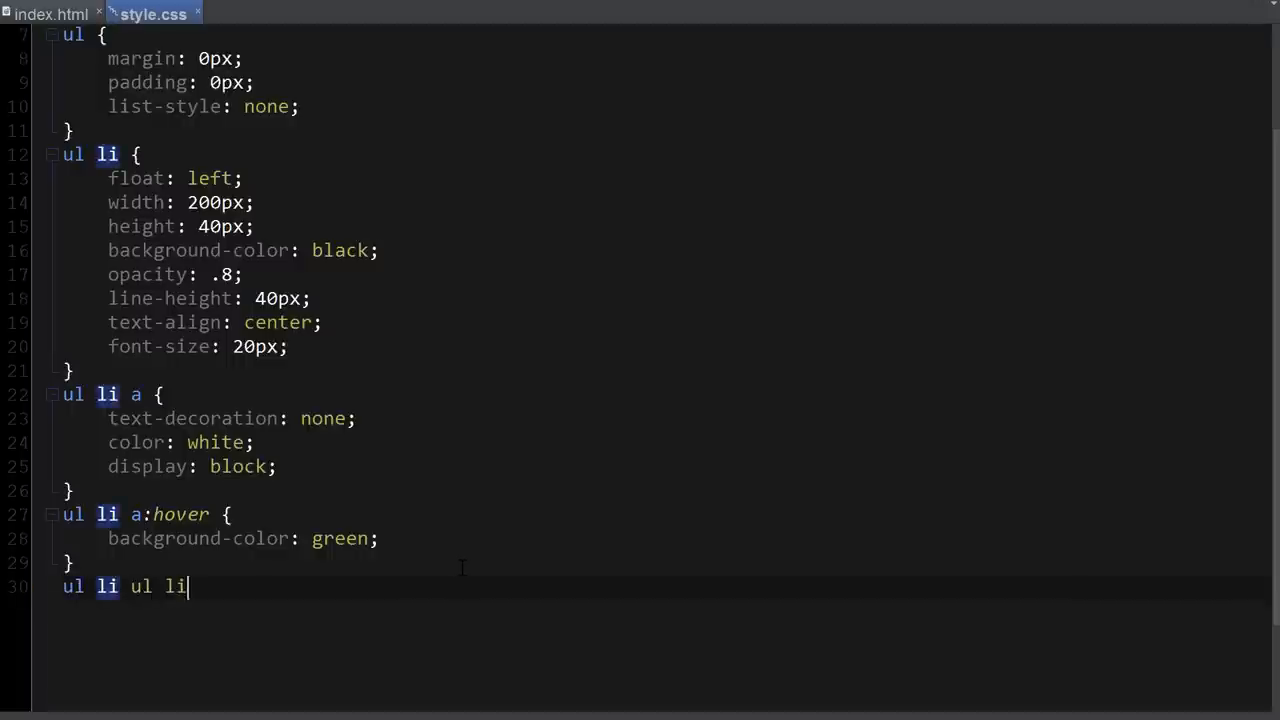
type(" {")
Step: Complete the ul li ul li rule body with display: none and review its selector
key("Return")
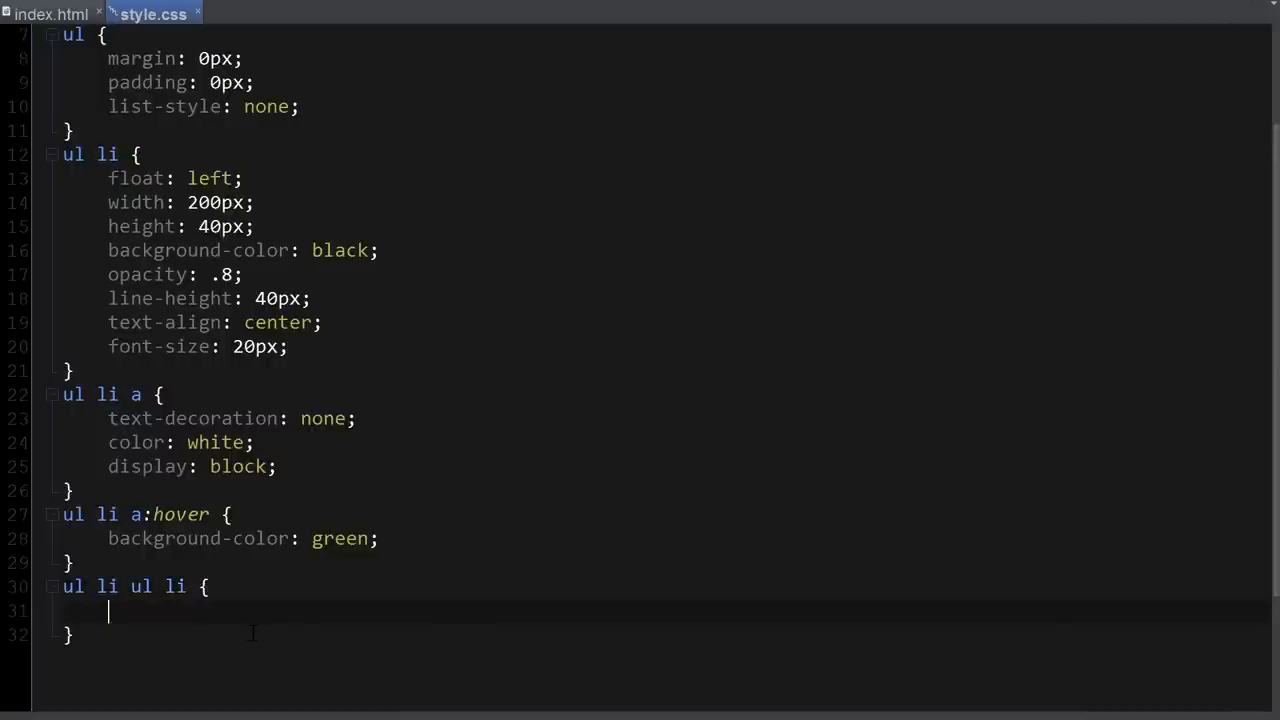
type("display; non")
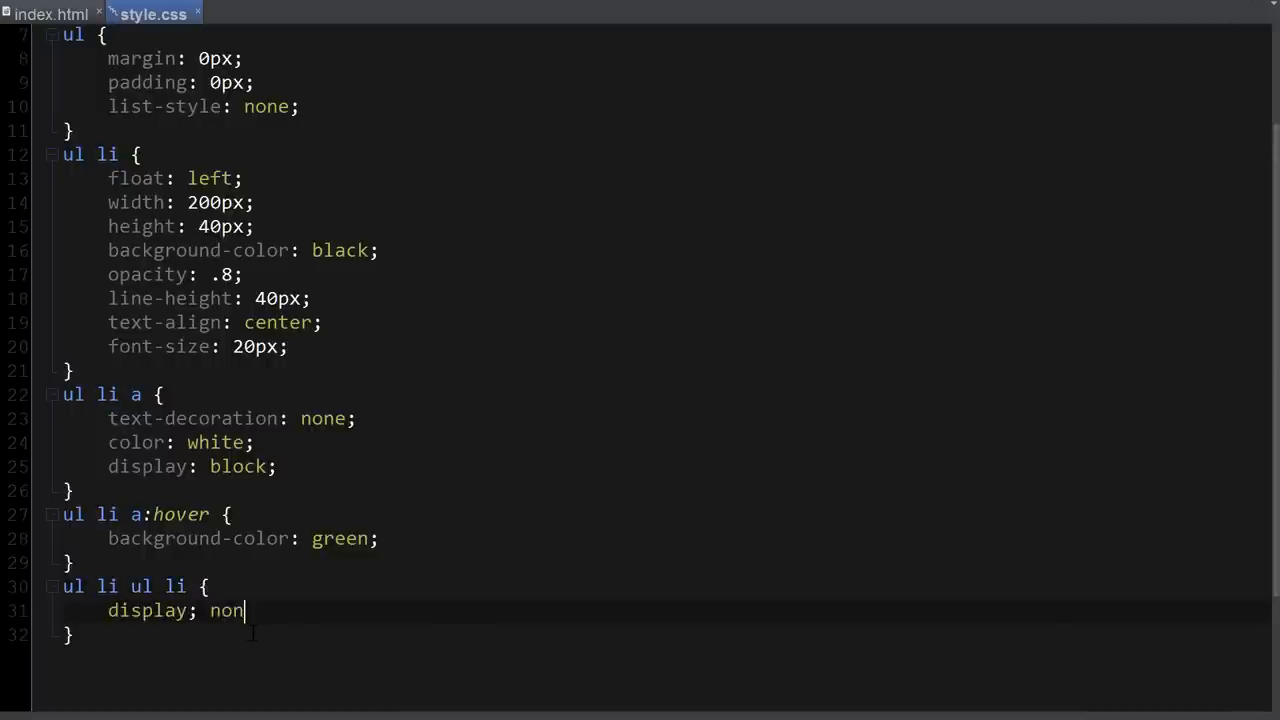
key("BackSpace")
key("BackSpace")
key("BackSpace")
key("BackSpace")
key("BackSpace")
type(": none;")
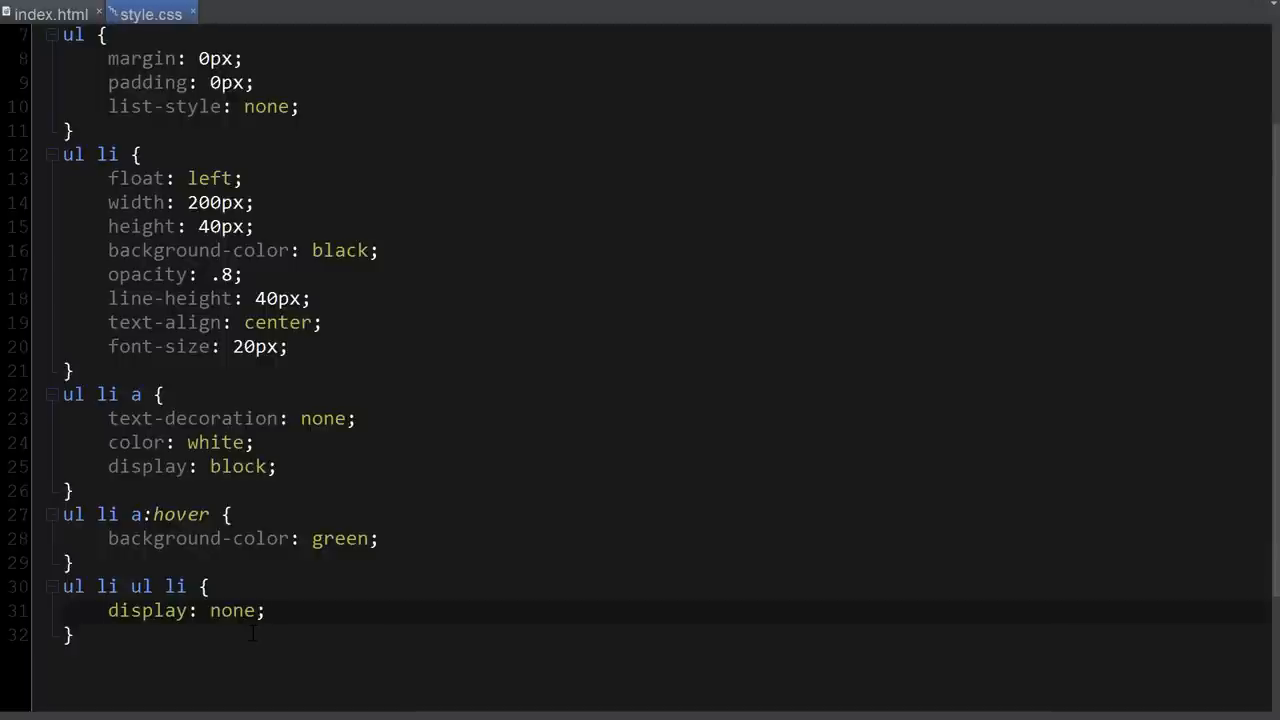
left_click_drag(188, 586, 62, 586)
left_click(64, 586)
Step: Check the Home, About and Our Team nested list markup in index.html against the selector
left_click(60, 14)
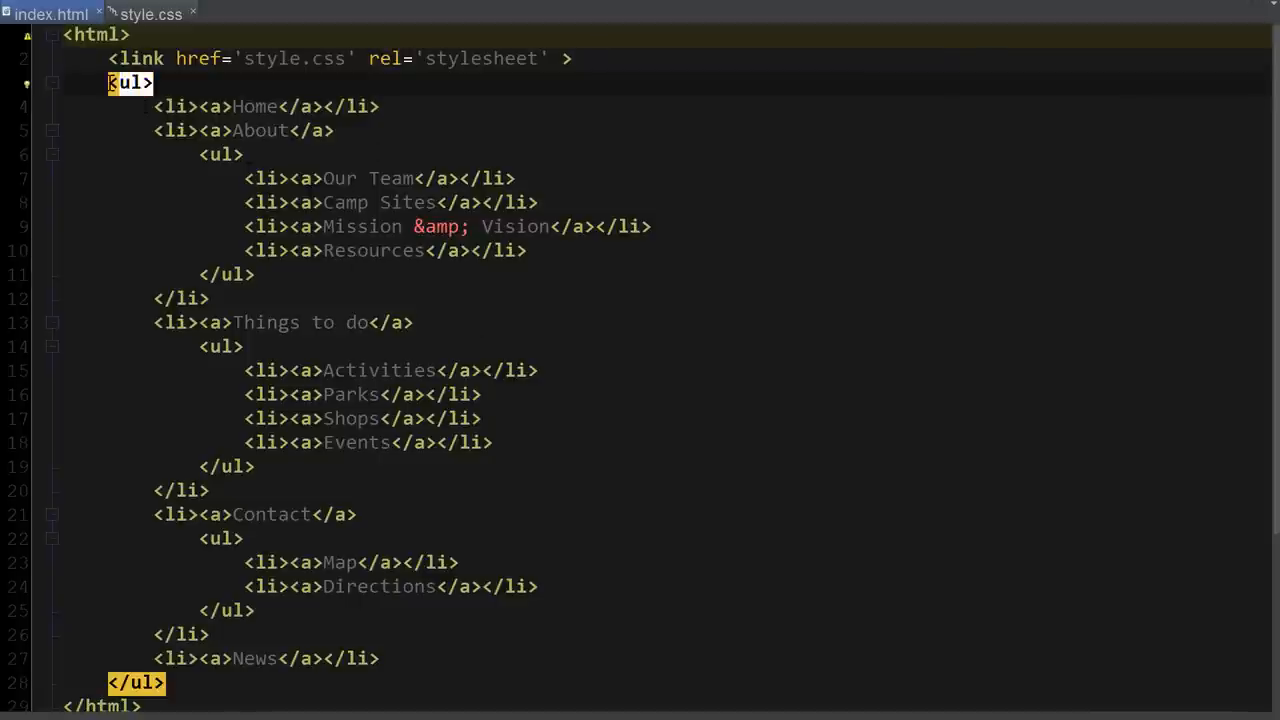
left_click(167, 107)
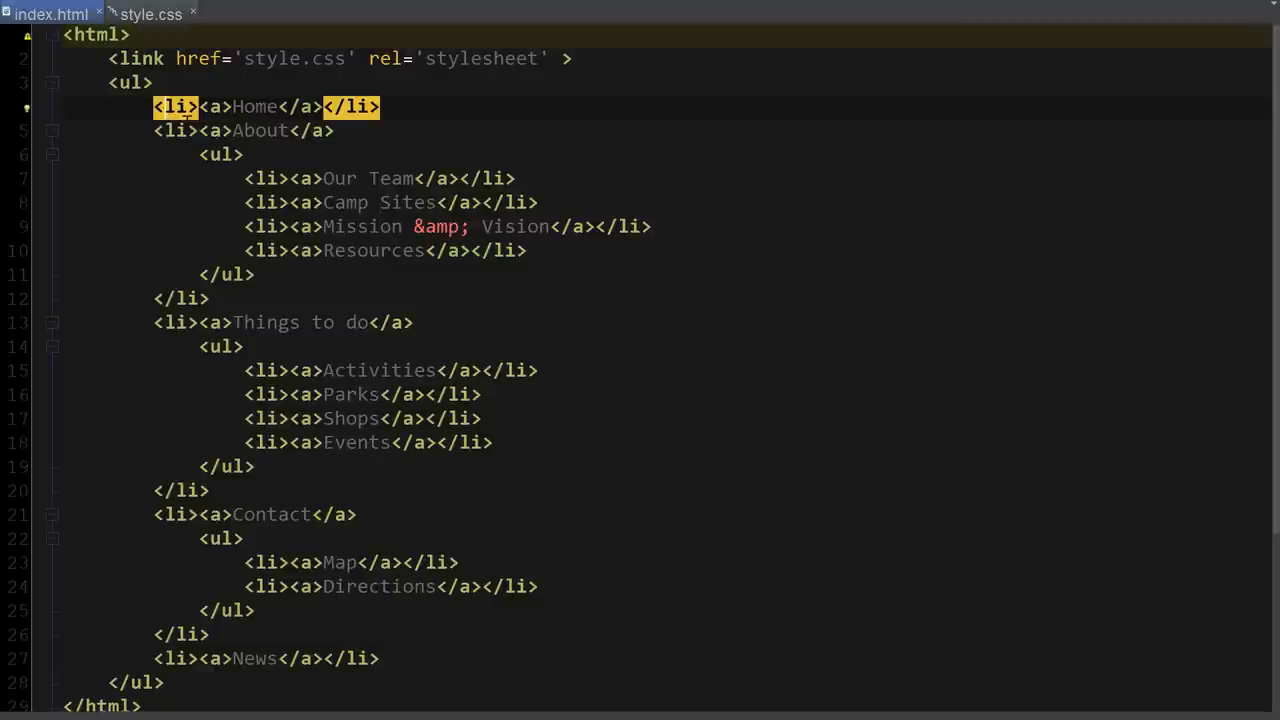
left_click(222, 155)
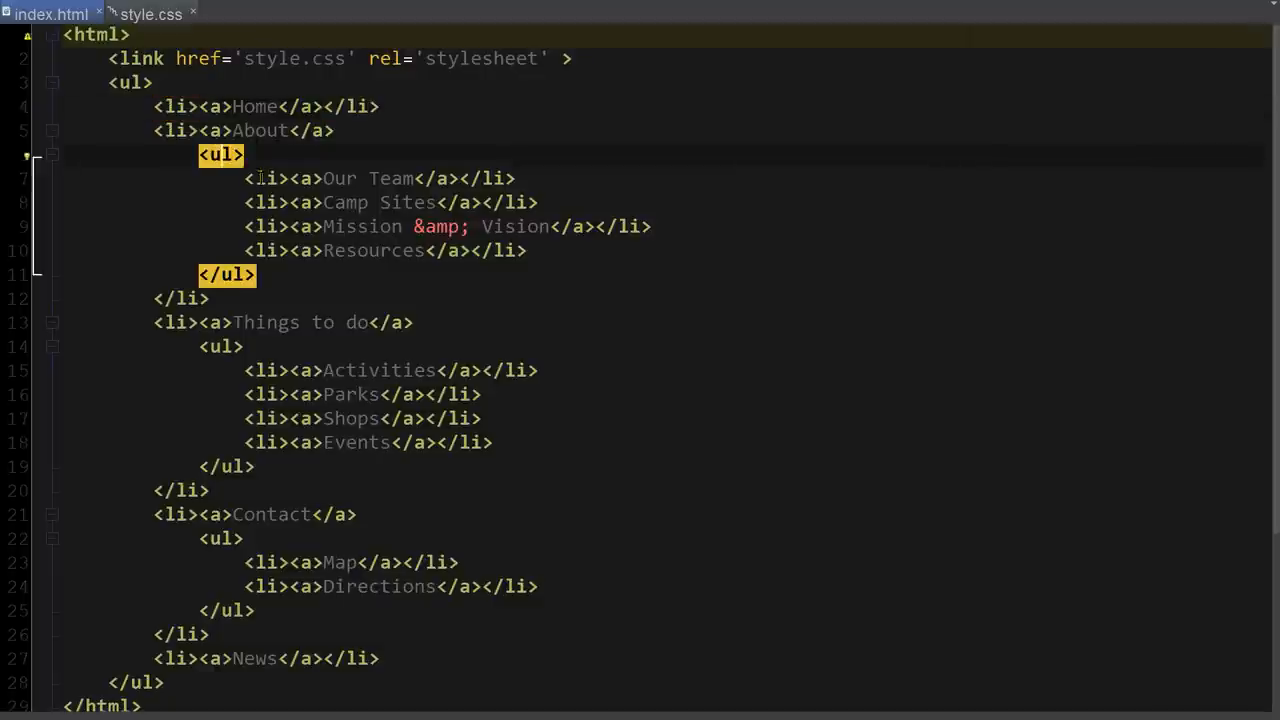
left_click(258, 180)
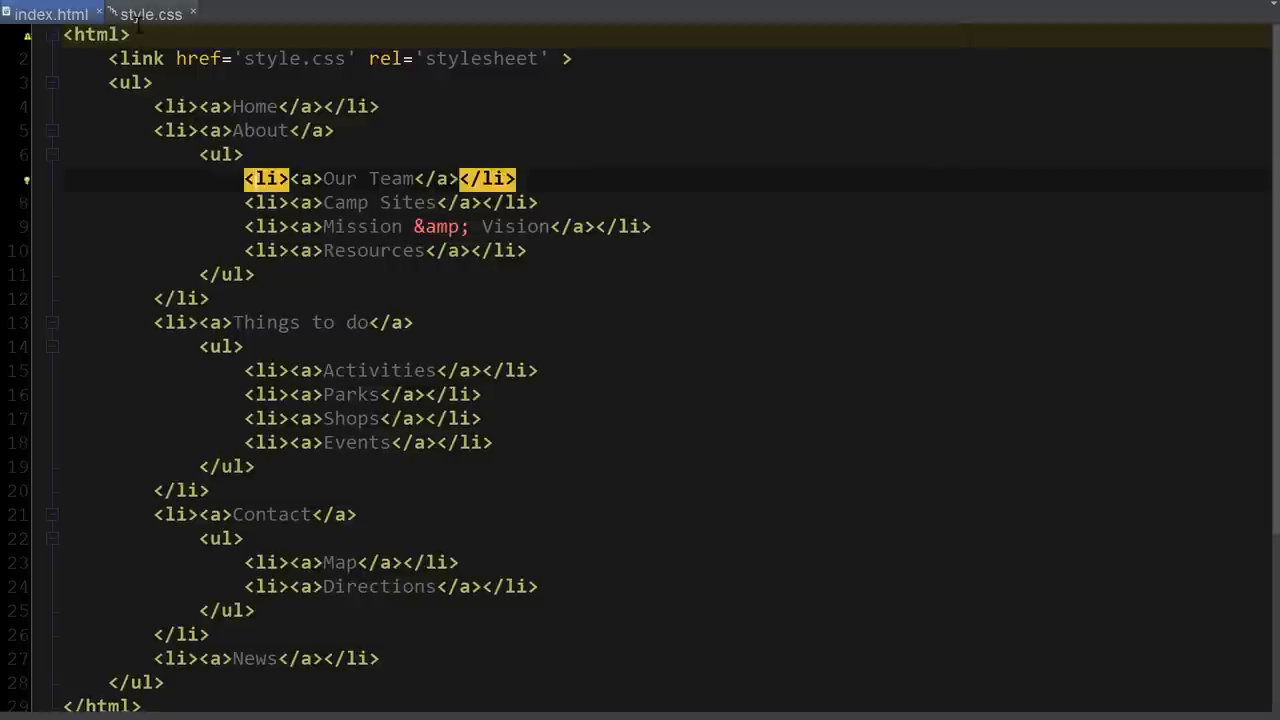
left_click(150, 14)
key("Right")
key("Right")
key("Right")
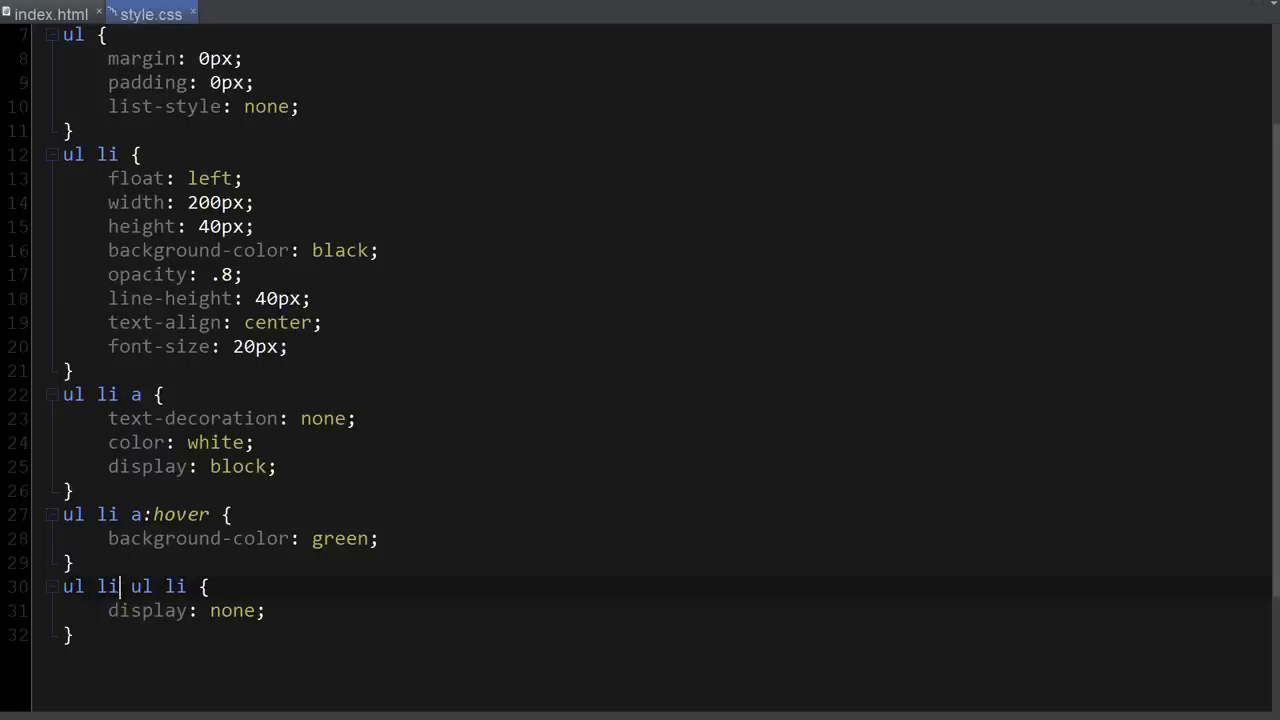
Step: Recheck the Our Team list item in the markup, then place the caret after display: none;
key("ctrl+Tab")
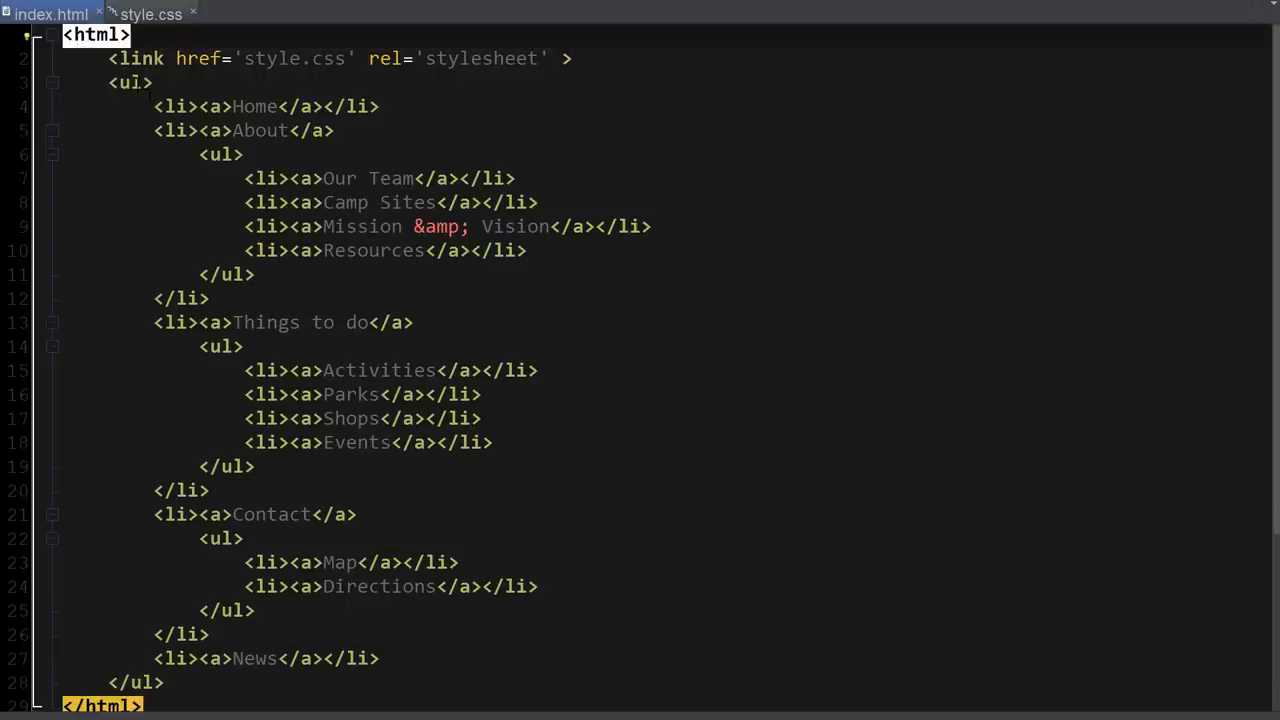
key("Down")
key("Down")
key("Down")
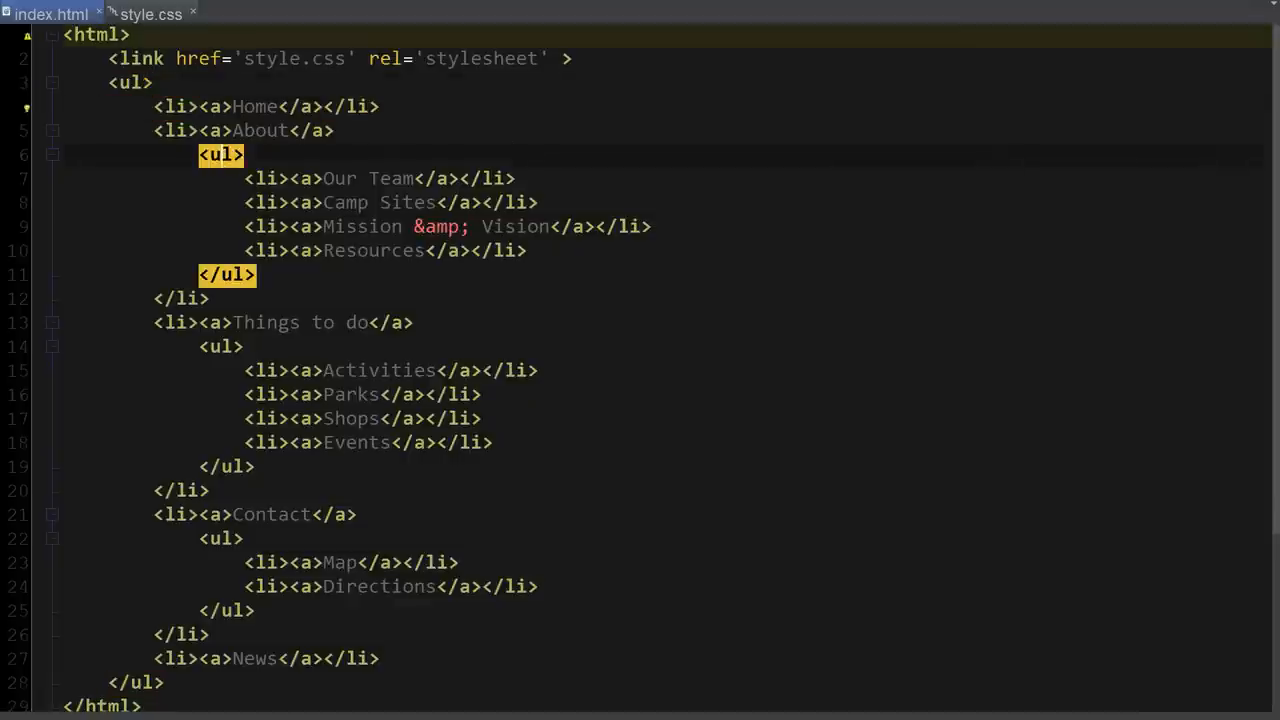
key("Down")
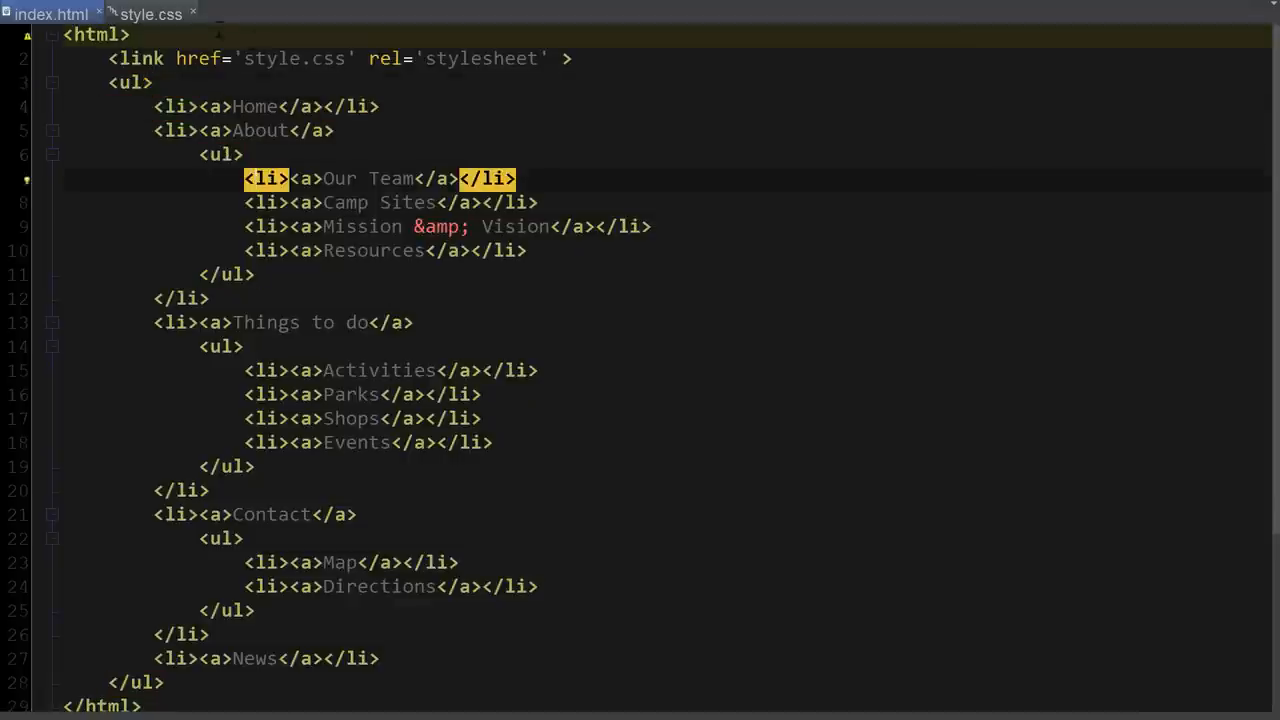
left_click(150, 13)
triple_click(346, 611)
left_click(346, 611)
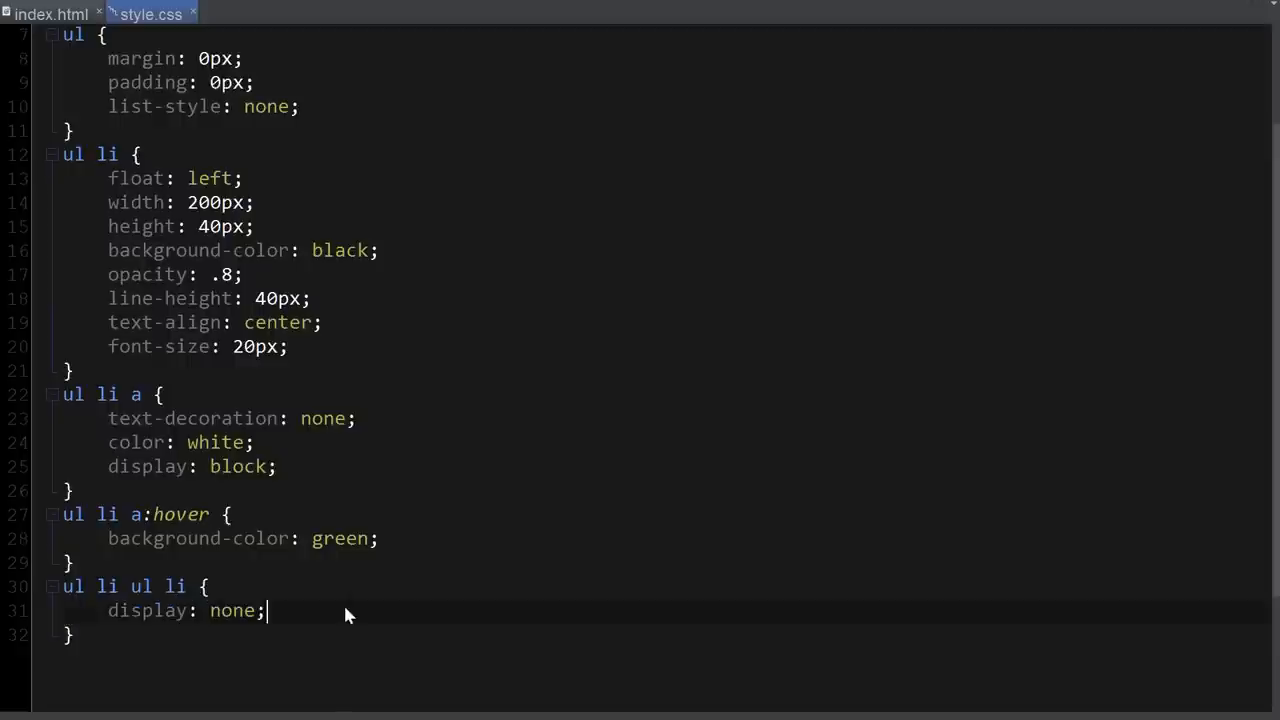
Step: Reload the browser preview to confirm submenus are hidden, then return to the rule's closing brace
key("alt+Tab")
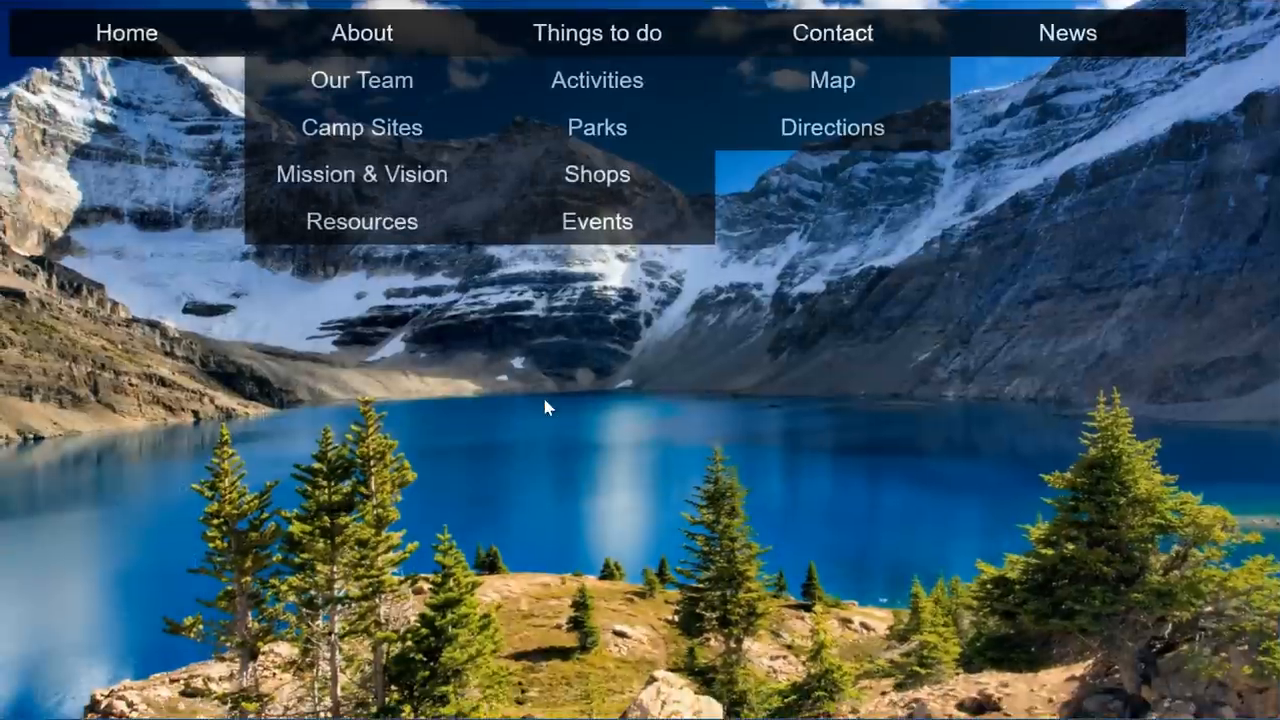
key("F5")
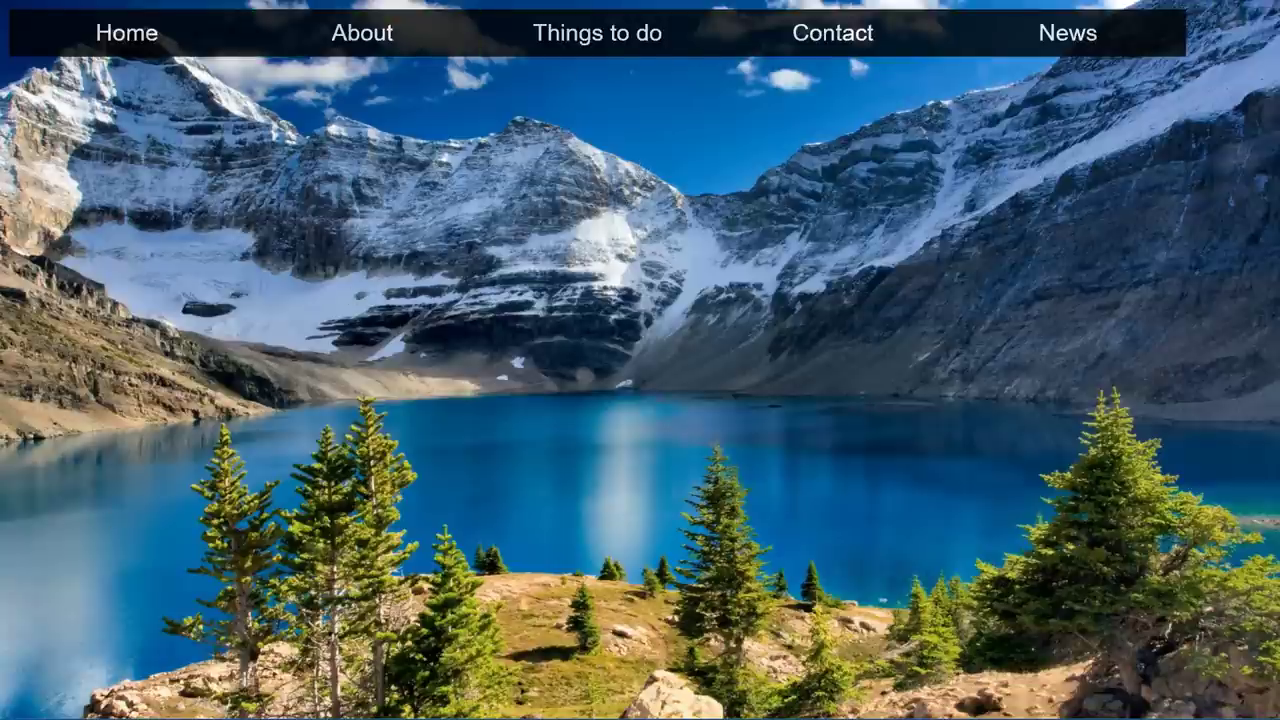
key("alt+Tab")
left_click(224, 658)
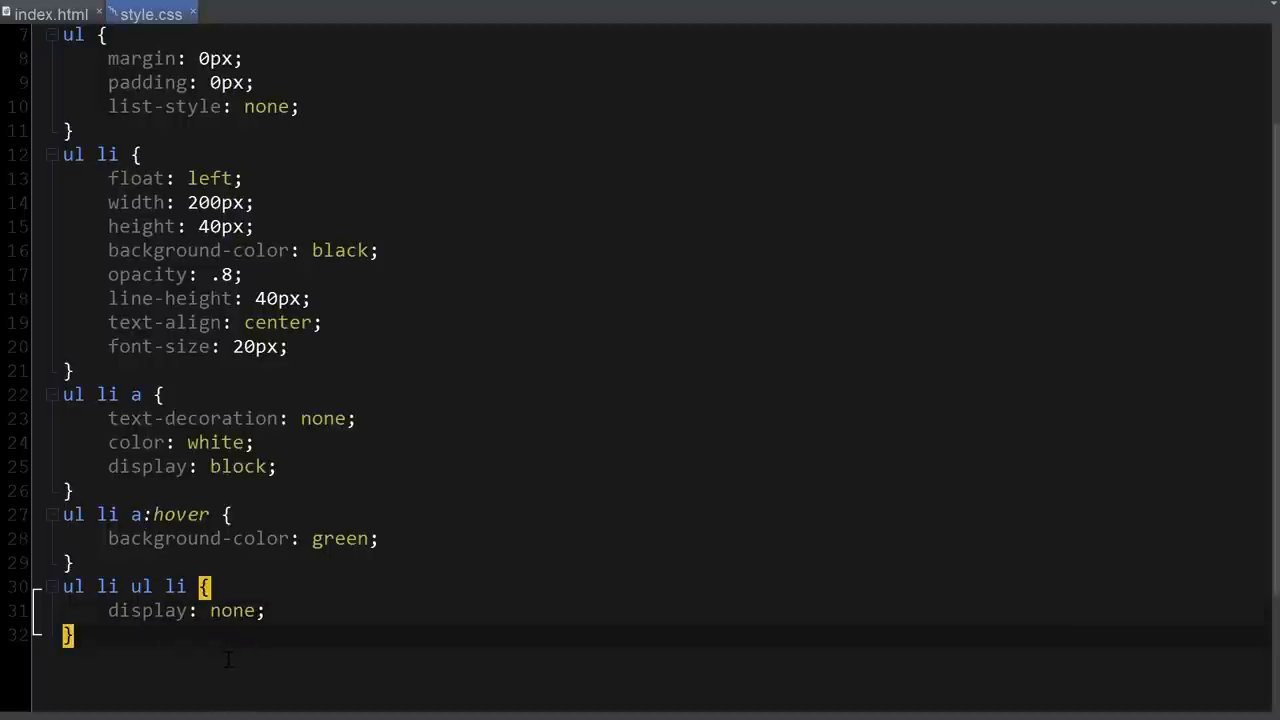
Step: Add a ul li:hover ul li { display: block; } rule below the last one and save
key("Return")
type("ul li")
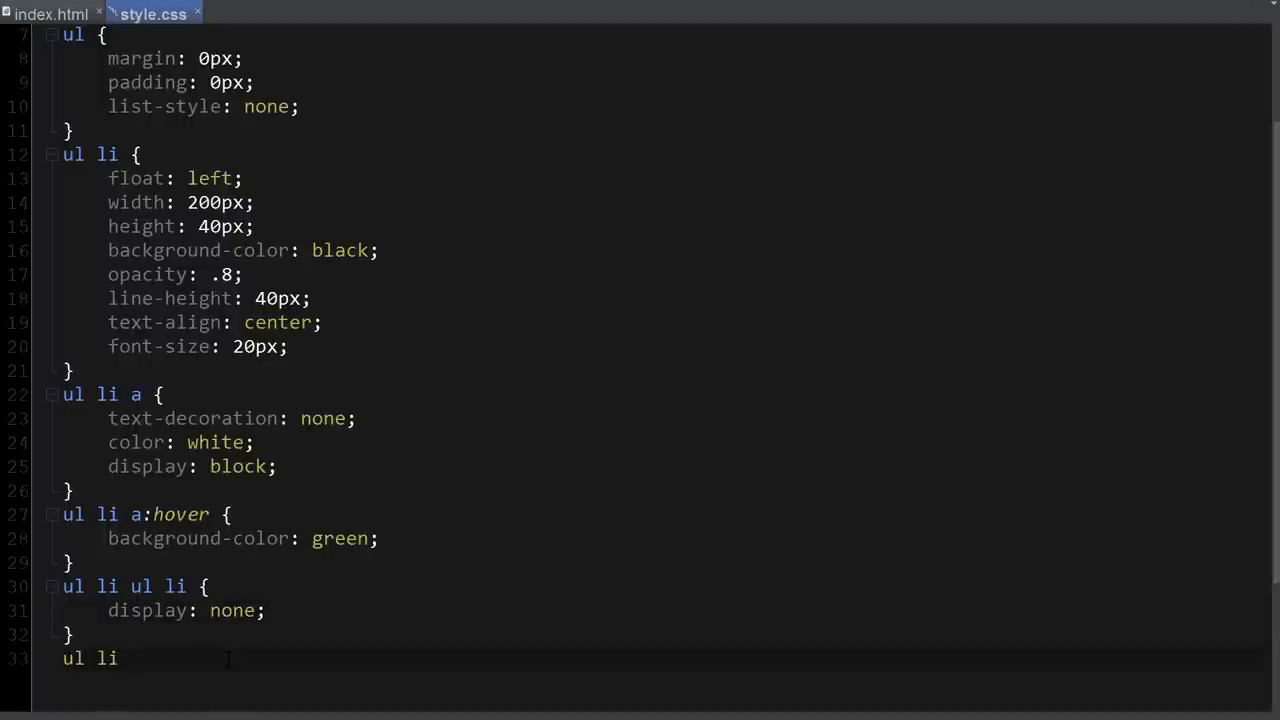
type(":hover ul")
type(" li {")
key("Return")
type("display")
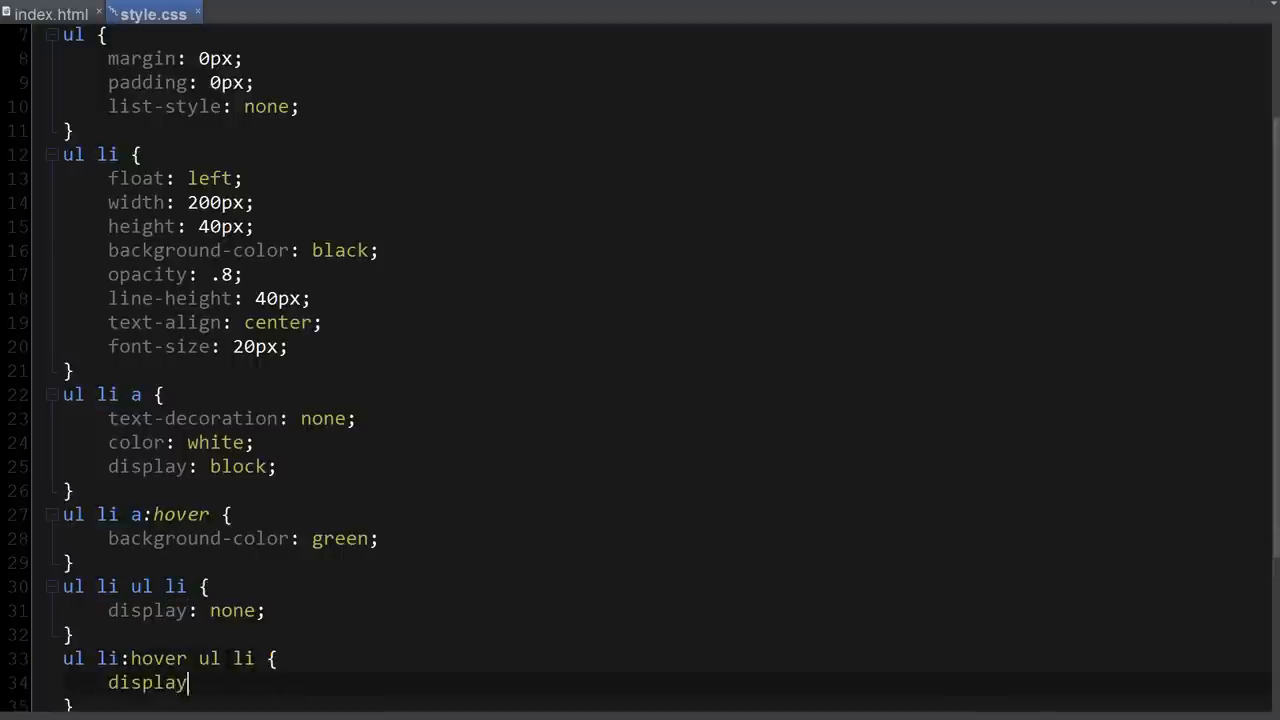
type(": bloc")
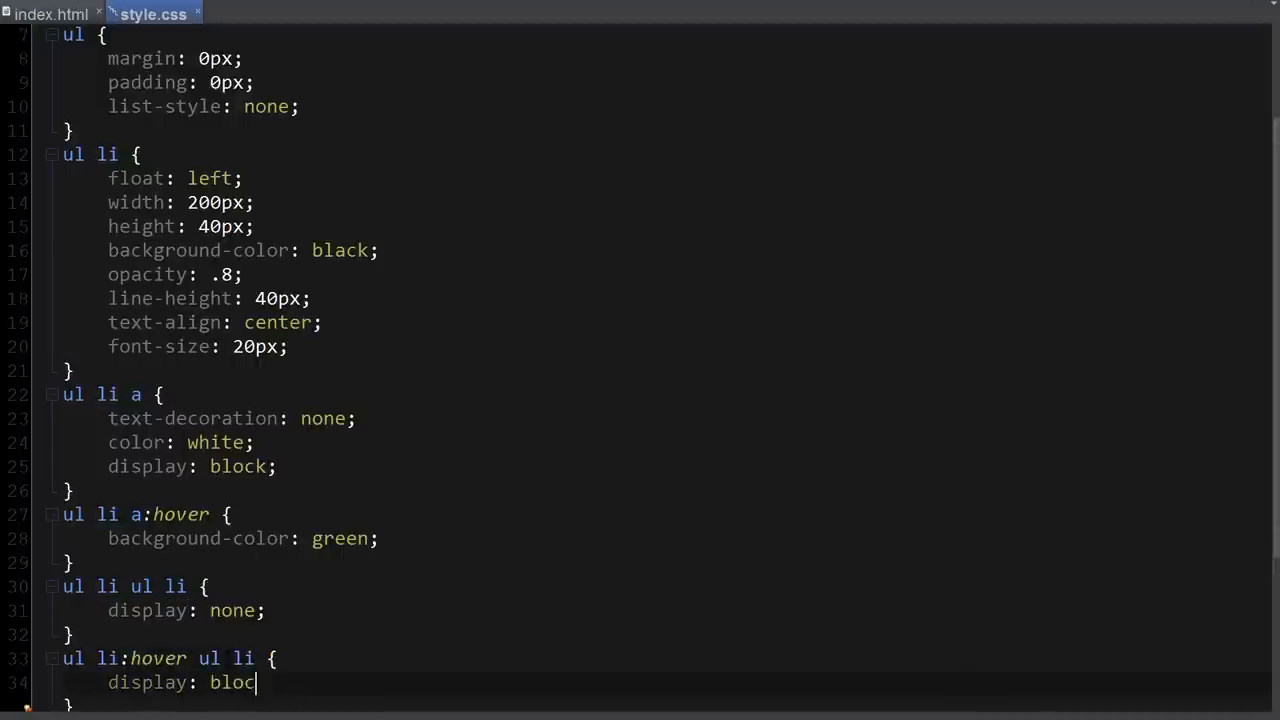
type("k;")
key("ctrl+s")
scroll(640, 360, "down", 1)
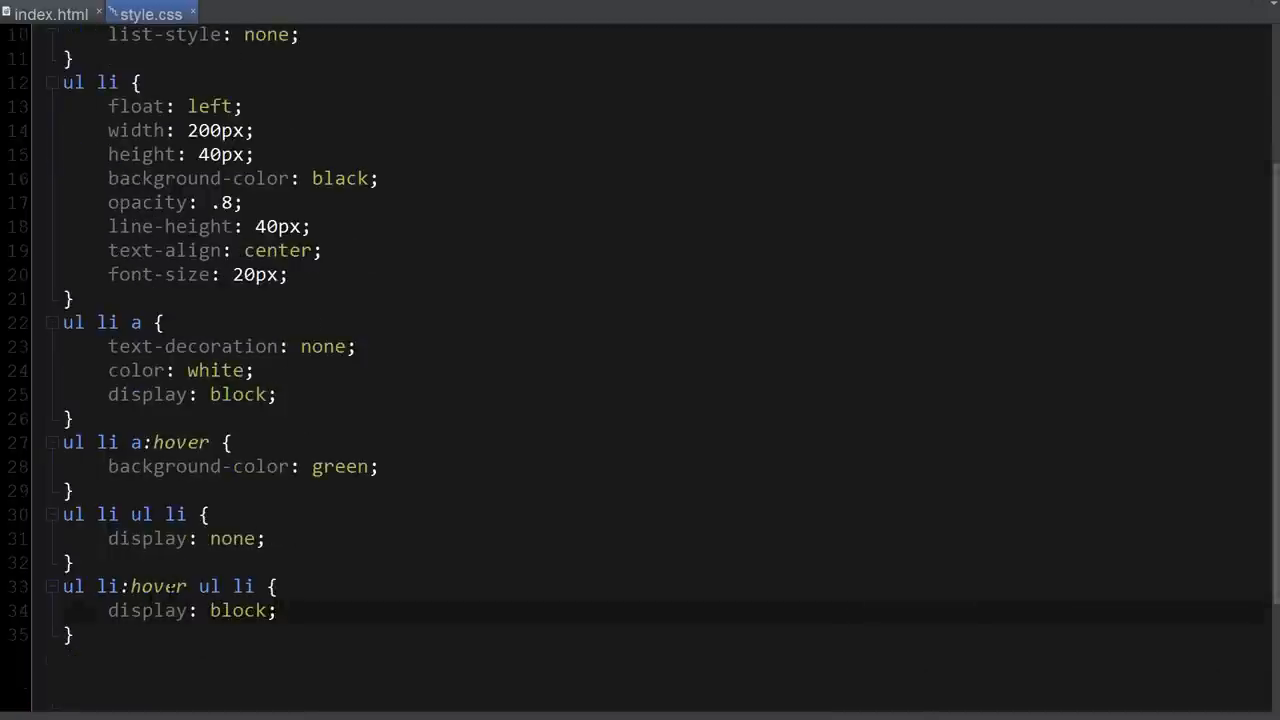
Step: Review the ul li, :hover and nested ul li selector parts and the display: block declaration, checking the preview
left_click_drag(63, 586, 119, 586)
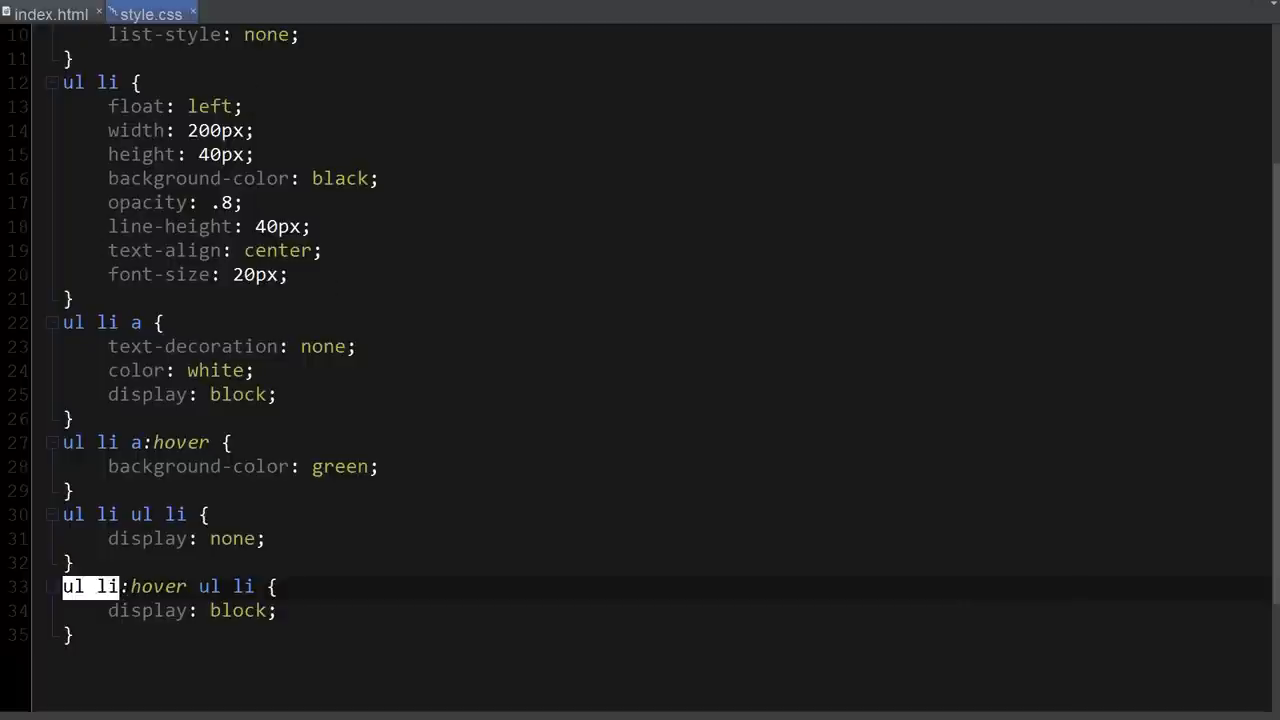
left_click_drag(187, 586, 121, 586)
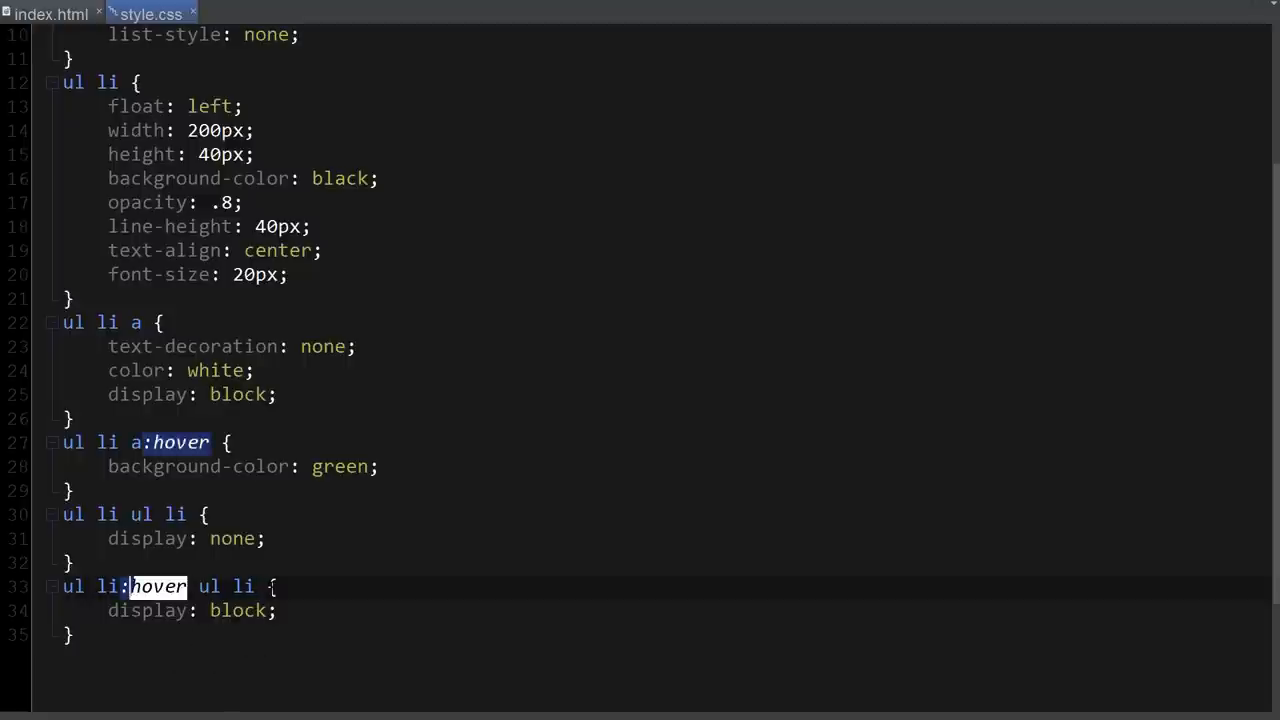
left_click_drag(266, 586, 199, 586)
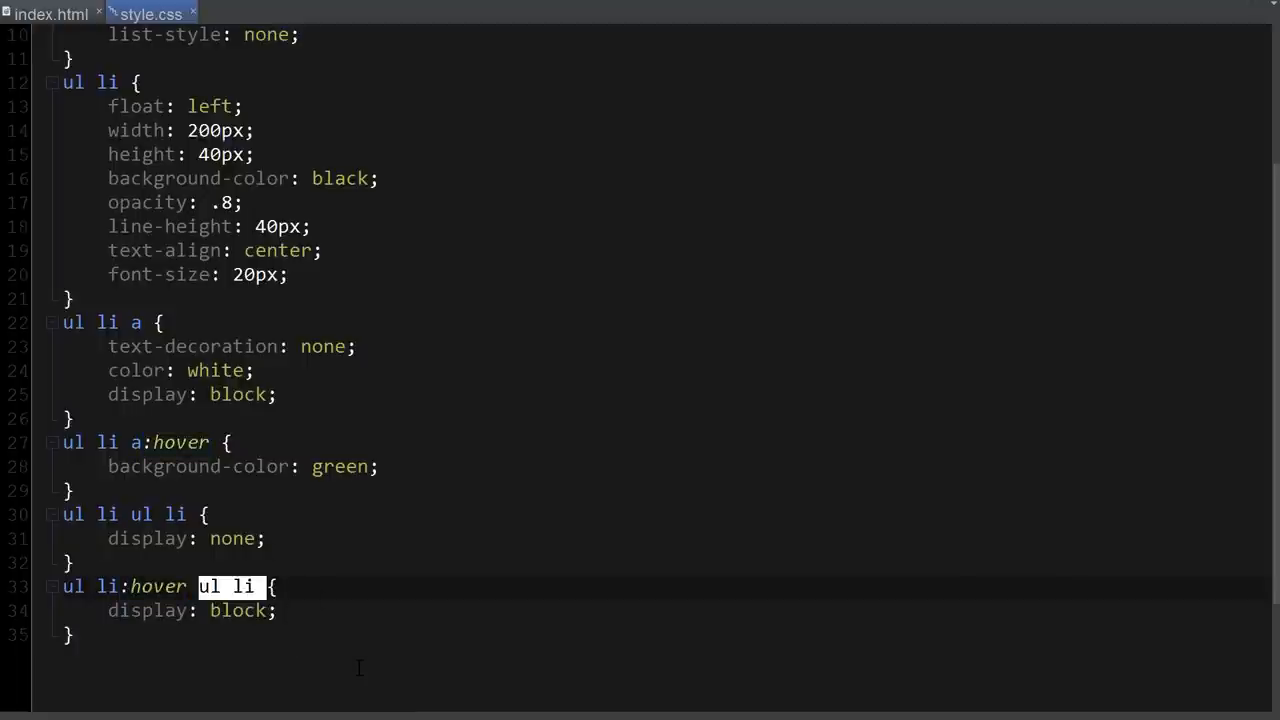
left_click_drag(278, 610, 108, 610)
left_click(312, 601)
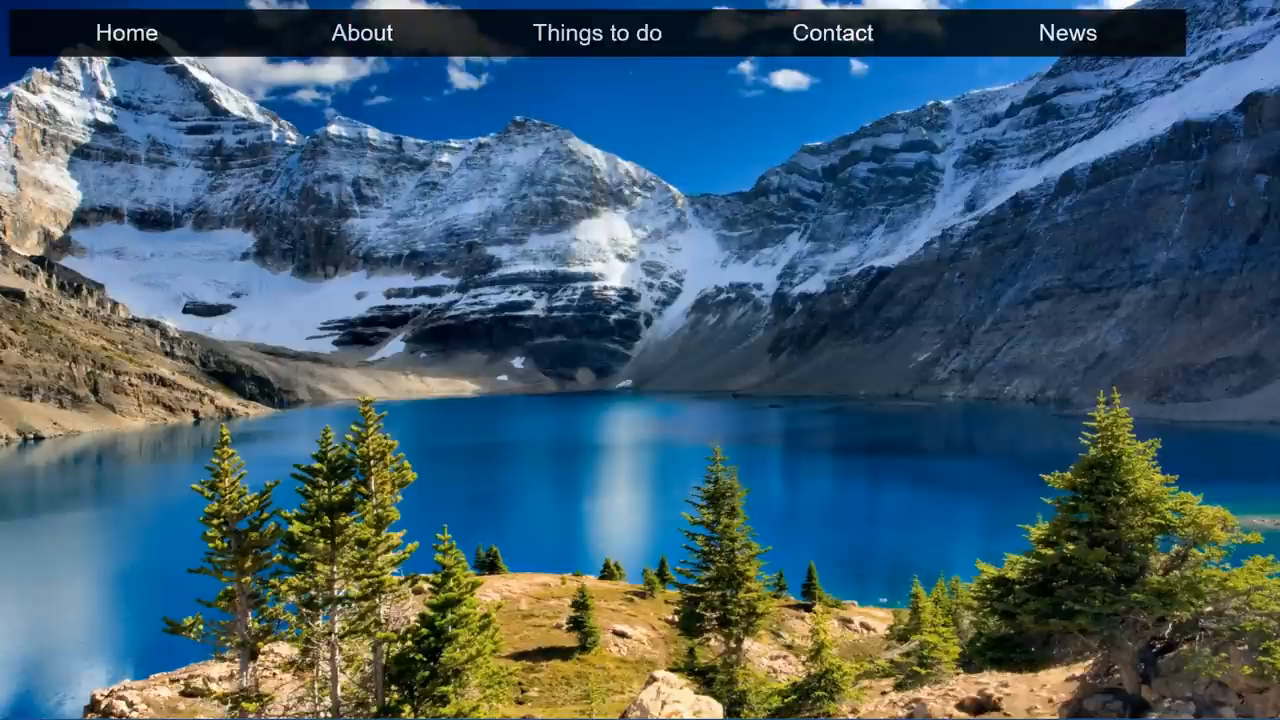
key("alt+Tab")
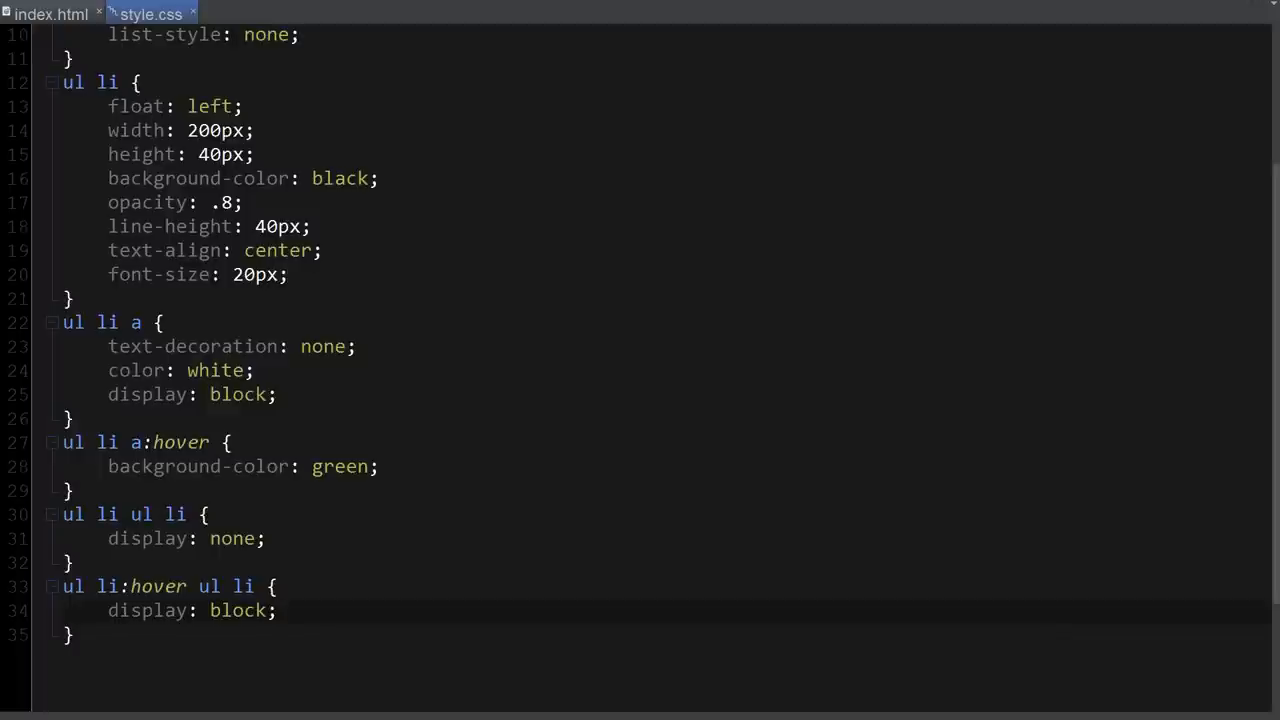
scroll(362, 255, "up", 3)
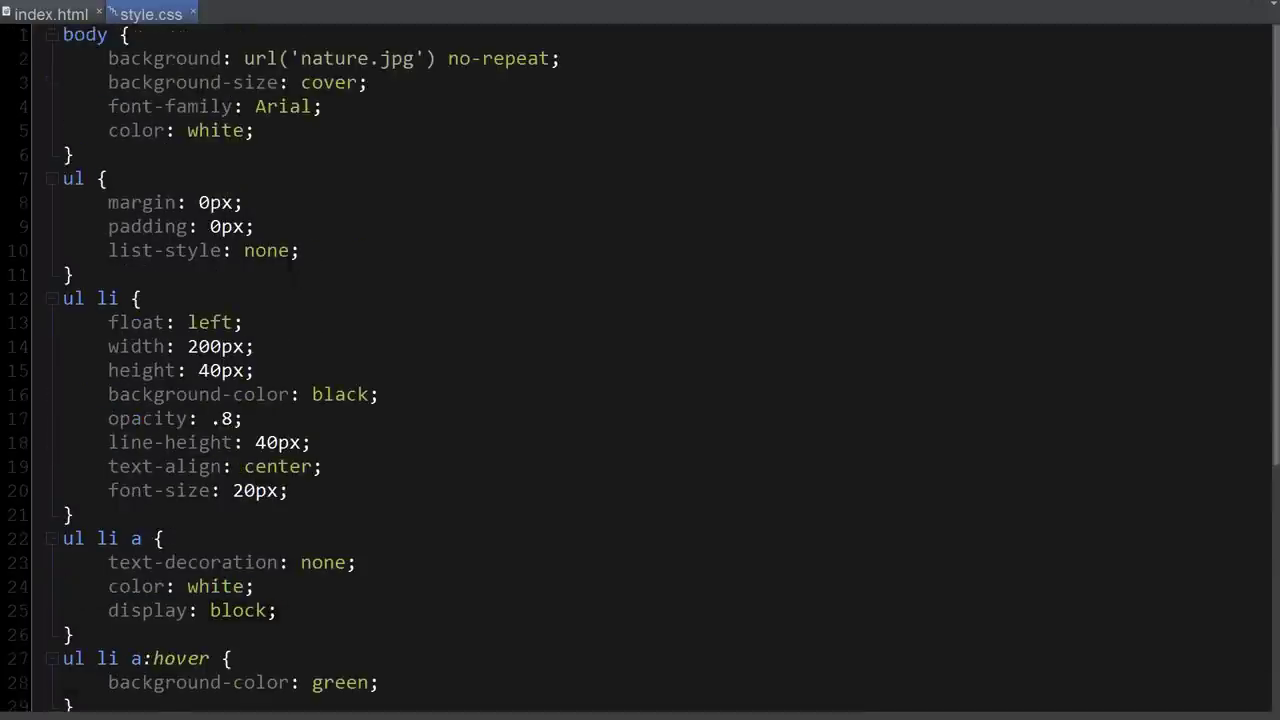
Step: Add margin-right: 2px after font-size in the ul li rule, save, and reload the preview
left_click(335, 489)
key("Return")
type("margi")
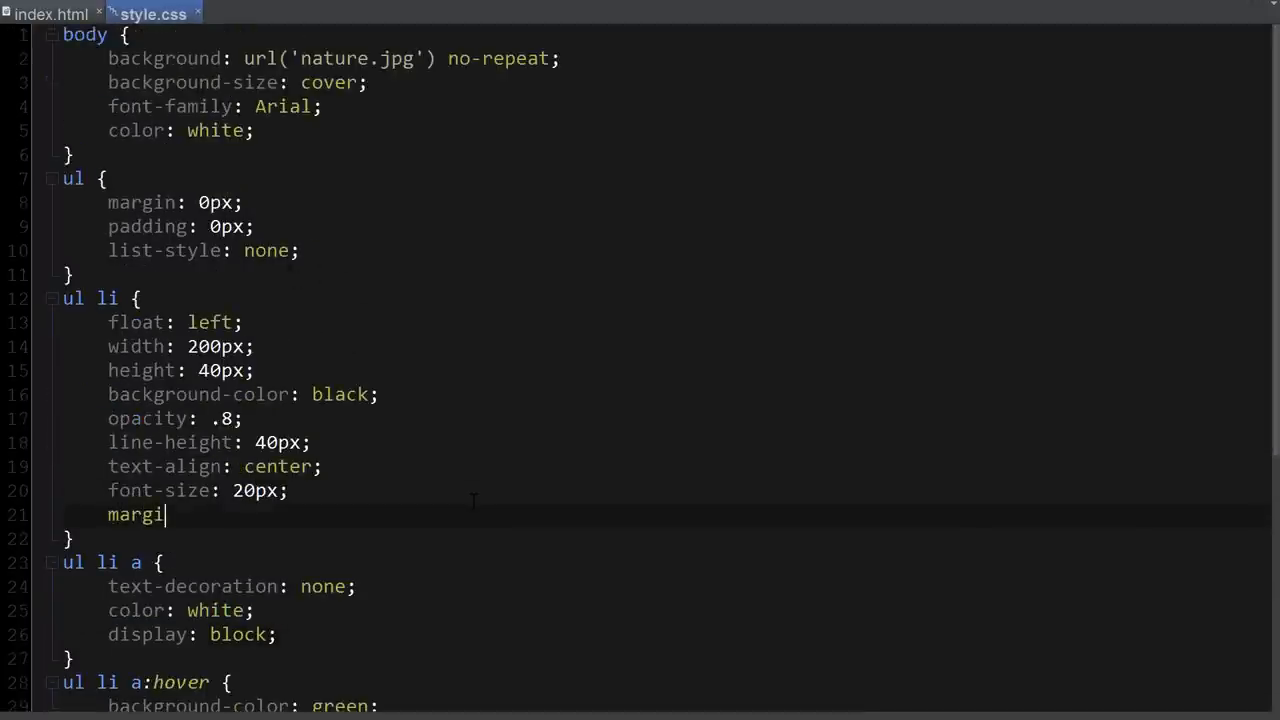
type("n-right: 2px;")
key("ctrl+s")
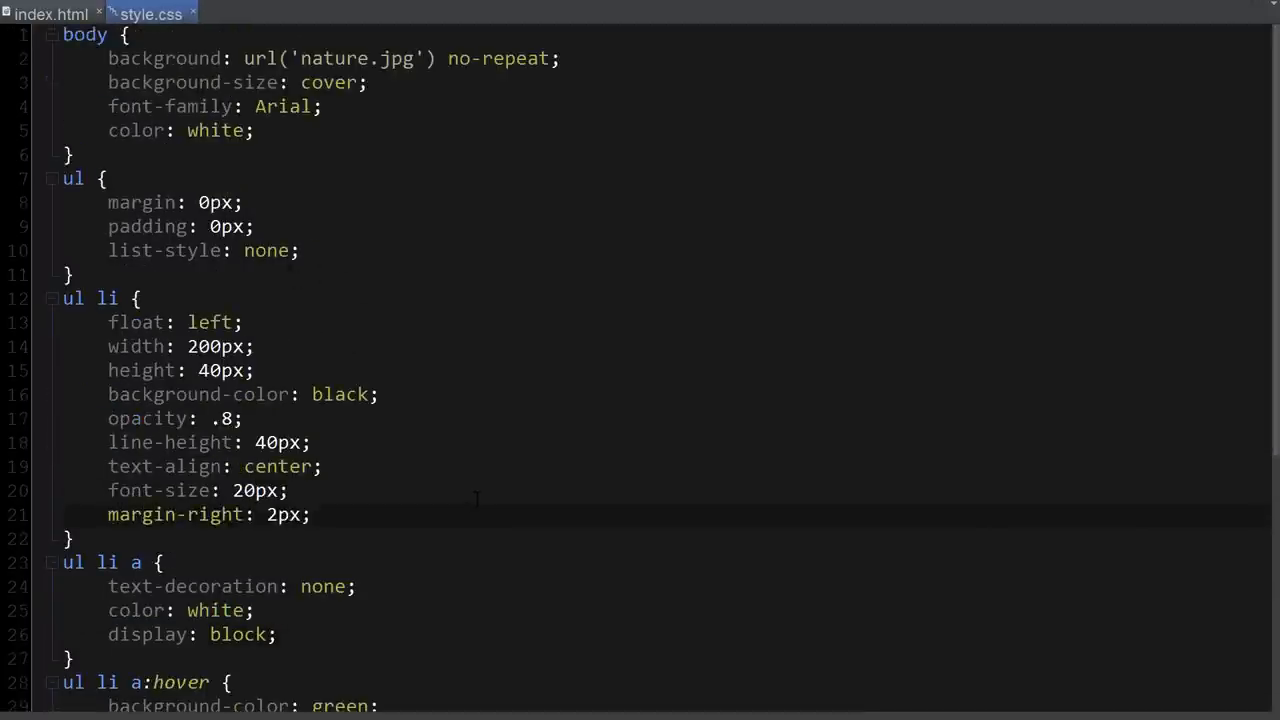
key("alt+Tab")
key("F5")
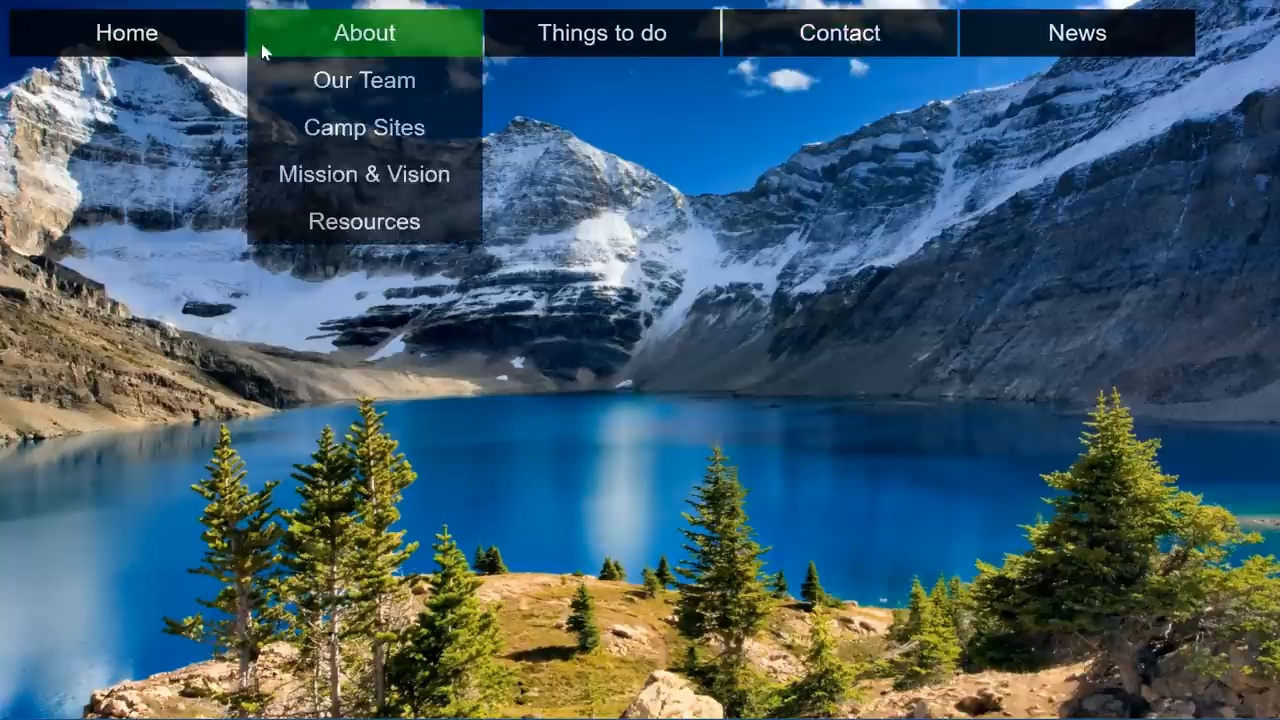